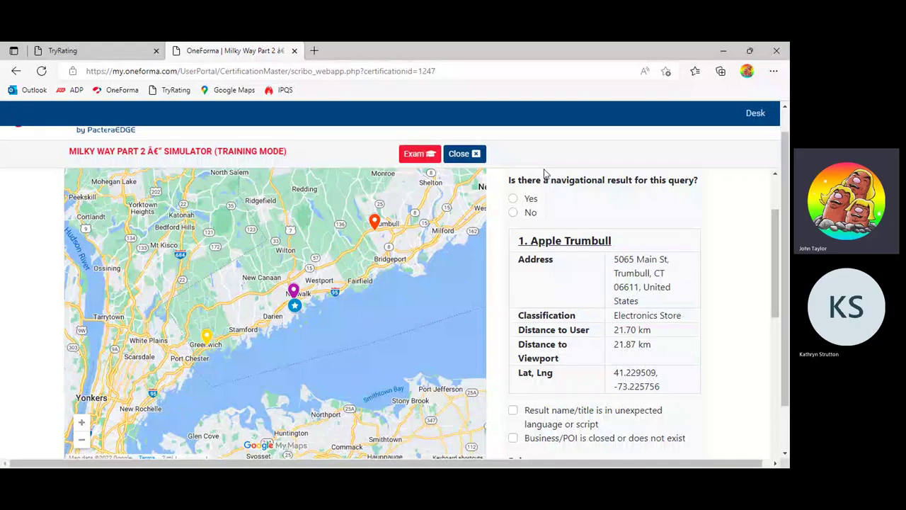
Step: Zoom and pan the task map around Norwalk to frame all the Apple store pins
scroll(302, 253, down, 1)
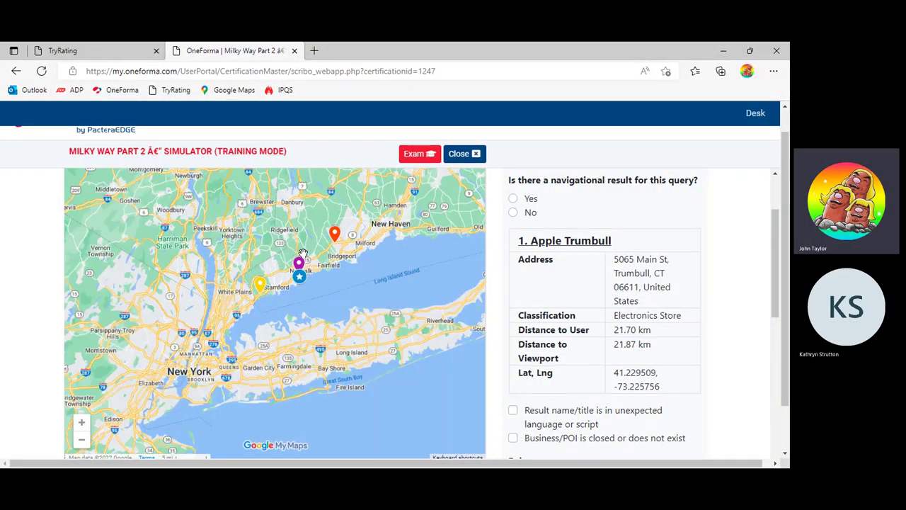
scroll(303, 254, up, 1)
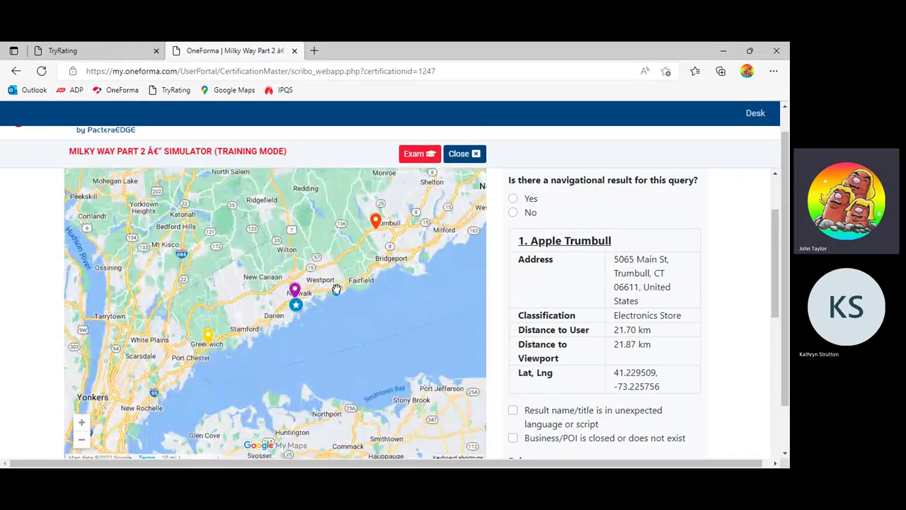
drag(336, 290, 316, 281)
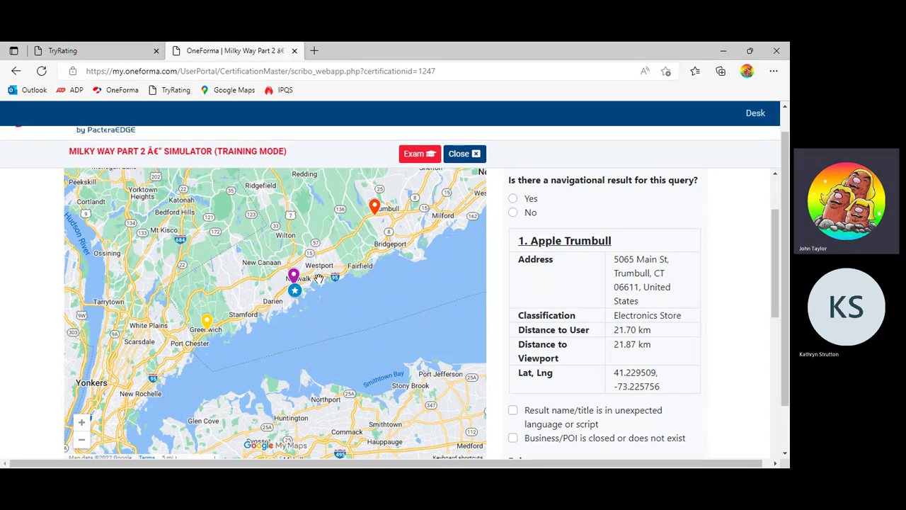
drag(319, 278, 311, 288)
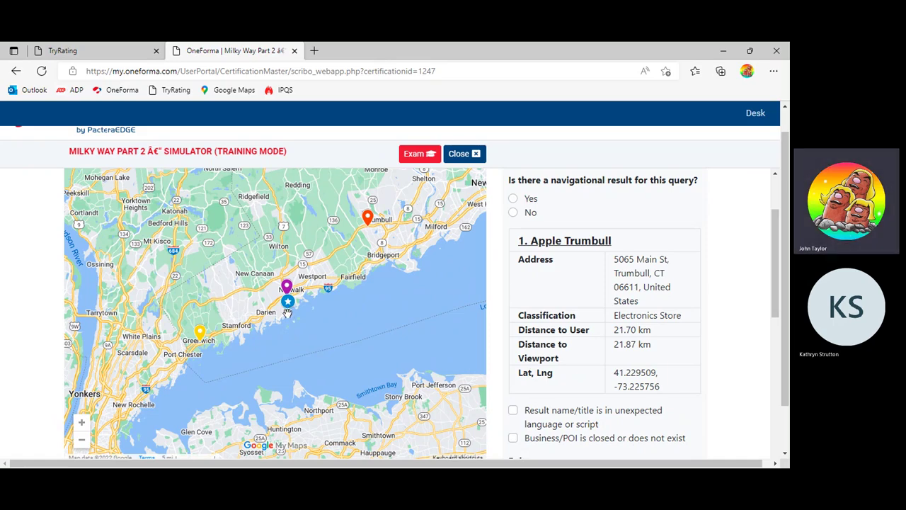
scroll(286, 315, up, 3)
scroll(321, 285, up, 3)
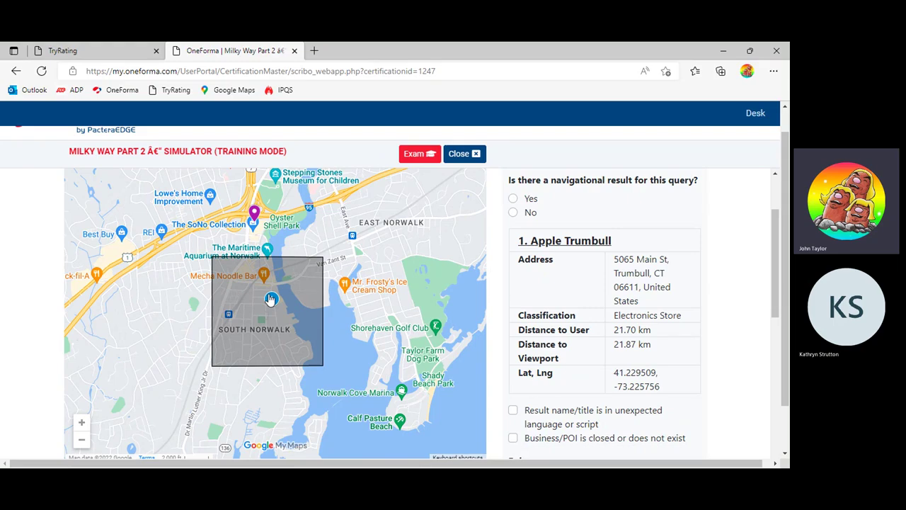
scroll(271, 298, down, 5)
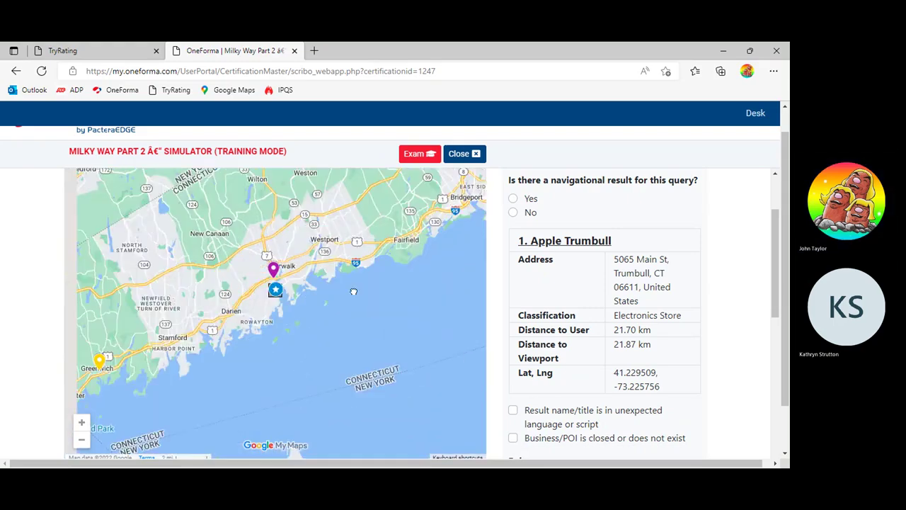
mouse_move(311, 258)
mouse_down()
mouse_move(348, 296)
mouse_move(358, 290)
mouse_up()
scroll(357, 291, down, 1)
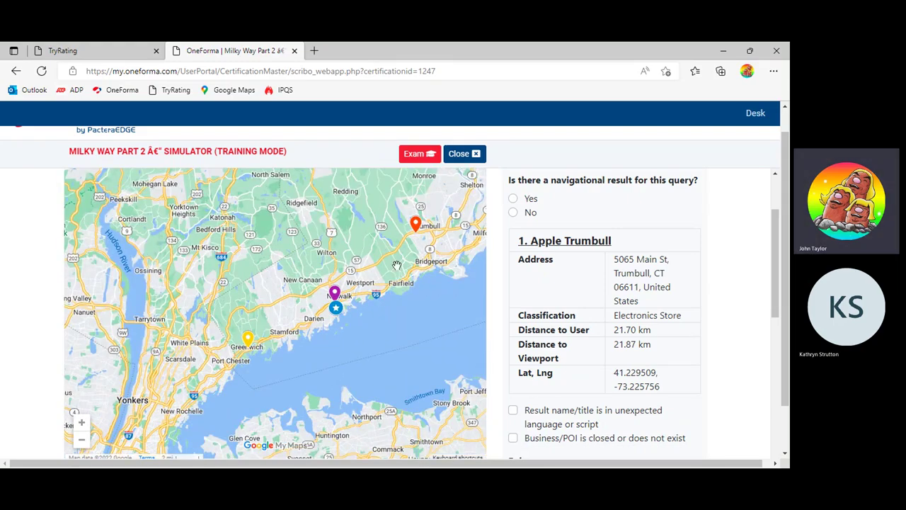
scroll(353, 262, down, 2)
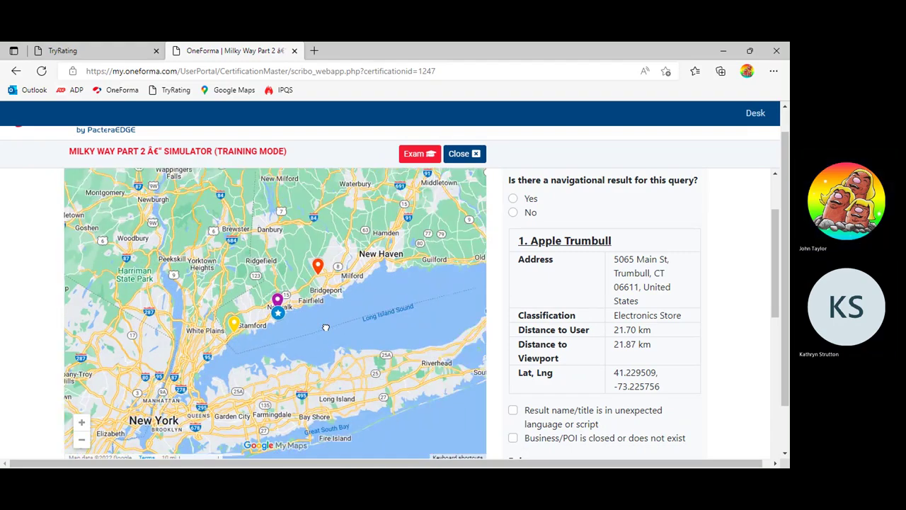
drag(326, 320, 335, 312)
scroll(260, 304, up, 2)
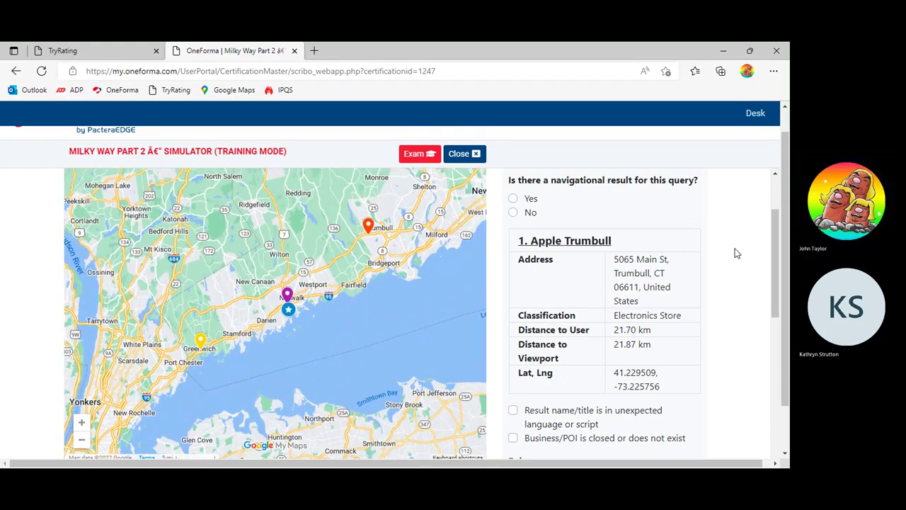
scroll(738, 255, up, 1)
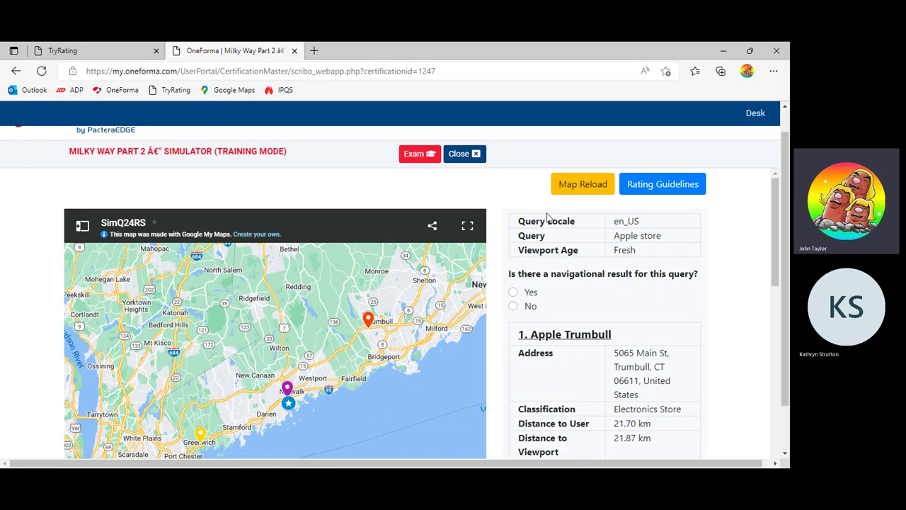
Step: Highlight the query details: locale en_US, query Apple store, viewport age Fresh
double_click(616, 221)
click(653, 224)
drag(614, 236, 672, 238)
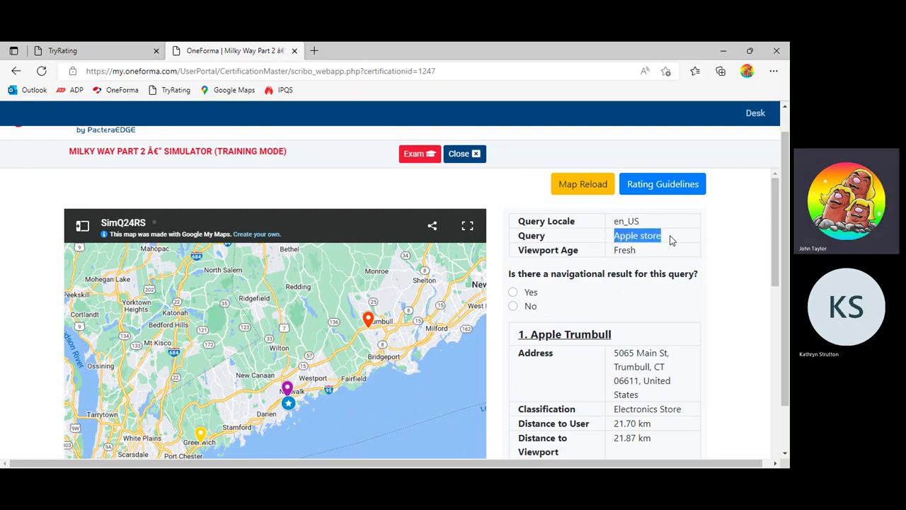
click(672, 239)
double_click(616, 252)
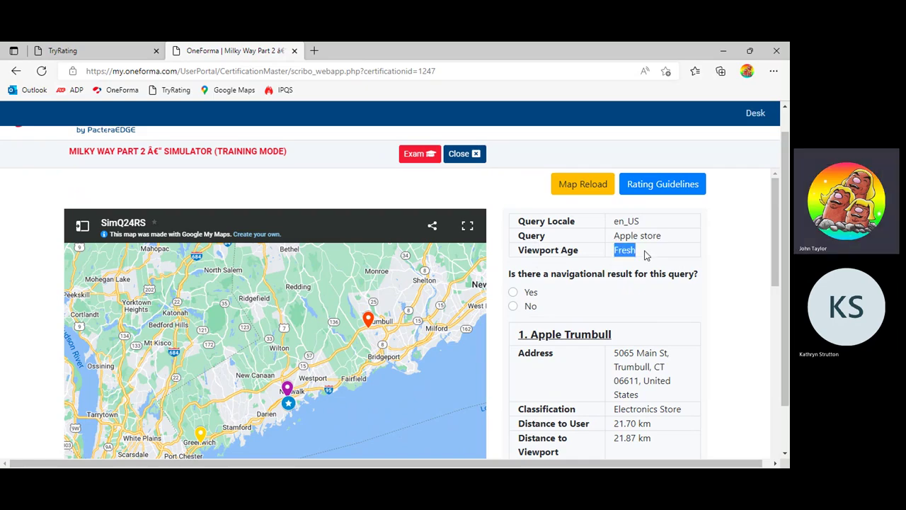
click(646, 255)
Step: Adjust the map around Norwalk and recheck the Fresh viewport age value
scroll(276, 370, up, 4)
drag(273, 355, 292, 352)
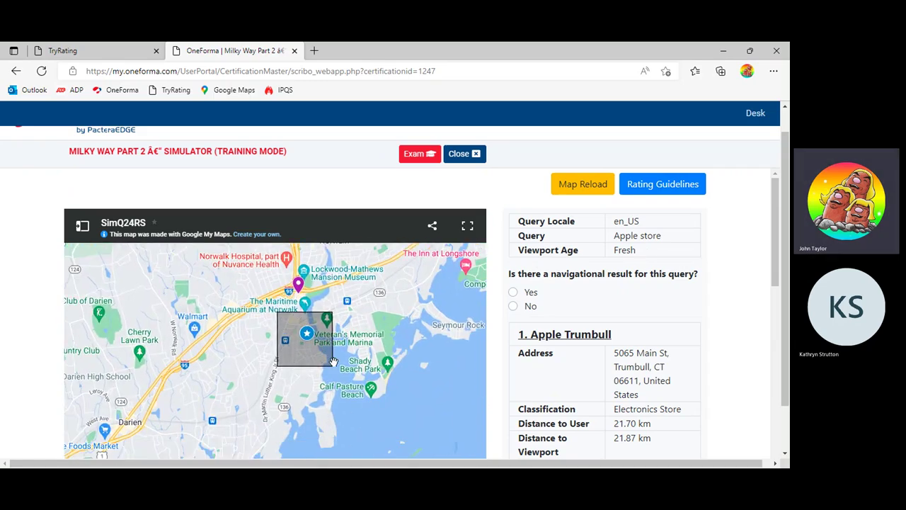
scroll(340, 355, down, 2)
scroll(341, 355, down, 2)
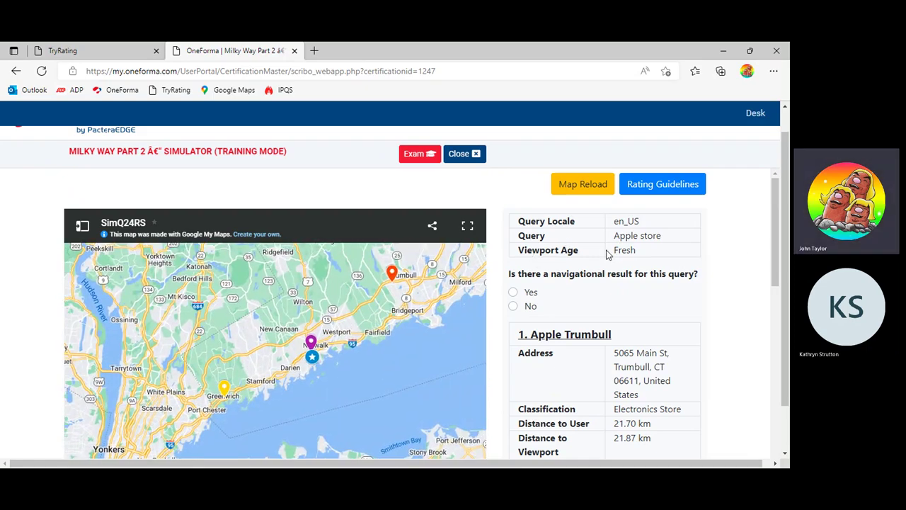
double_click(622, 250)
click(627, 264)
Step: Review the Apple Greenwich Avenue, Apple SoNo Collection and Apple Trumbull pin details
drag(403, 356, 386, 365)
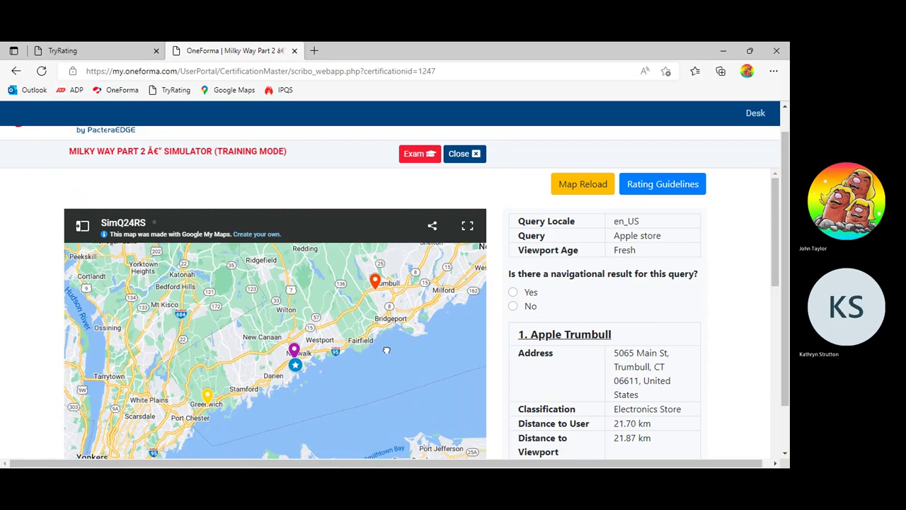
click(208, 398)
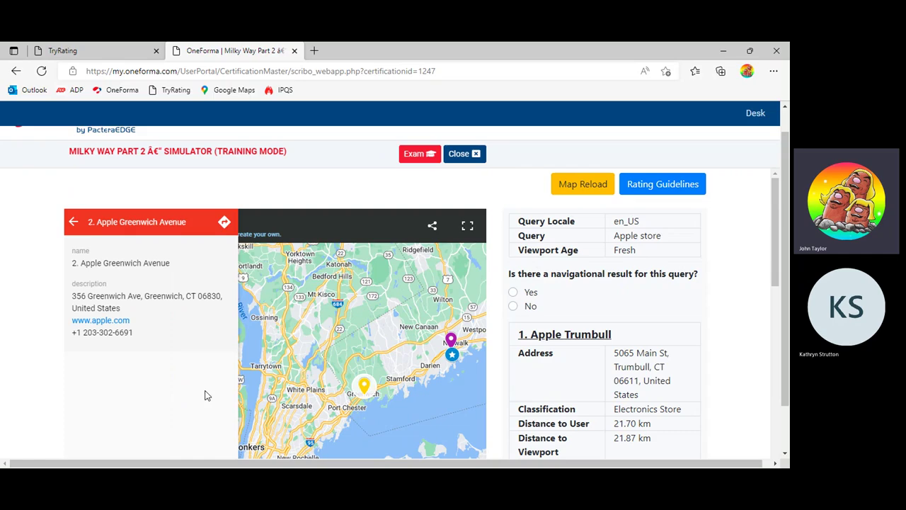
click(77, 224)
click(450, 340)
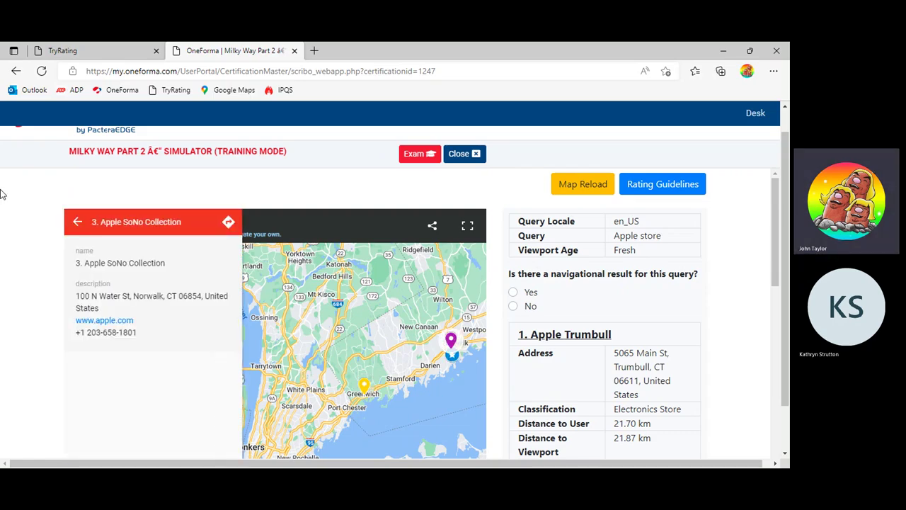
click(77, 222)
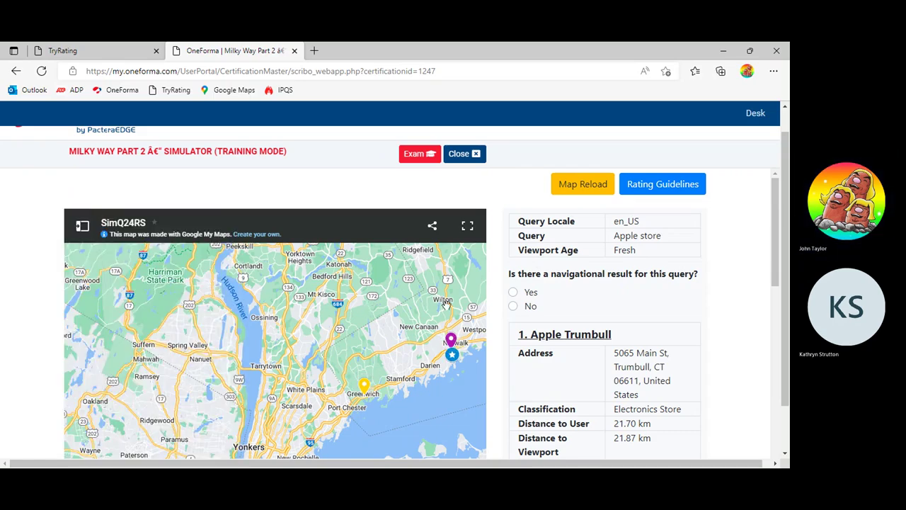
drag(446, 302, 283, 305)
click(371, 275)
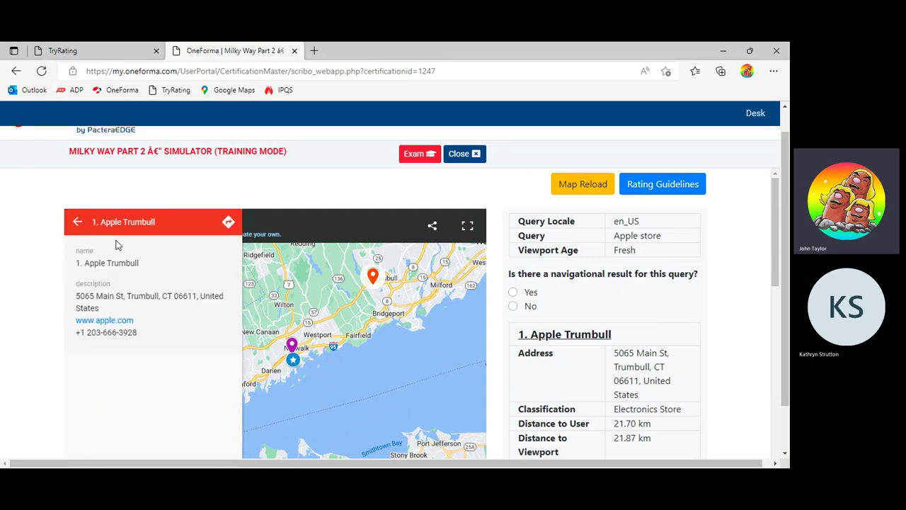
click(79, 222)
Step: Zoom in on the Apple Trumbull pin inside Westfield Trumbull mall
scroll(391, 303, up, 5)
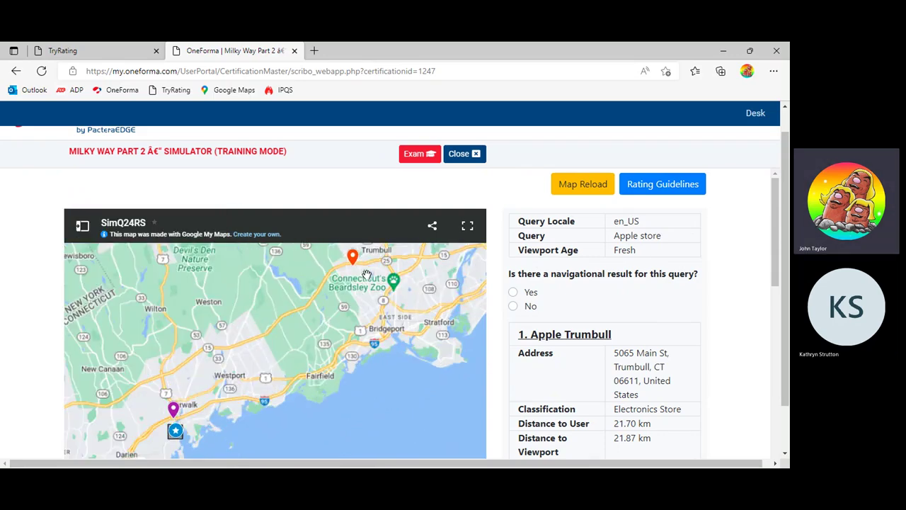
drag(371, 304, 365, 332)
scroll(365, 332, up, 5)
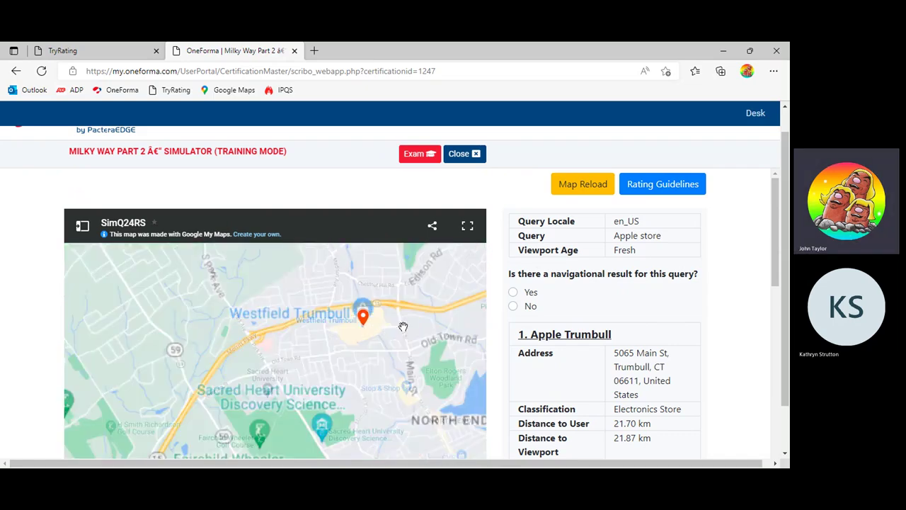
scroll(370, 317, up, 3)
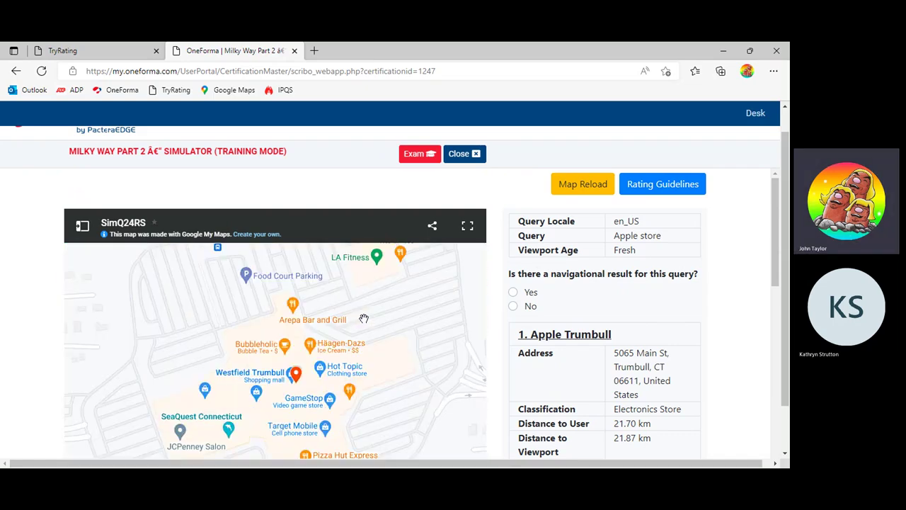
drag(232, 353, 252, 306)
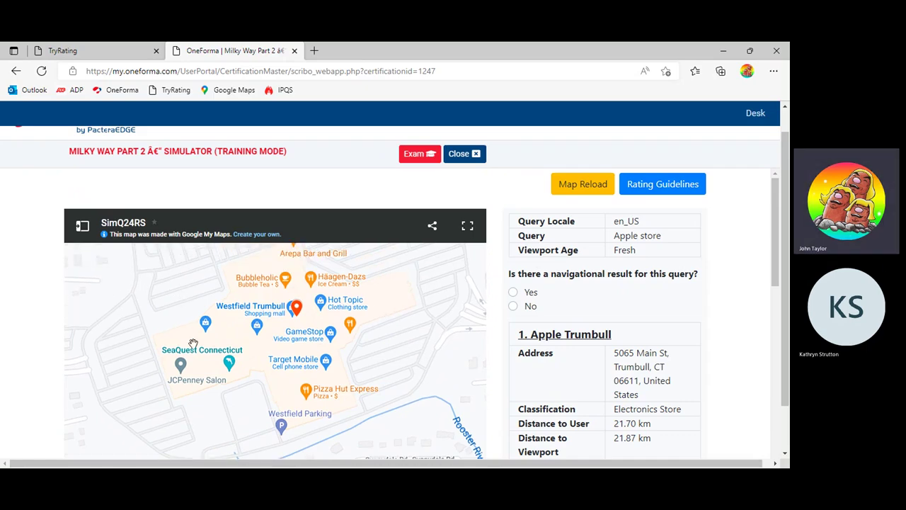
scroll(295, 315, up, 1)
scroll(295, 315, down, 2)
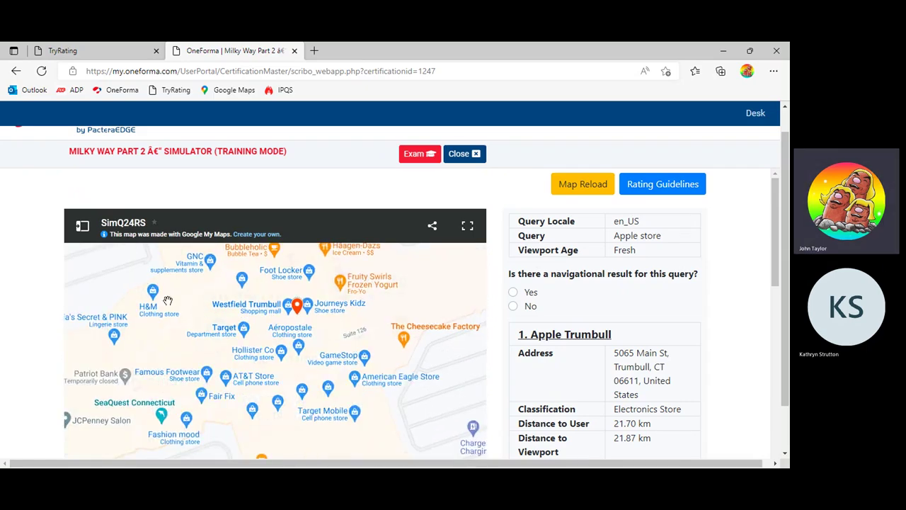
scroll(212, 317, up, 1)
scroll(184, 319, down, 2)
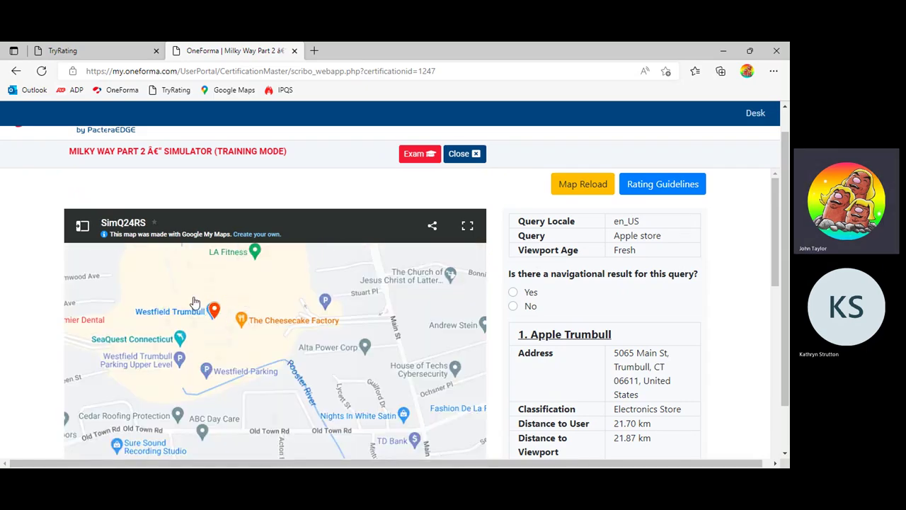
drag(194, 300, 263, 301)
scroll(263, 301, up, 1)
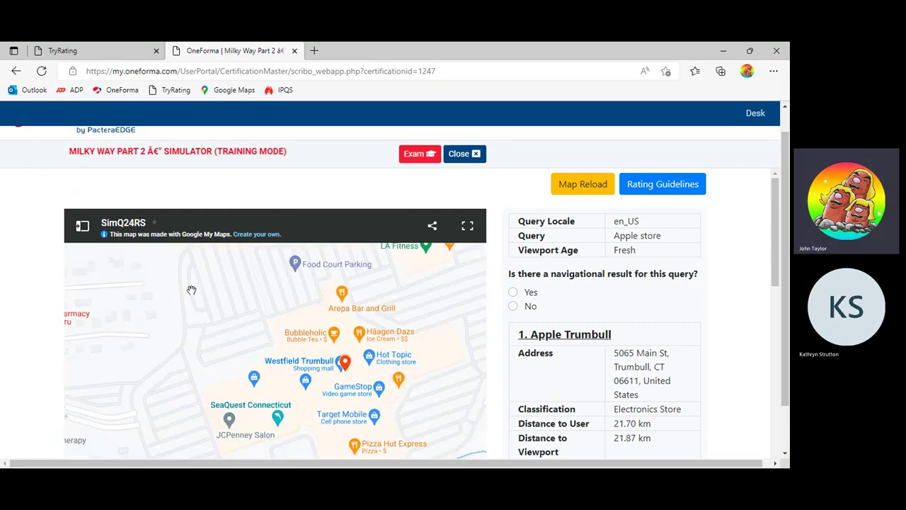
scroll(394, 295, up, 1)
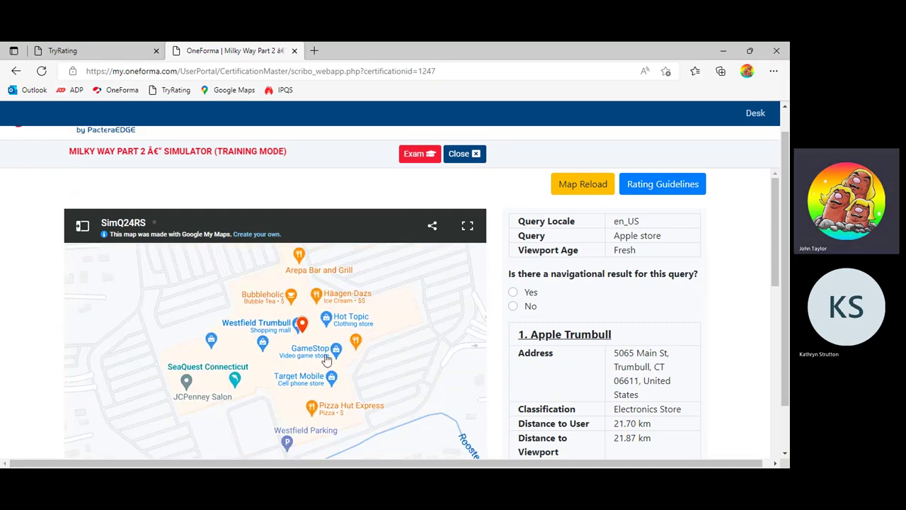
scroll(657, 352, down, 1)
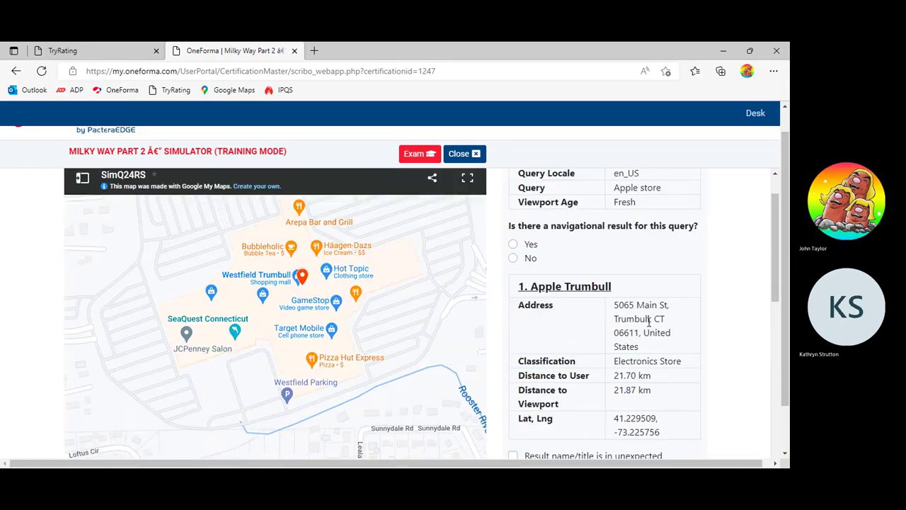
drag(428, 254, 428, 285)
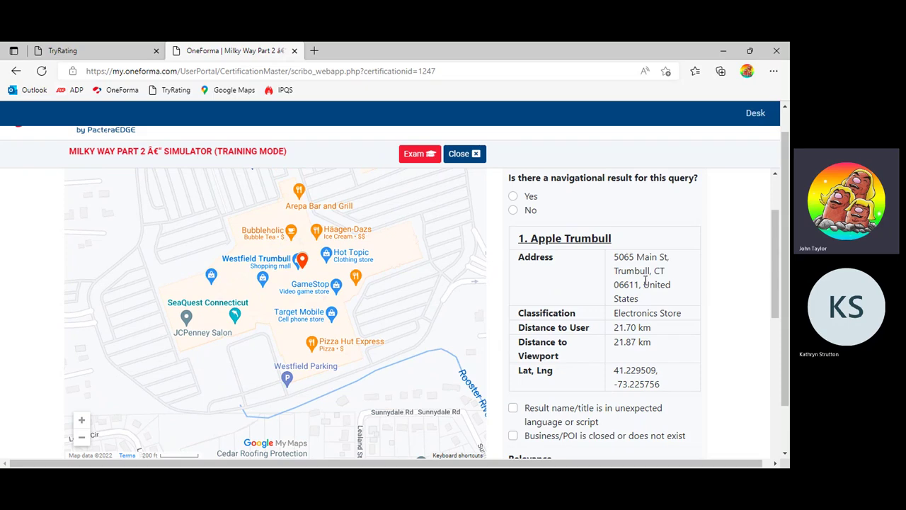
drag(613, 256, 667, 261)
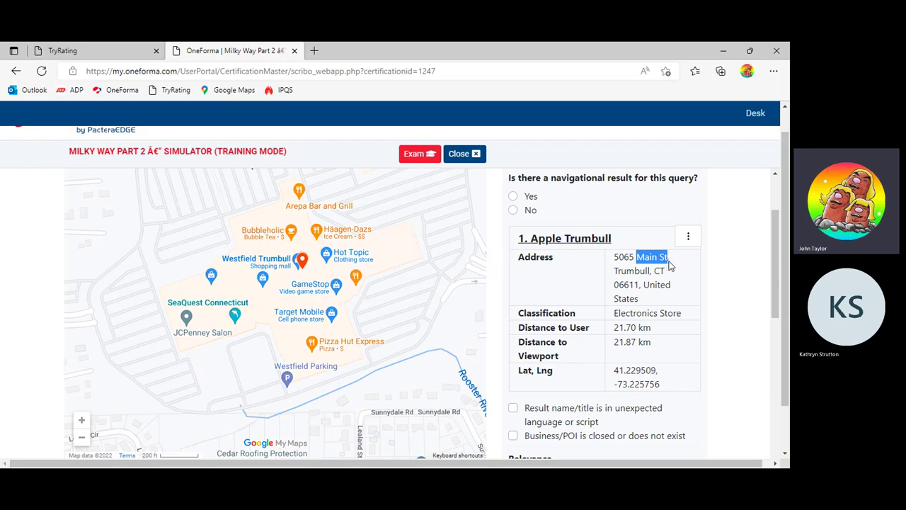
click(669, 264)
drag(614, 271, 657, 272)
click(664, 273)
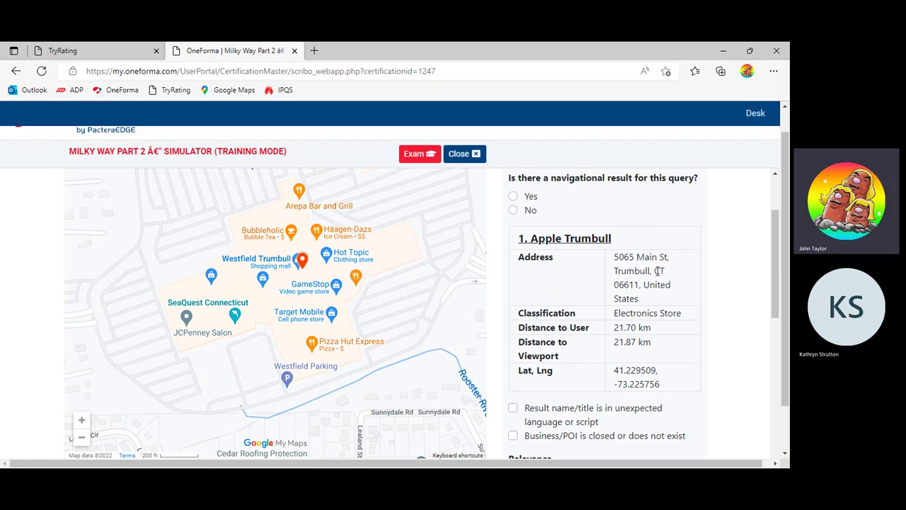
double_click(664, 273)
click(665, 272)
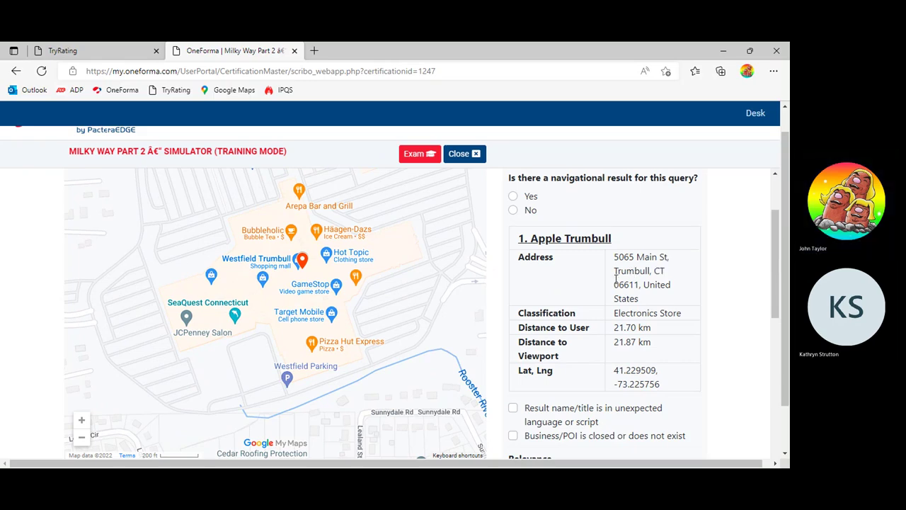
double_click(622, 284)
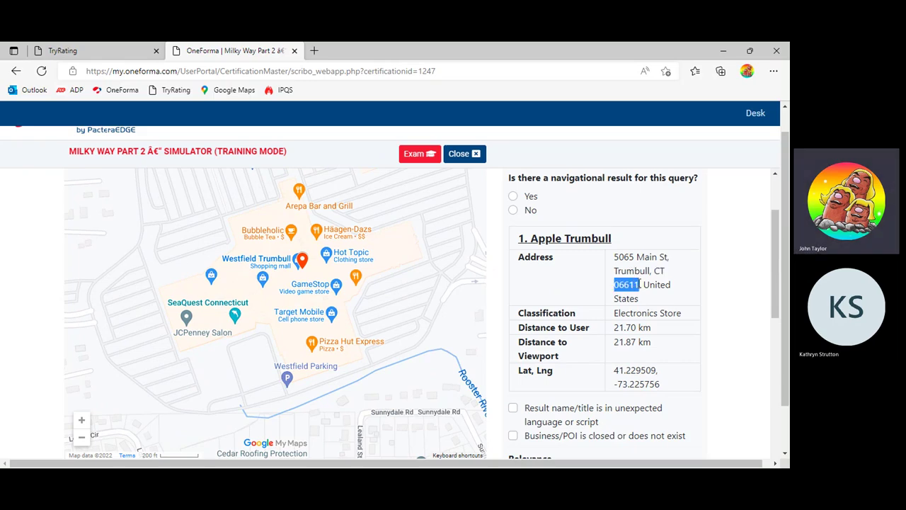
drag(643, 284, 671, 301)
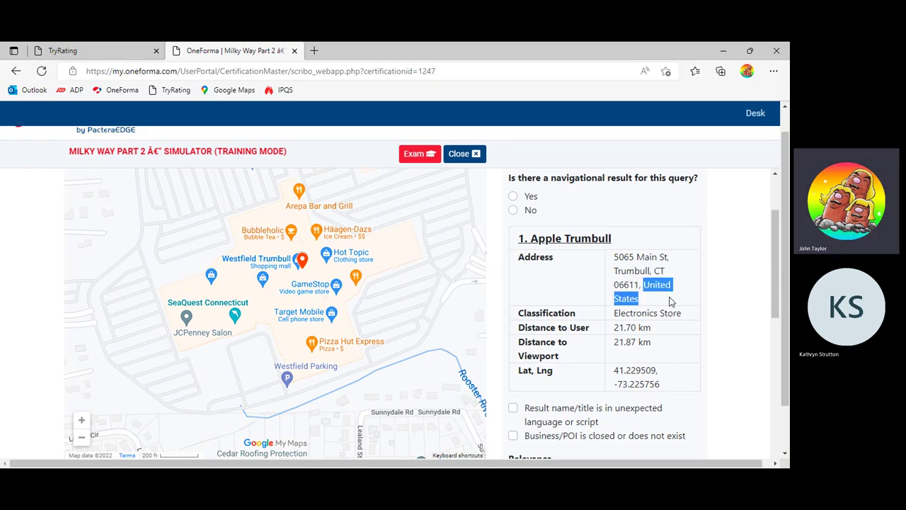
click(669, 302)
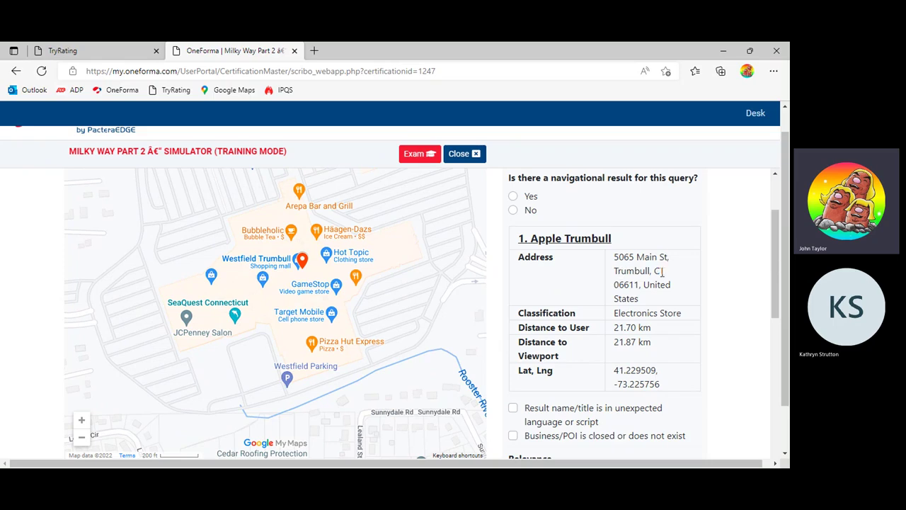
scroll(662, 274, down, 5)
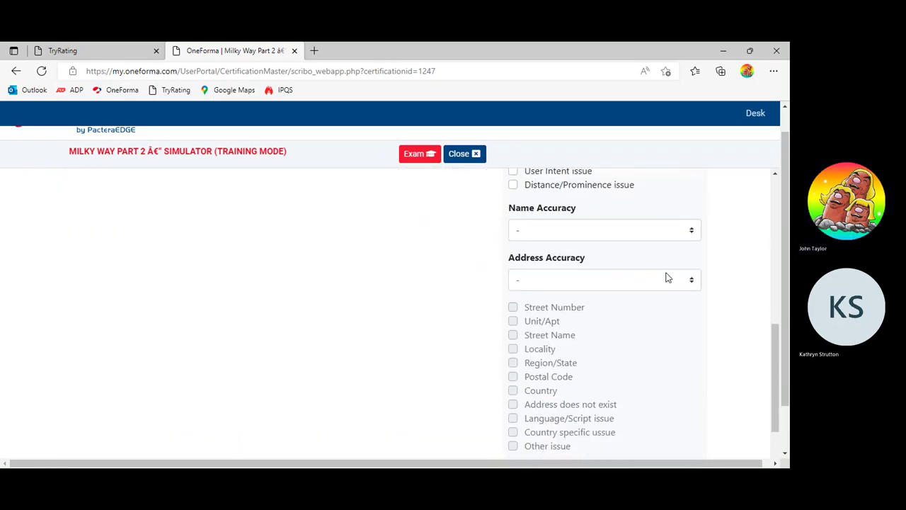
scroll(601, 248, down, 1)
click(565, 237)
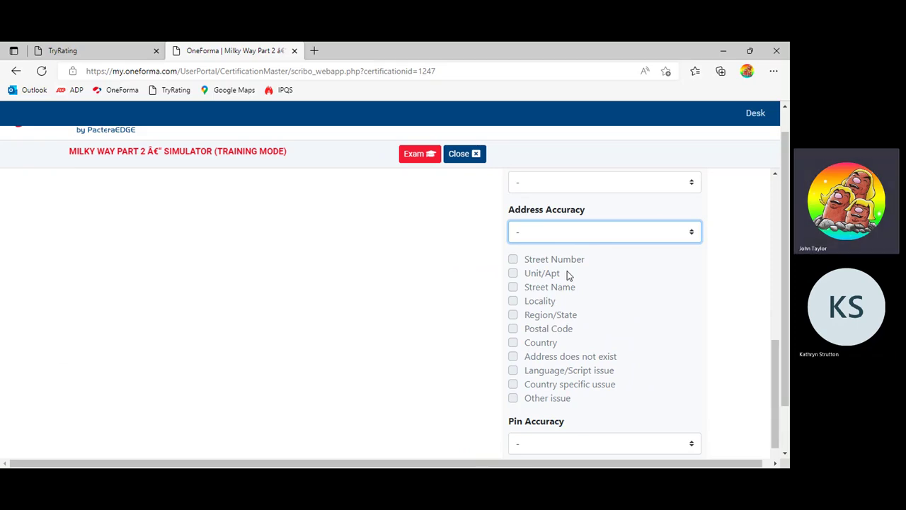
scroll(721, 284, up, 6)
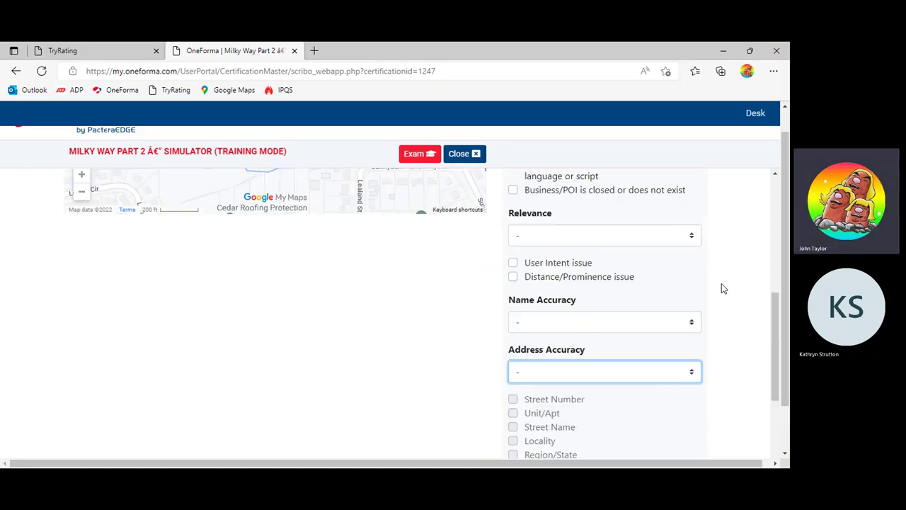
Step: Select the address 5065 Main St, Trumbull, CT 06611, United States and open a new tab
scroll(721, 283, up, 1)
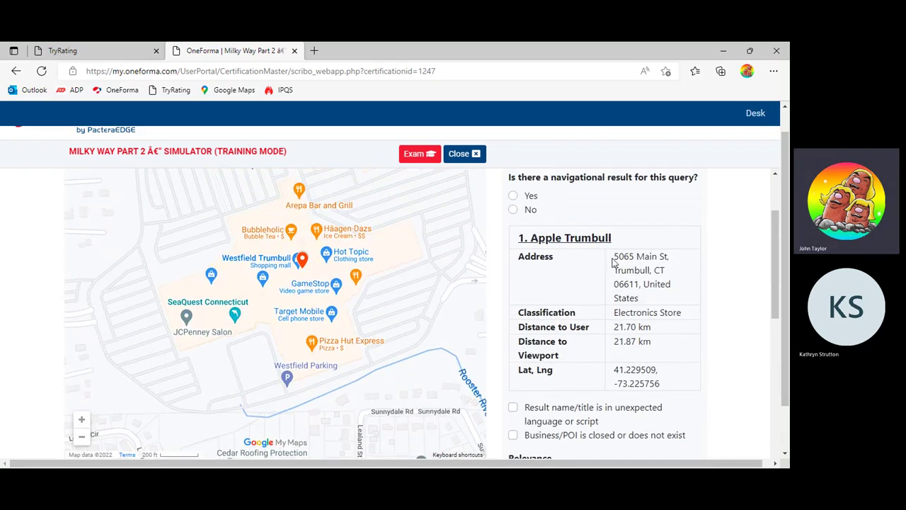
drag(613, 260, 659, 309)
click(660, 310)
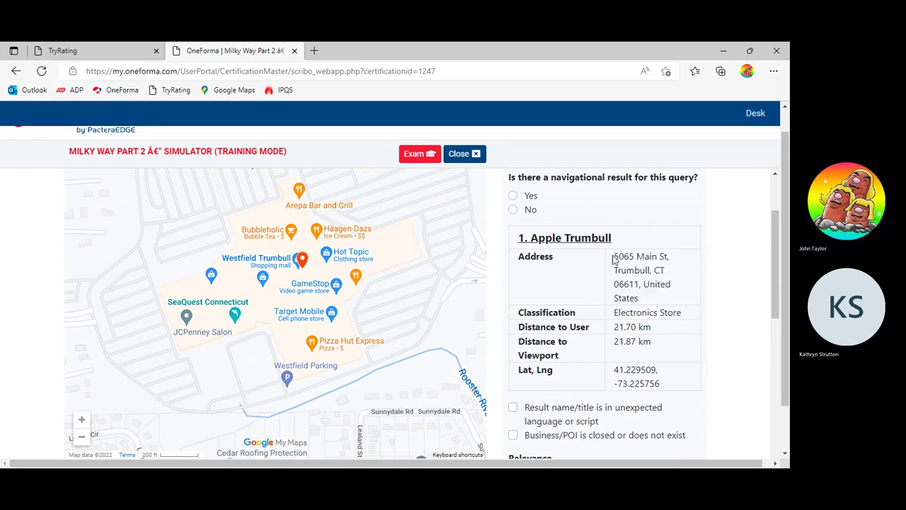
drag(614, 259, 655, 305)
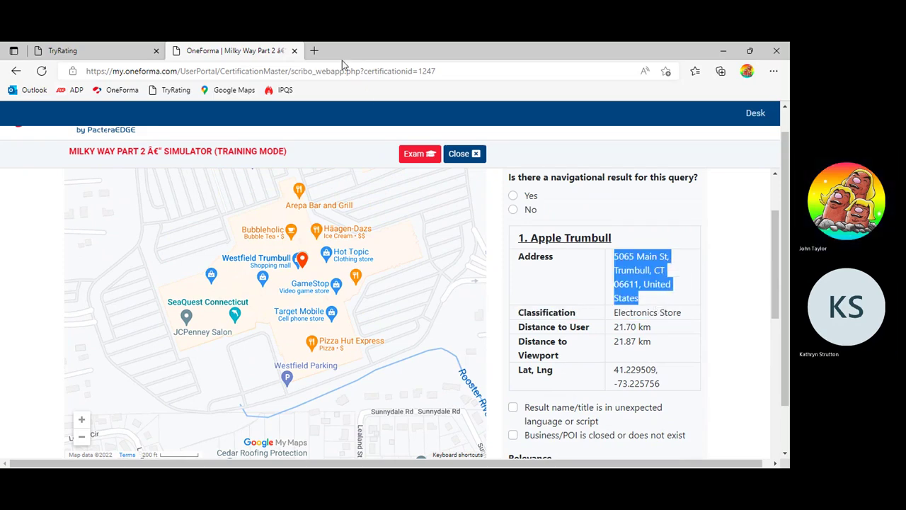
click(314, 51)
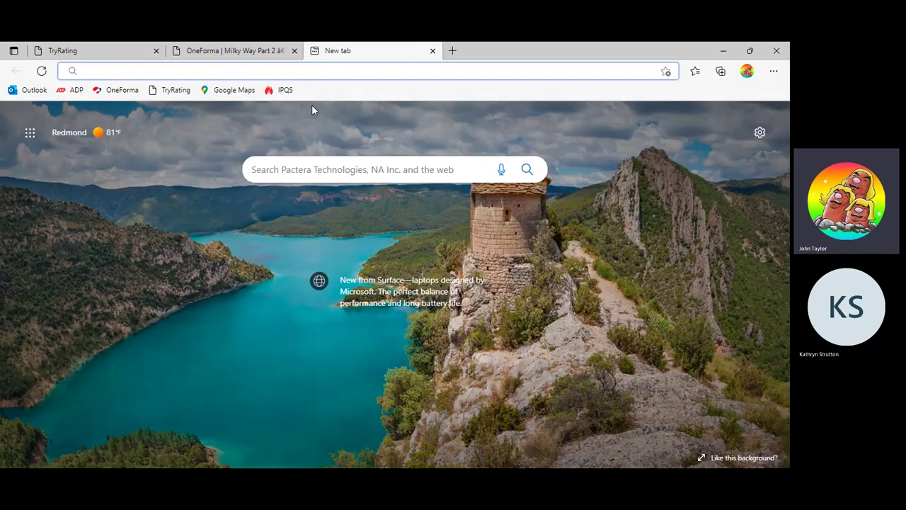
Step: Search Google Maps for the pasted address 5065 Main St, Trumbull, CT 06611
click(236, 92)
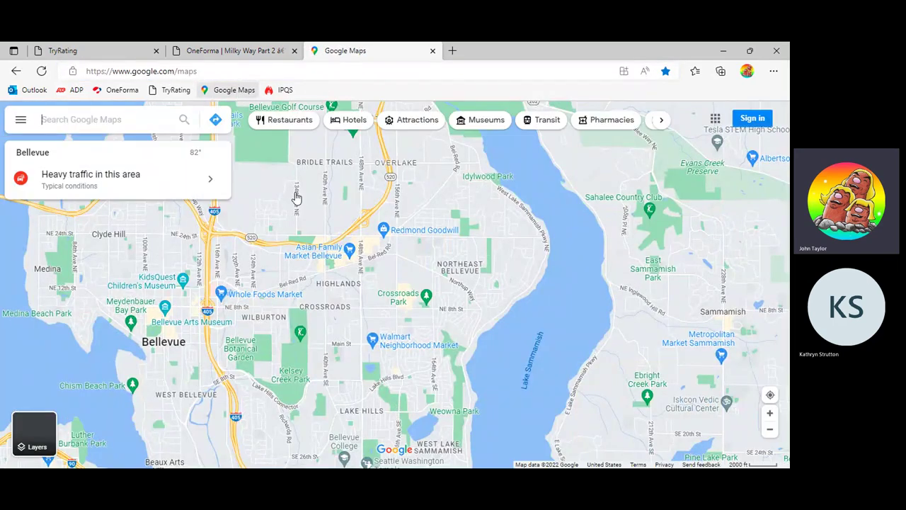
click(126, 126)
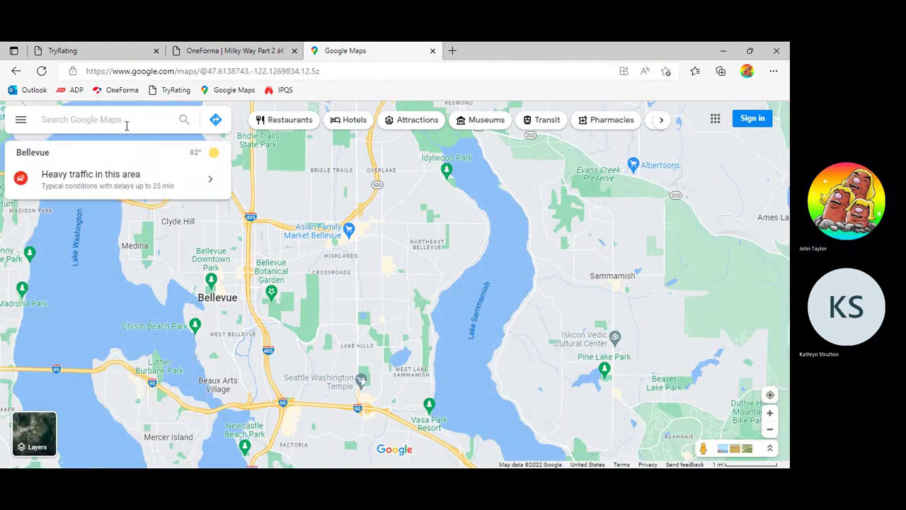
key(ctrl+v)
key(Return)
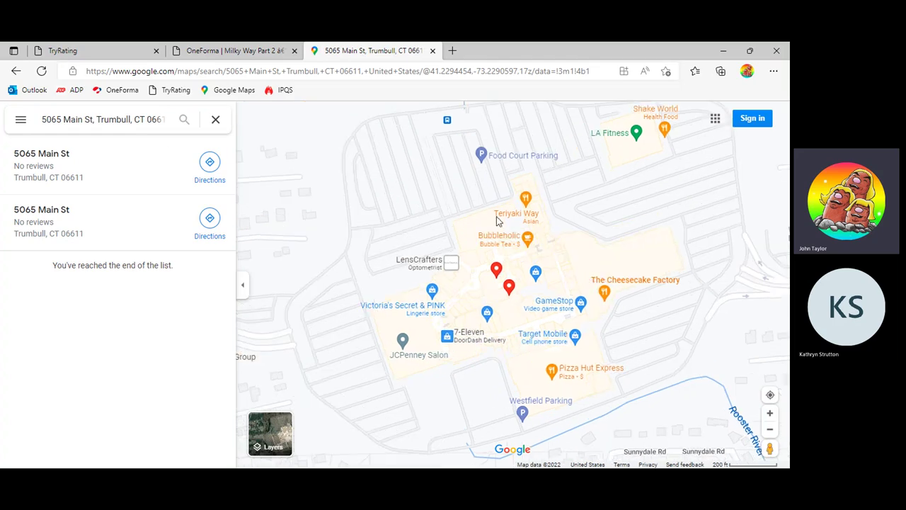
Step: Compare the Westfield Trumbull result with the OneForma task map, then clear the search
click(233, 50)
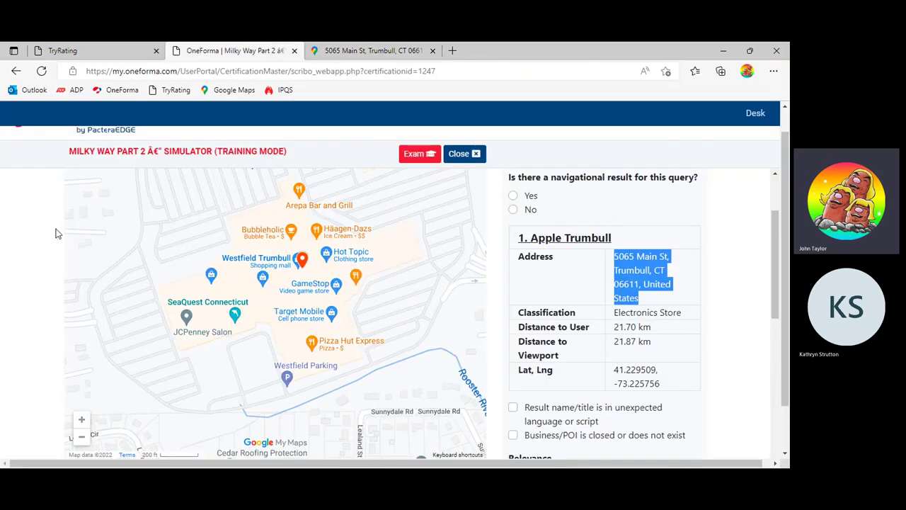
drag(316, 205, 335, 229)
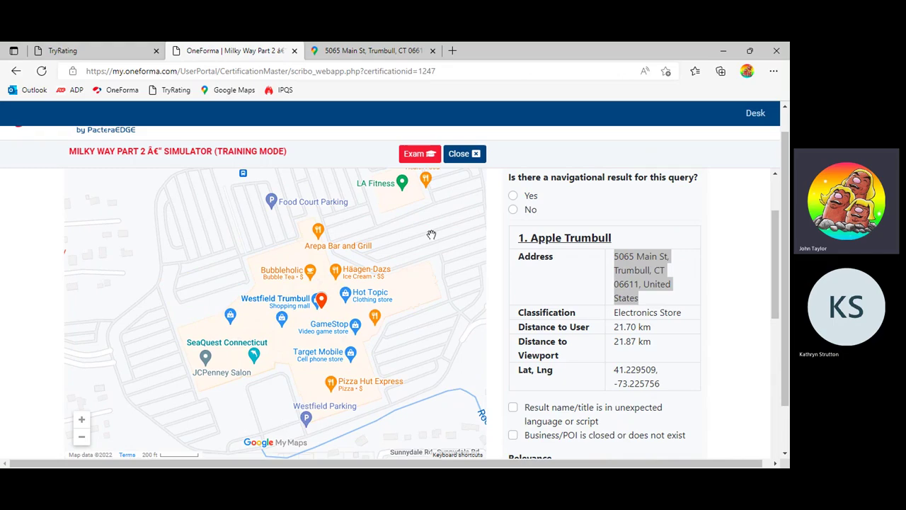
click(373, 50)
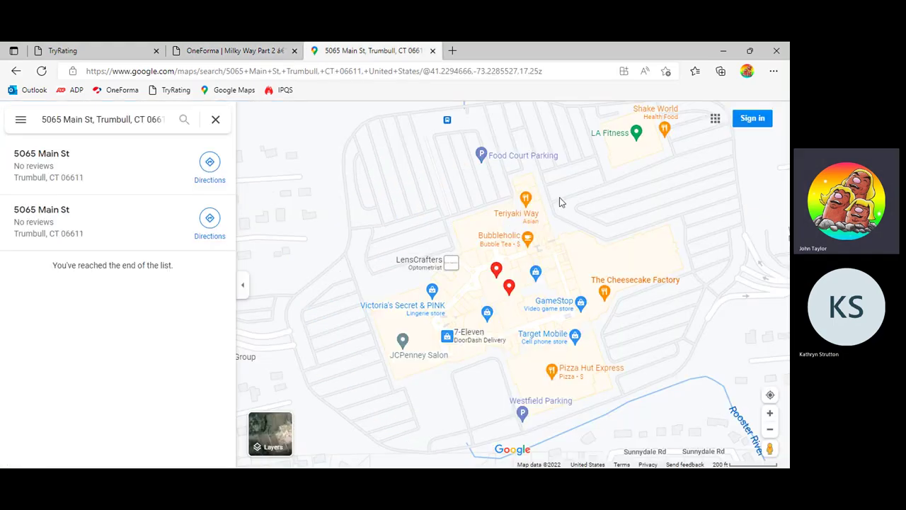
scroll(591, 315, down, 5)
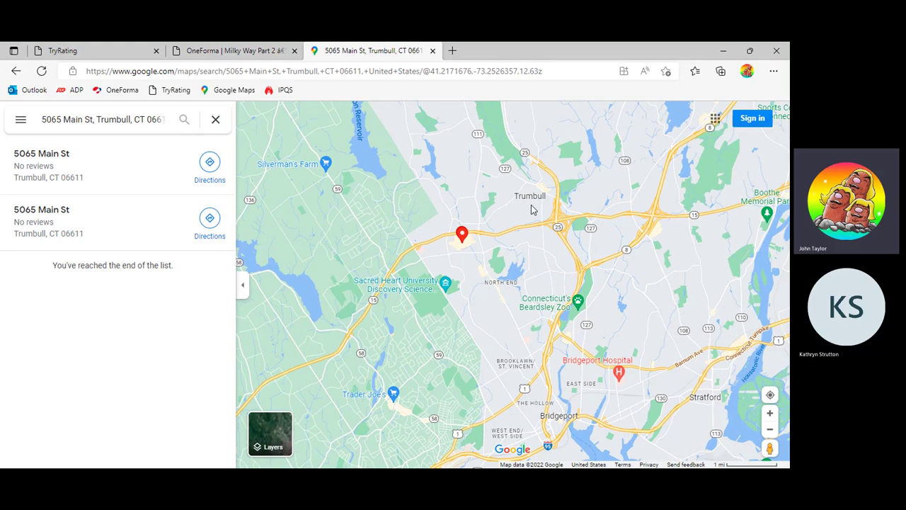
scroll(575, 266, down, 5)
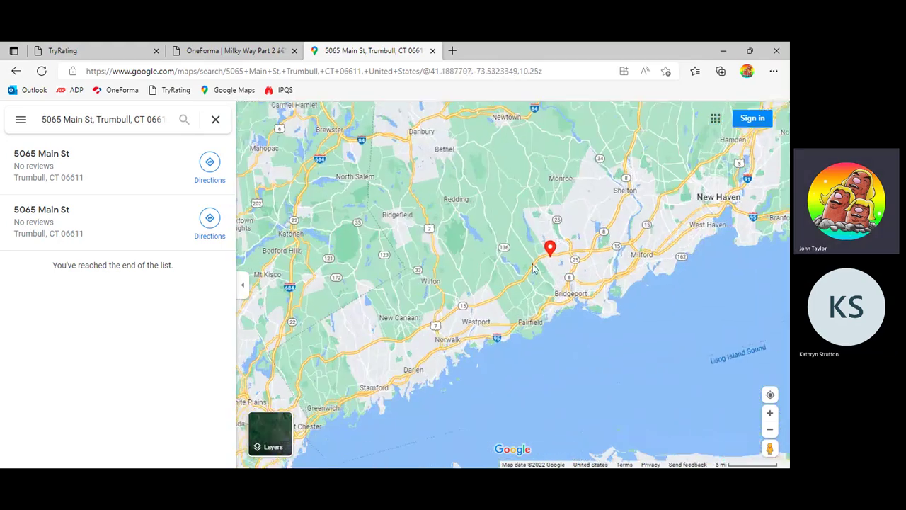
scroll(582, 262, up, 5)
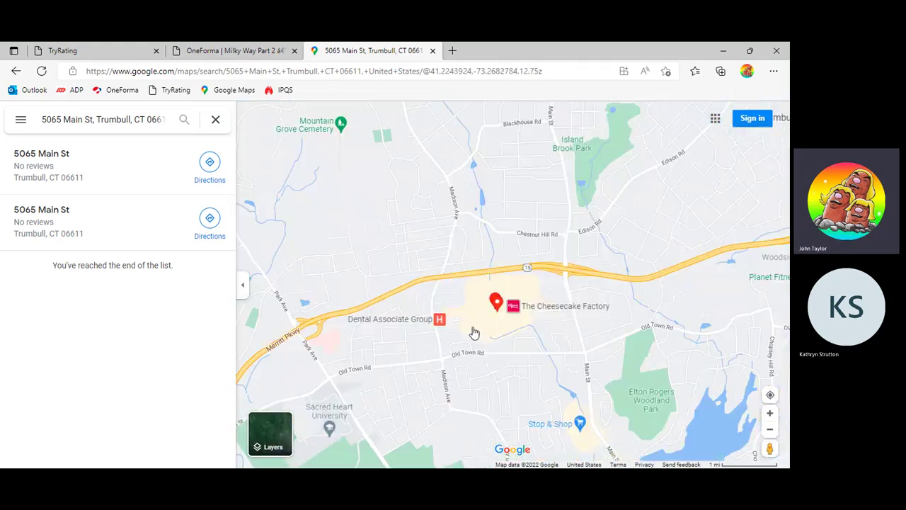
scroll(536, 296, up, 3)
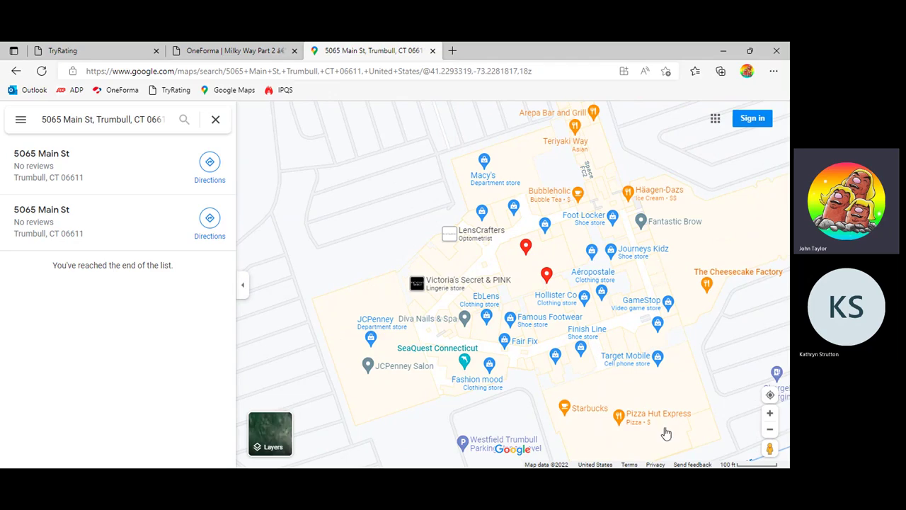
drag(532, 285, 516, 267)
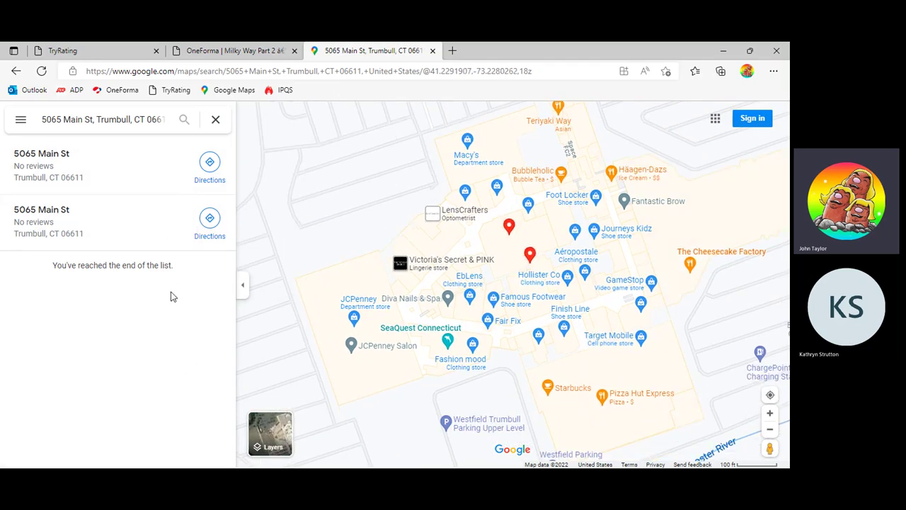
click(216, 119)
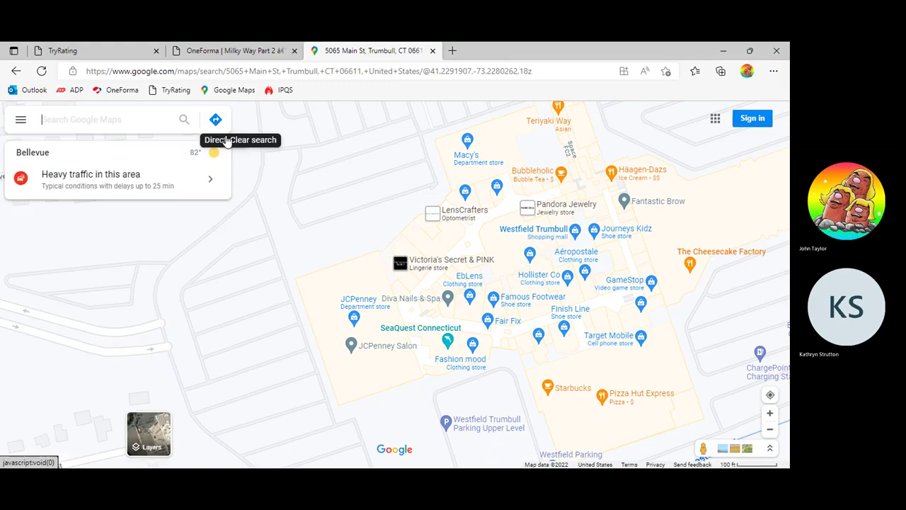
Step: Search 'apple store' for all locations and open Apple Trumbull's details (3.9 stars, 537 reviews)
scroll(572, 196, down, 5)
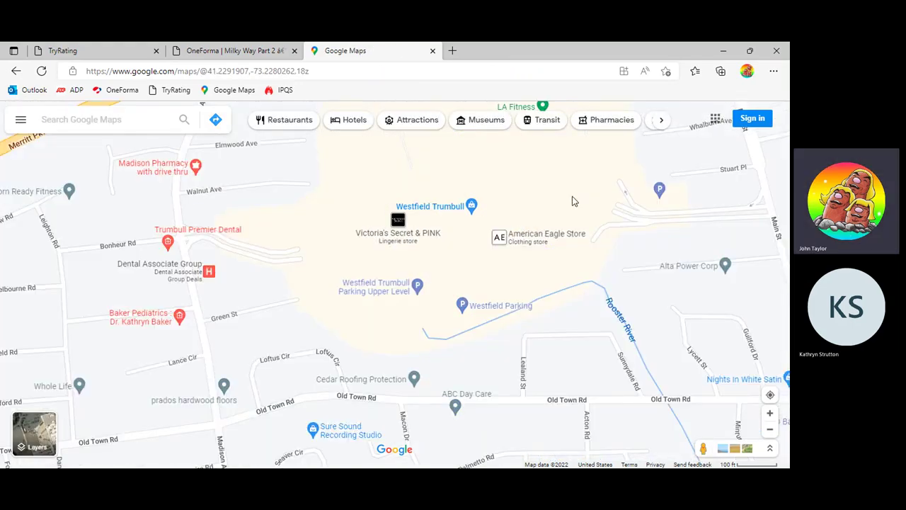
scroll(572, 196, down, 7)
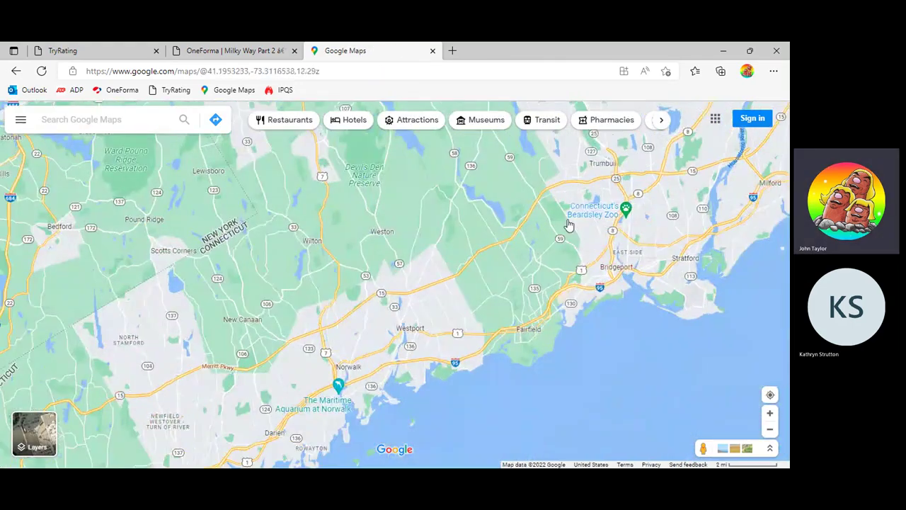
scroll(578, 187, down, 3)
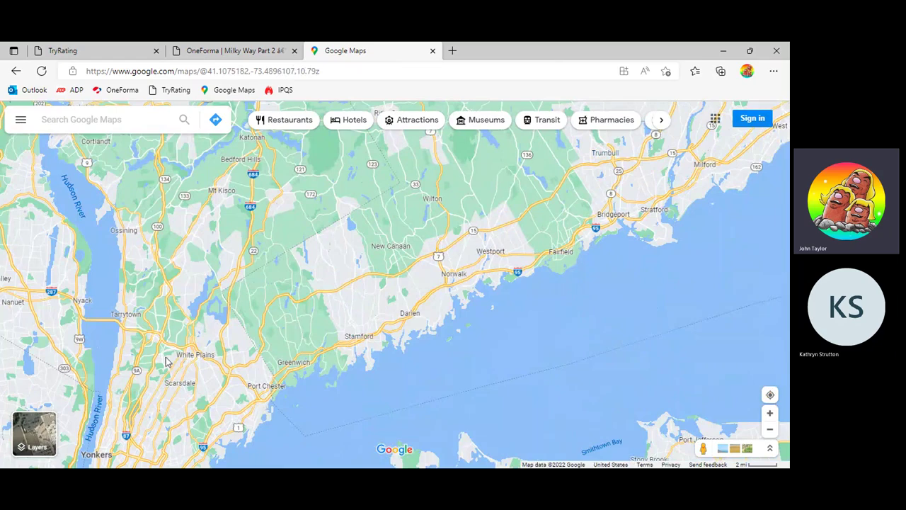
drag(401, 300, 357, 327)
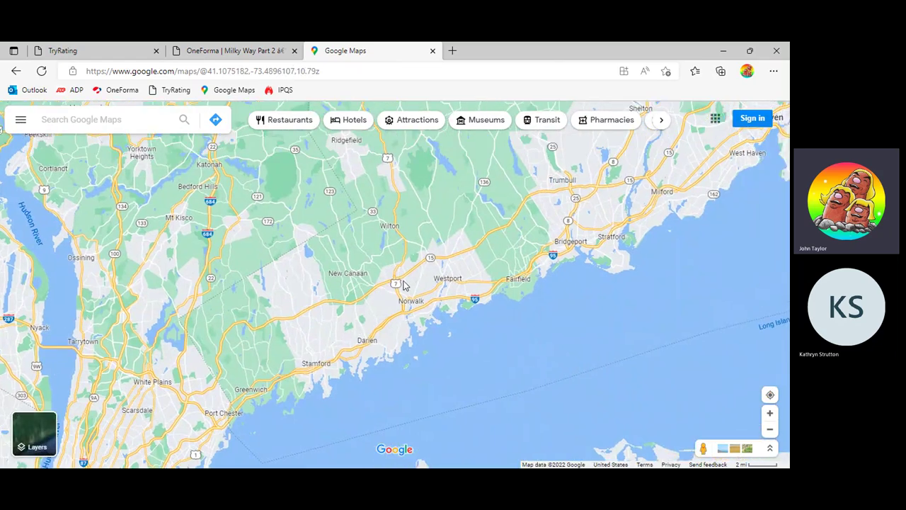
click(110, 120)
text(apple store)
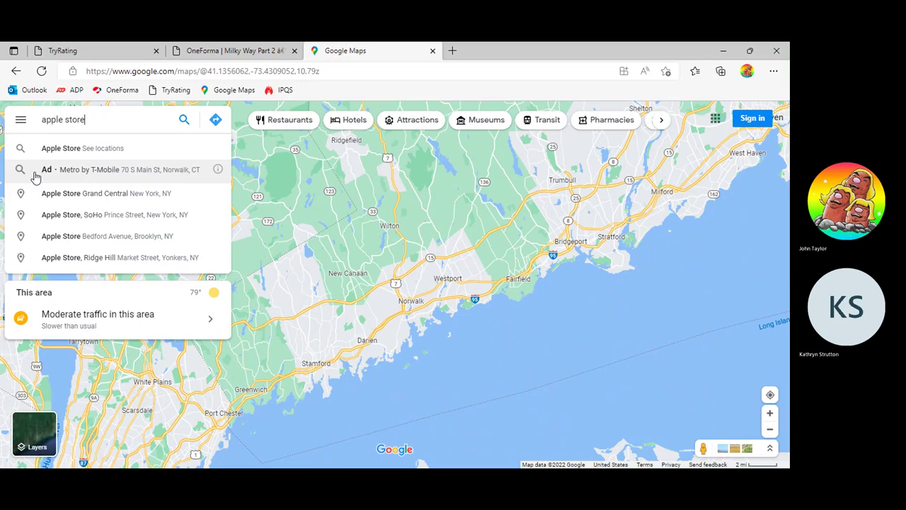
click(139, 152)
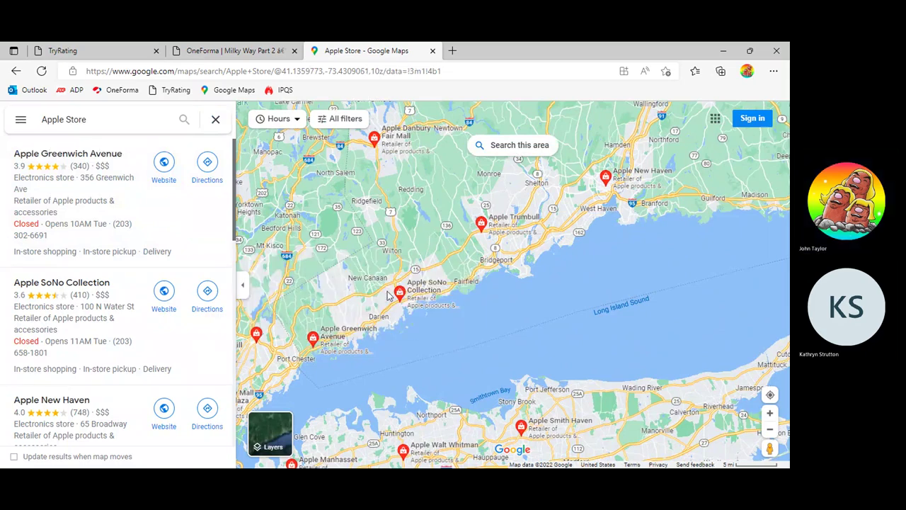
click(481, 224)
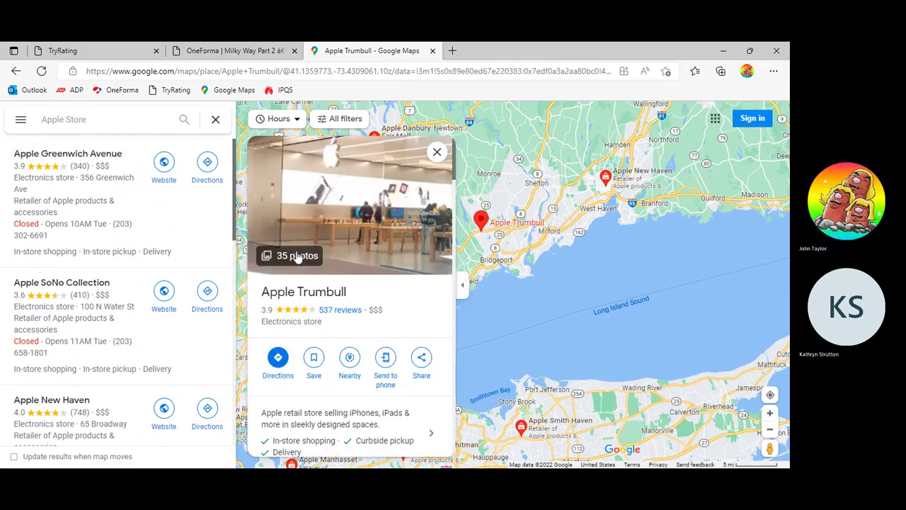
Step: Browse the Apple Trumbull photos, then open the store's official website from the listing
click(318, 197)
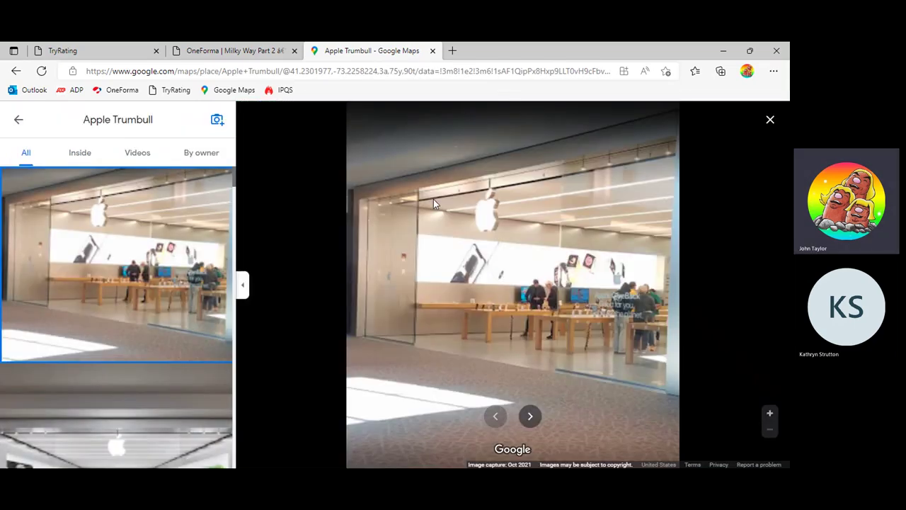
scroll(166, 258, down, 8)
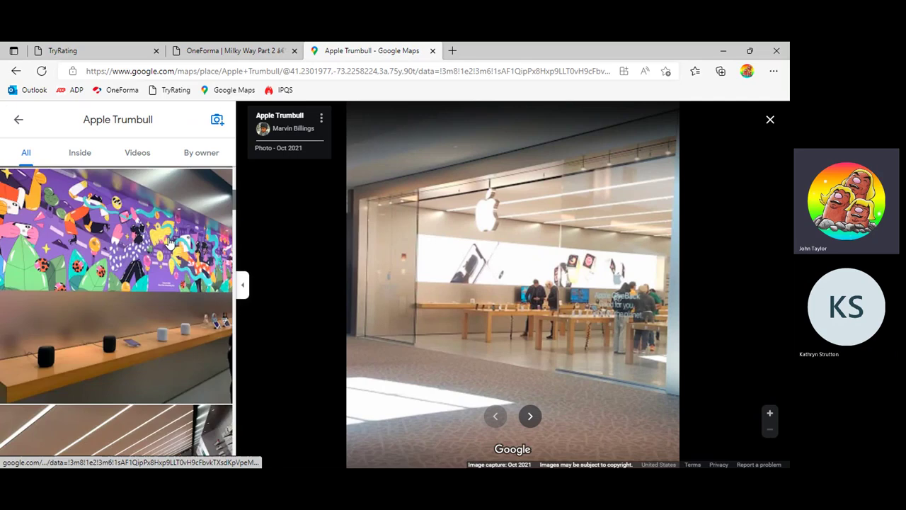
scroll(169, 243, down, 10)
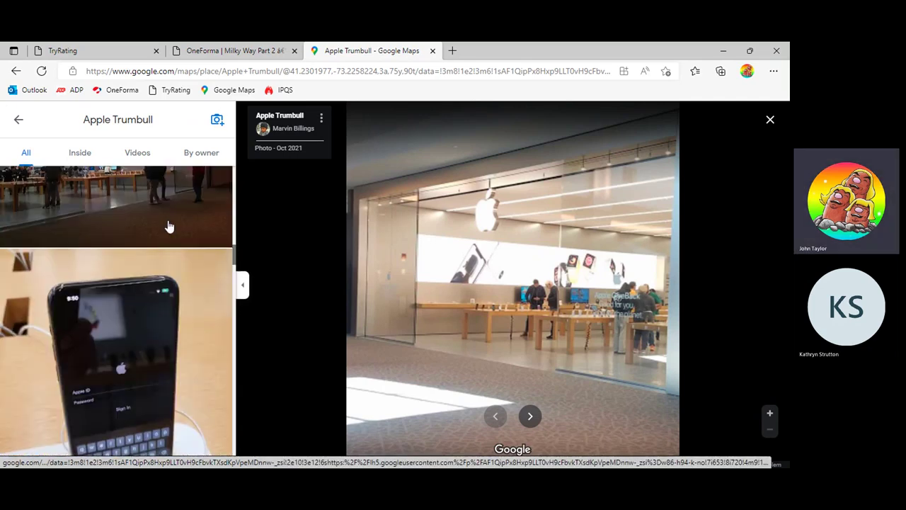
click(169, 293)
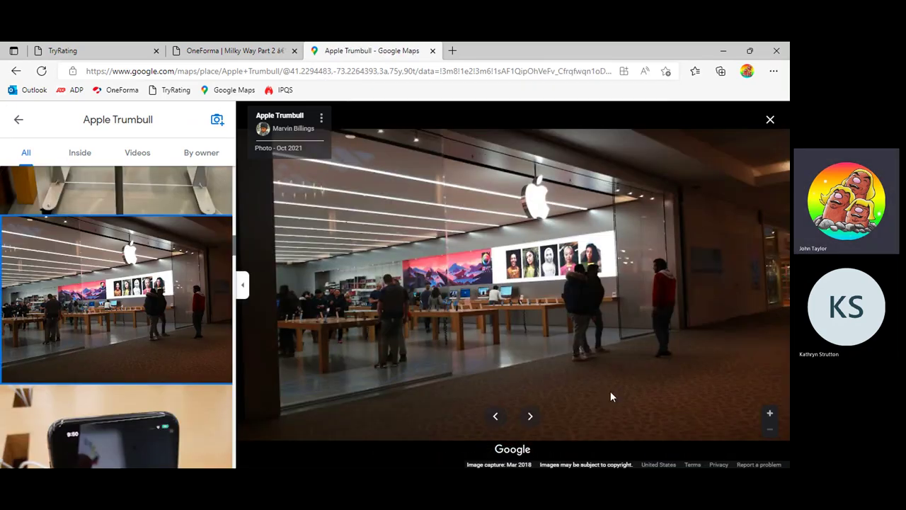
click(17, 119)
click(17, 121)
click(19, 119)
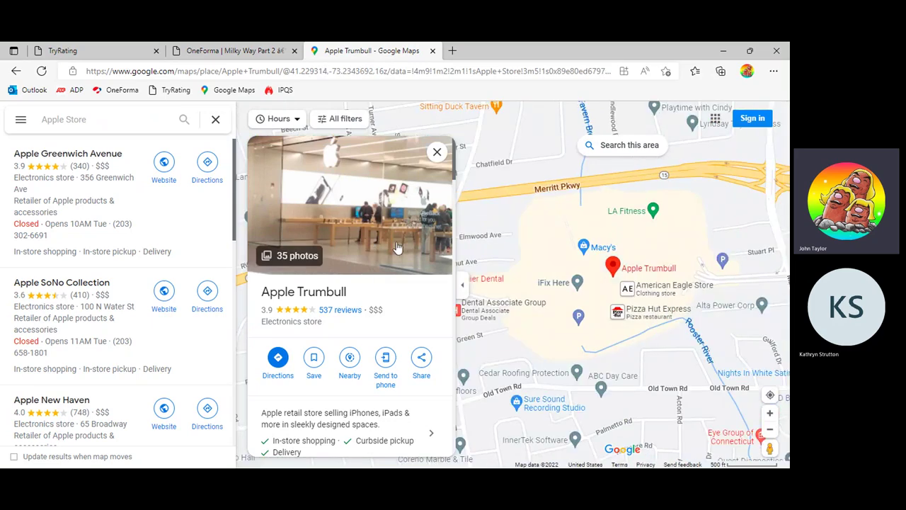
scroll(396, 247, down, 5)
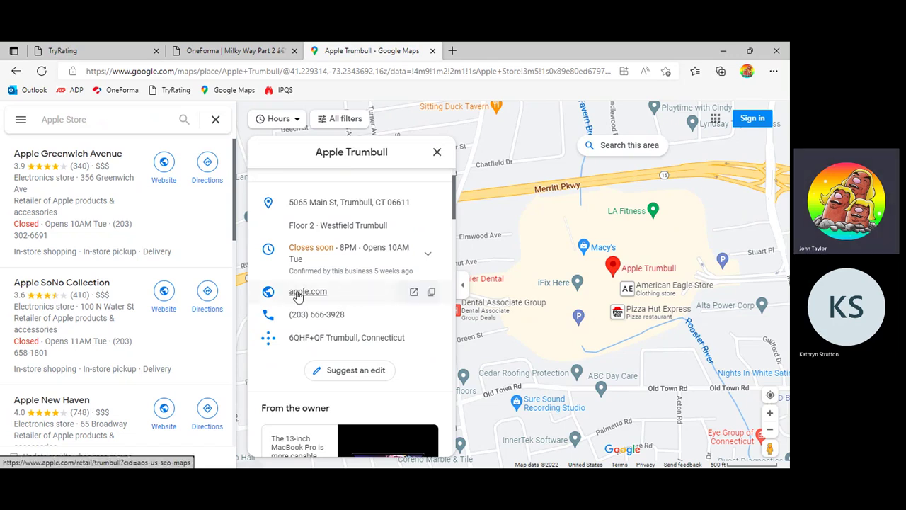
click(414, 293)
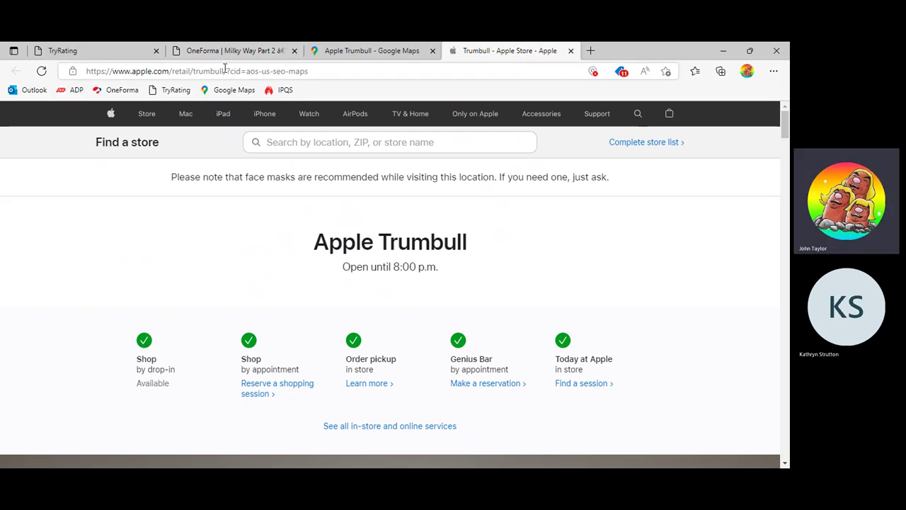
Step: Confirm the Apple page lists 5065 Main Street, Trumbull, CT 06611 and weekly store hours
drag(224, 70, 199, 70)
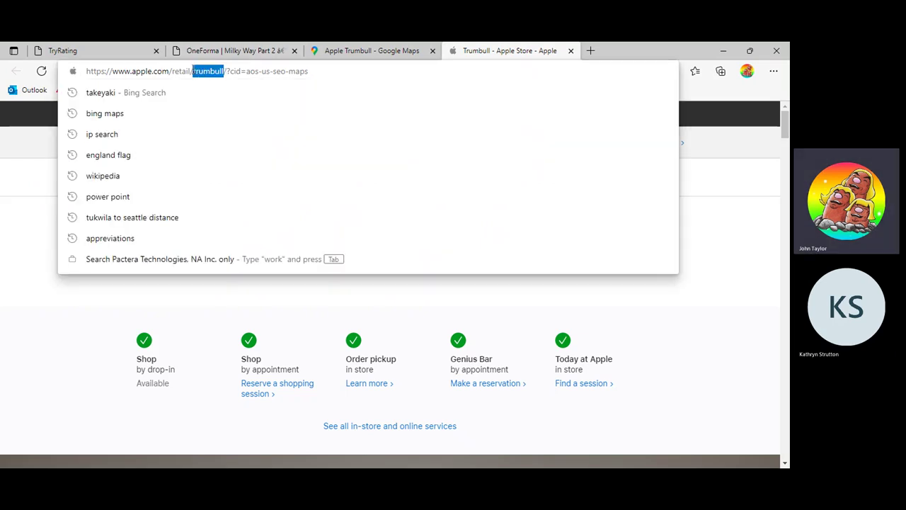
click(210, 73)
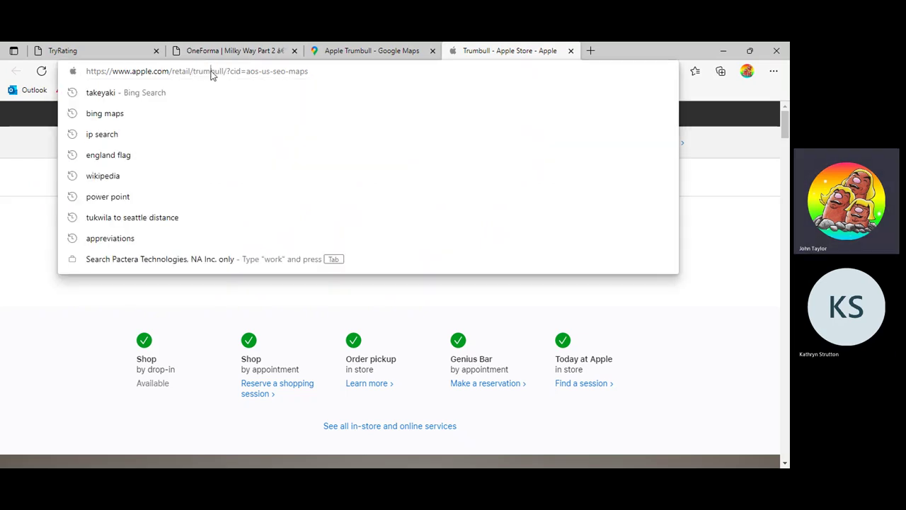
click(40, 331)
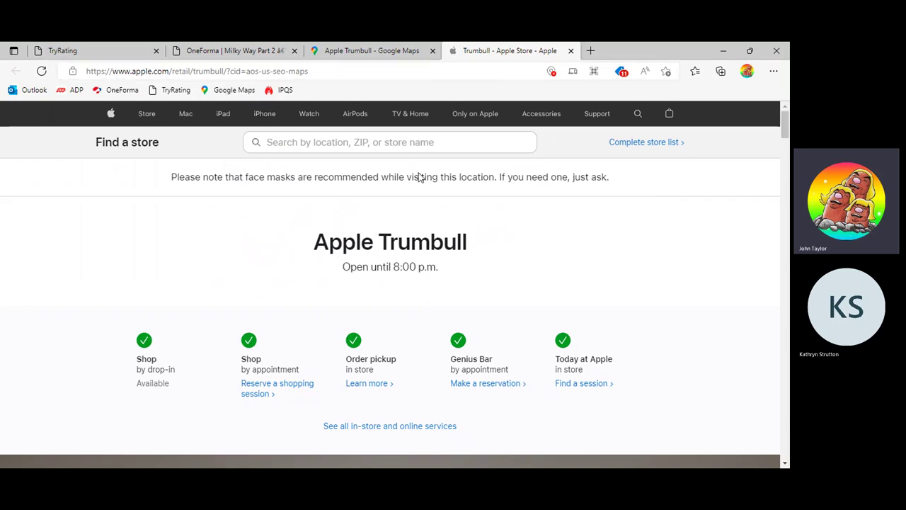
scroll(463, 206, down, 5)
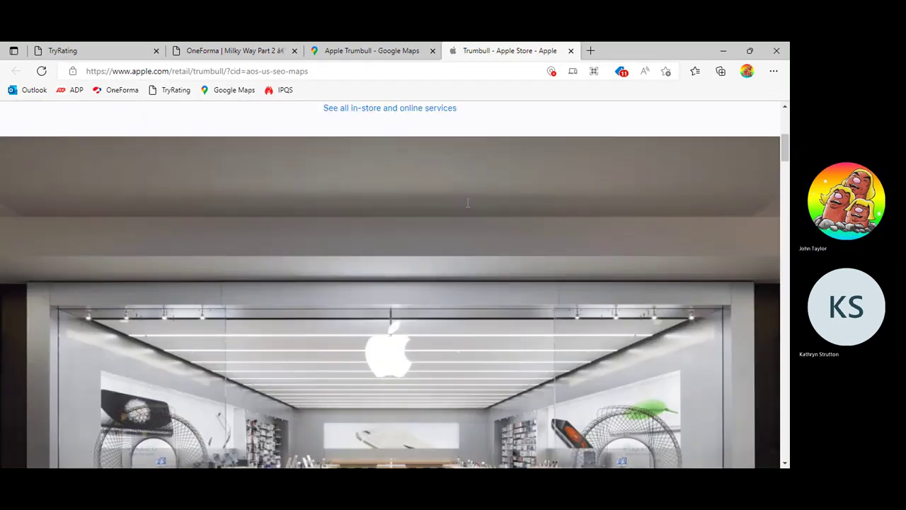
scroll(467, 204, down, 6)
scroll(585, 196, up, 3)
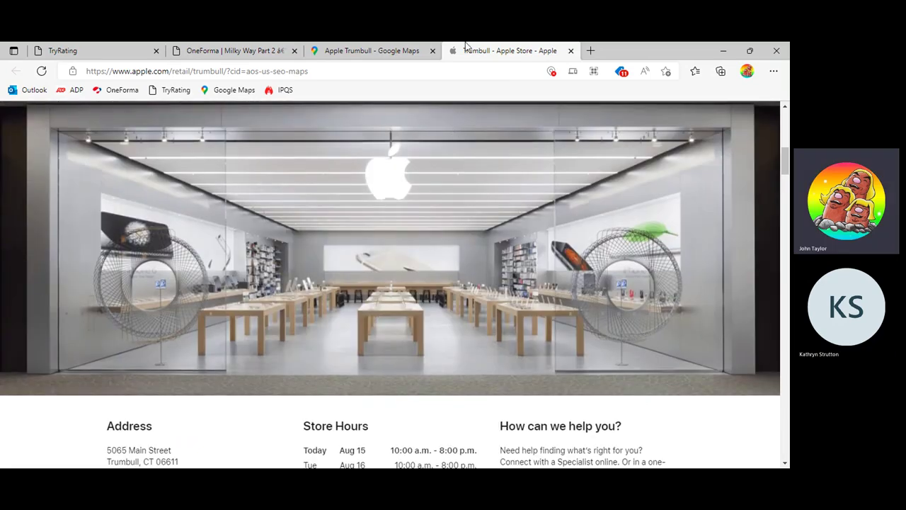
click(415, 51)
scroll(381, 247, up, 5)
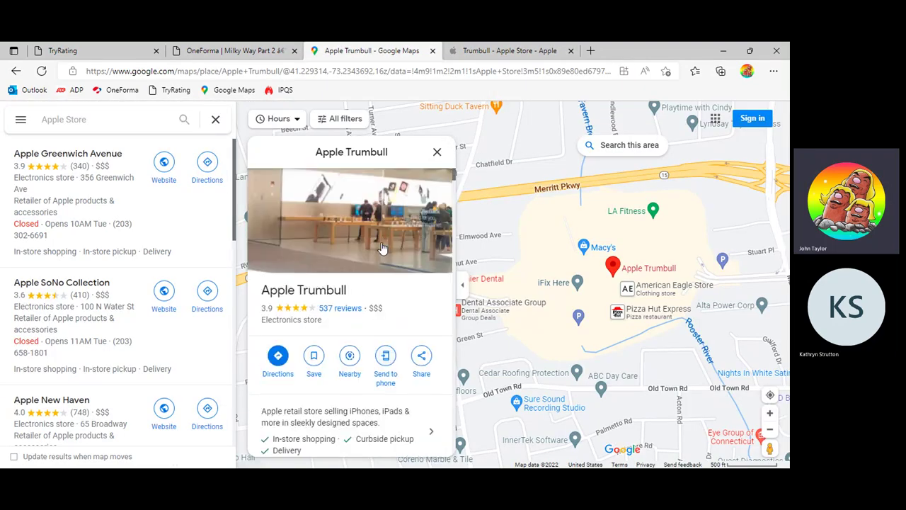
key(ctrl+Tab)
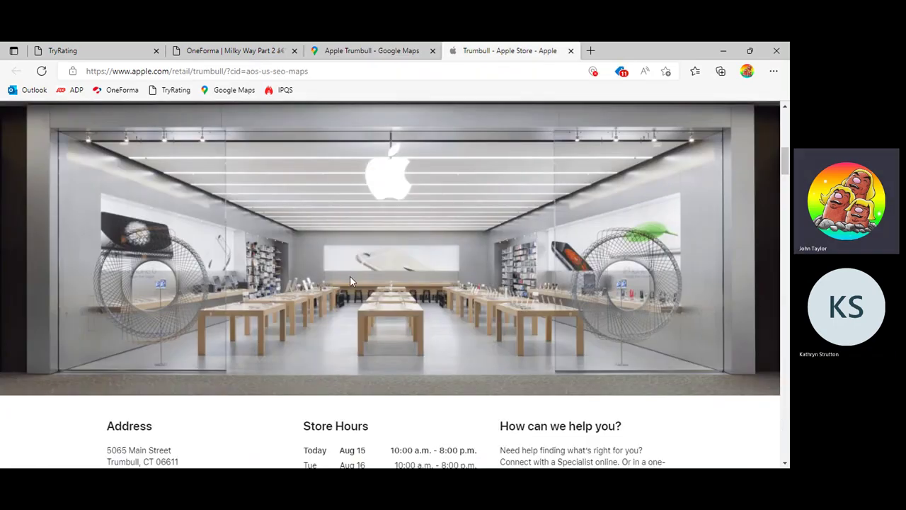
scroll(307, 294, down, 2)
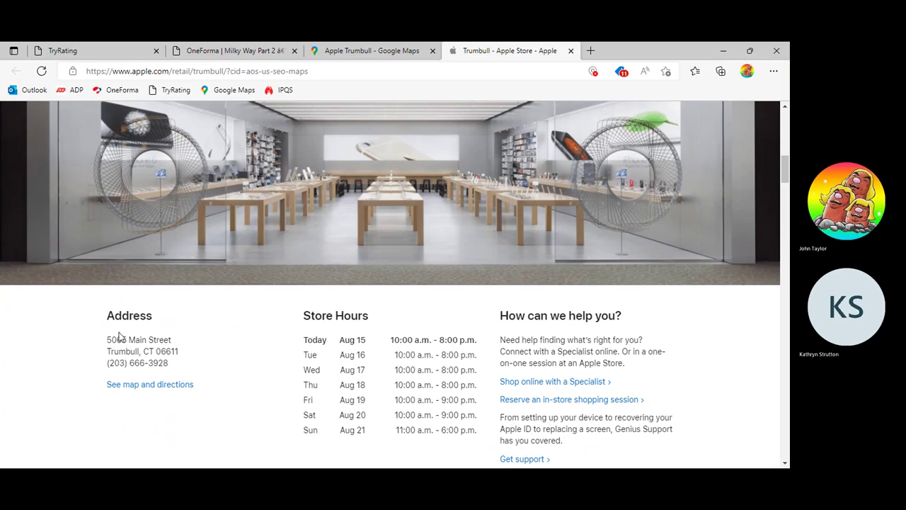
drag(108, 339, 192, 365)
click(127, 343)
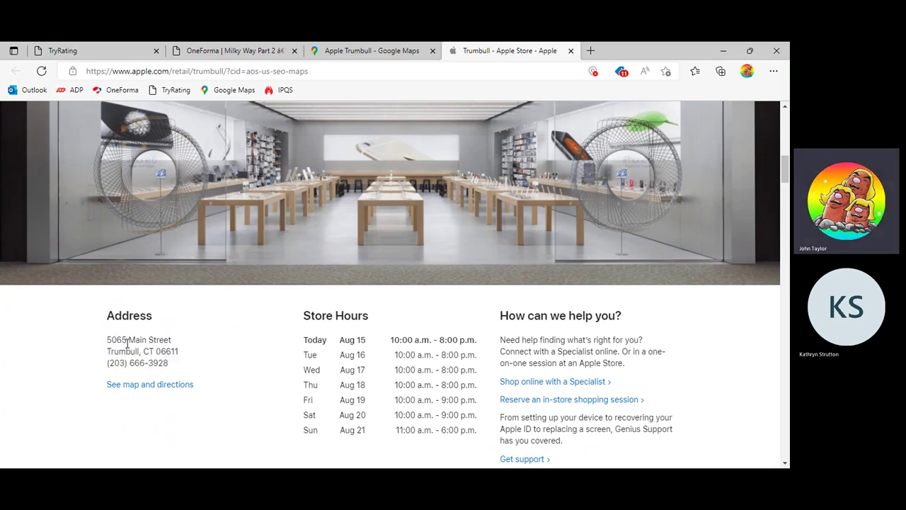
Step: Set Address Accuracy for the Apple Trumbull result to Correct
click(242, 54)
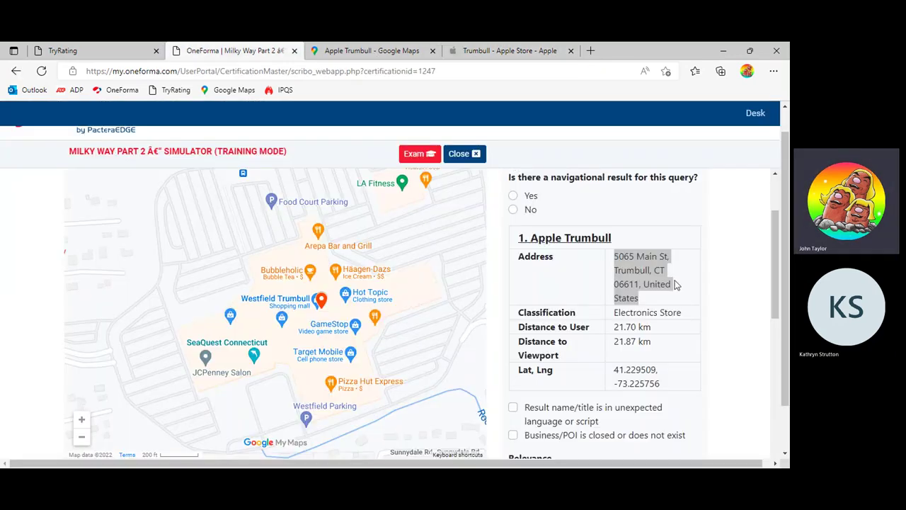
click(631, 262)
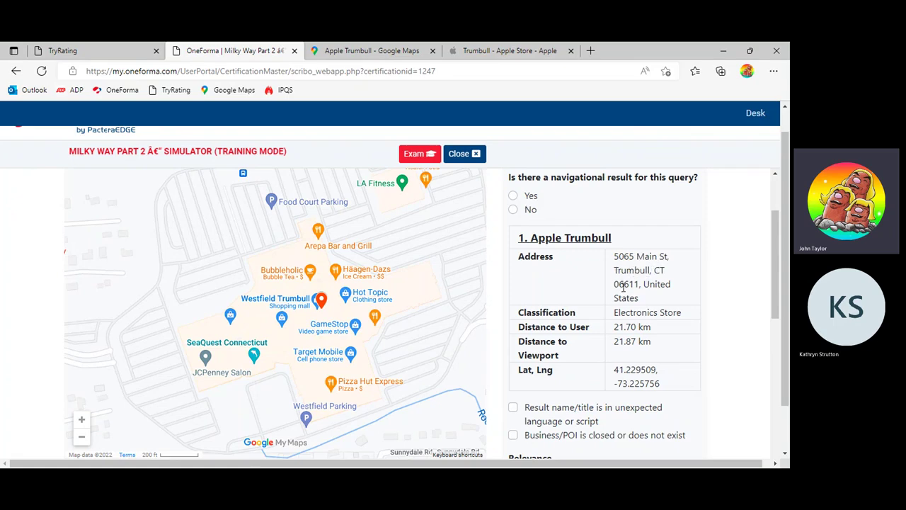
scroll(670, 290, down, 5)
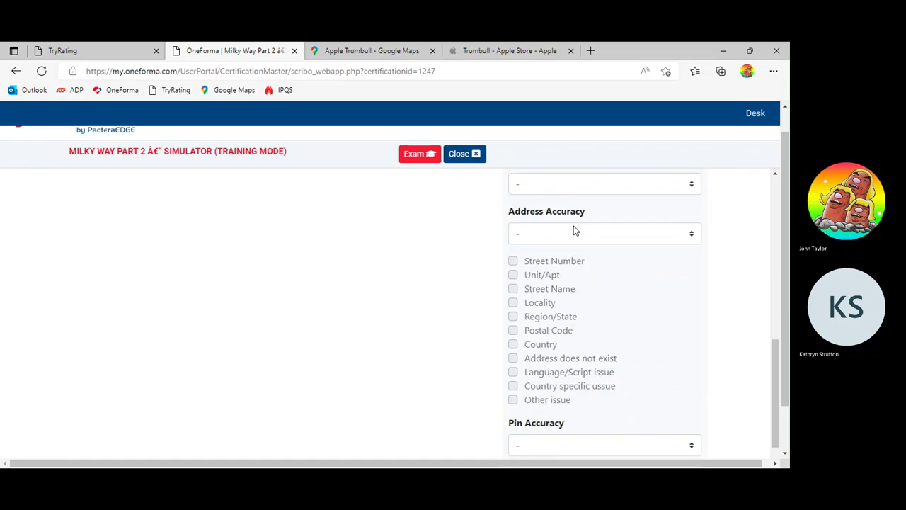
scroll(559, 230, up, 1)
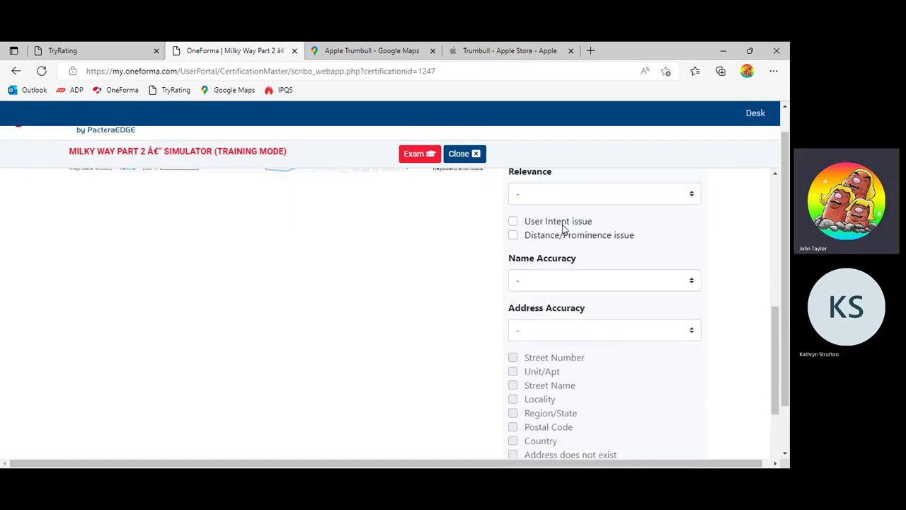
scroll(562, 227, down, 2)
click(565, 243)
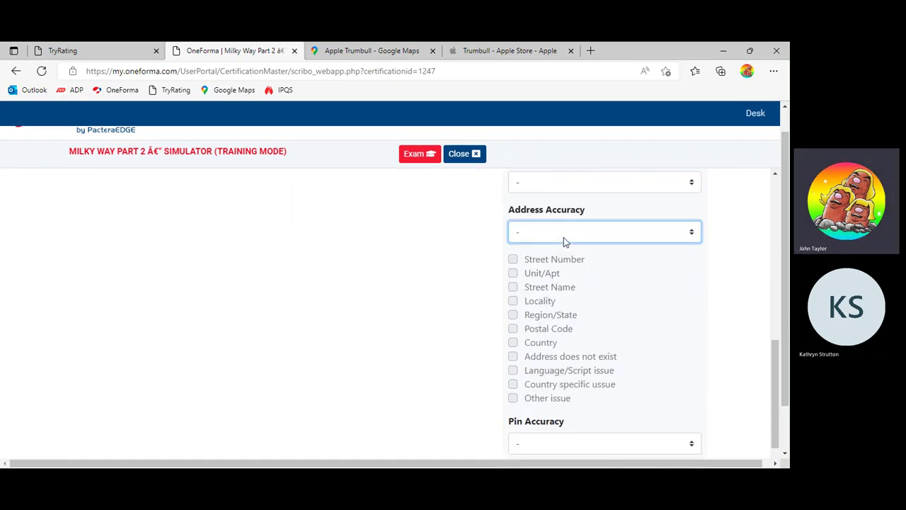
click(548, 269)
scroll(737, 283, up, 2)
click(749, 284)
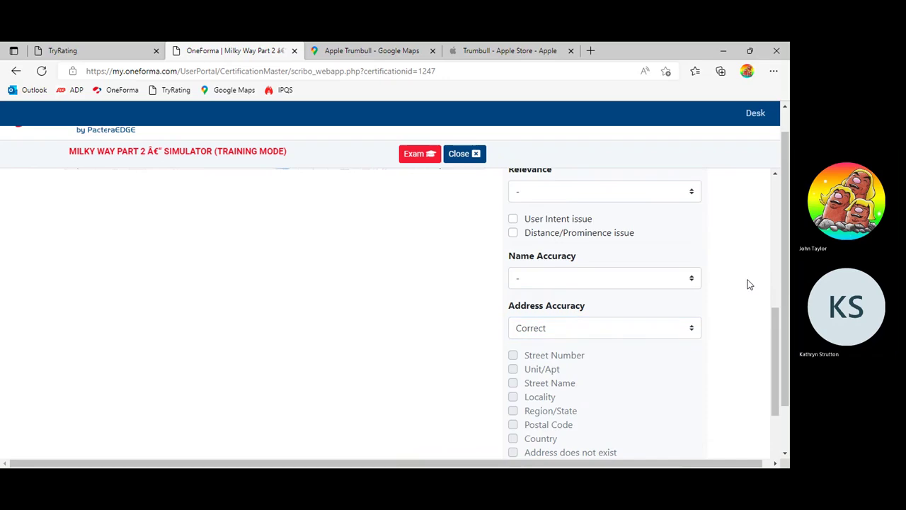
scroll(749, 284, down, 4)
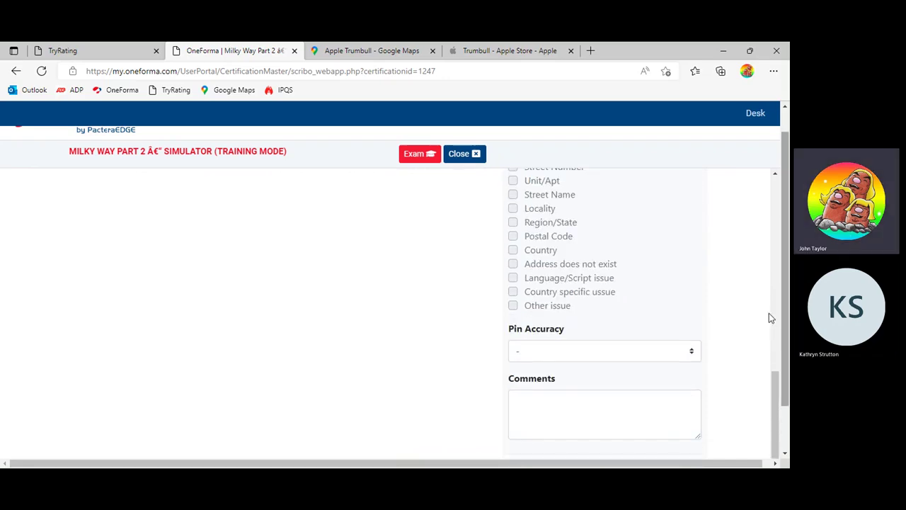
Step: Switch Google Maps to satellite view and pan over the Trumbull mall and its parking
click(390, 50)
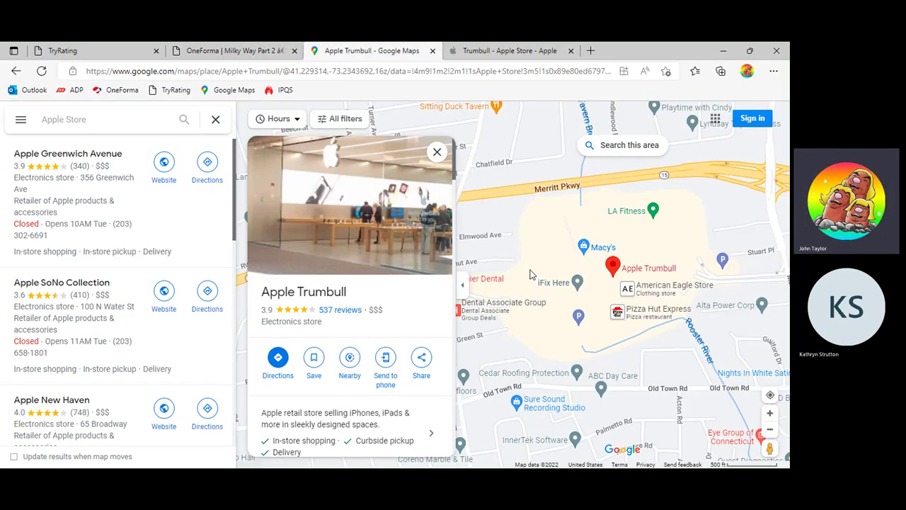
click(447, 159)
scroll(630, 273, up, 5)
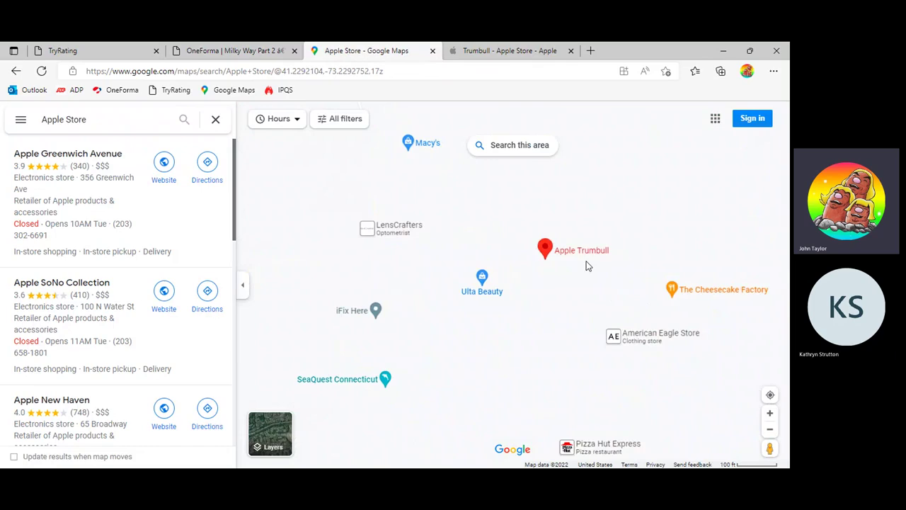
scroll(586, 265, up, 2)
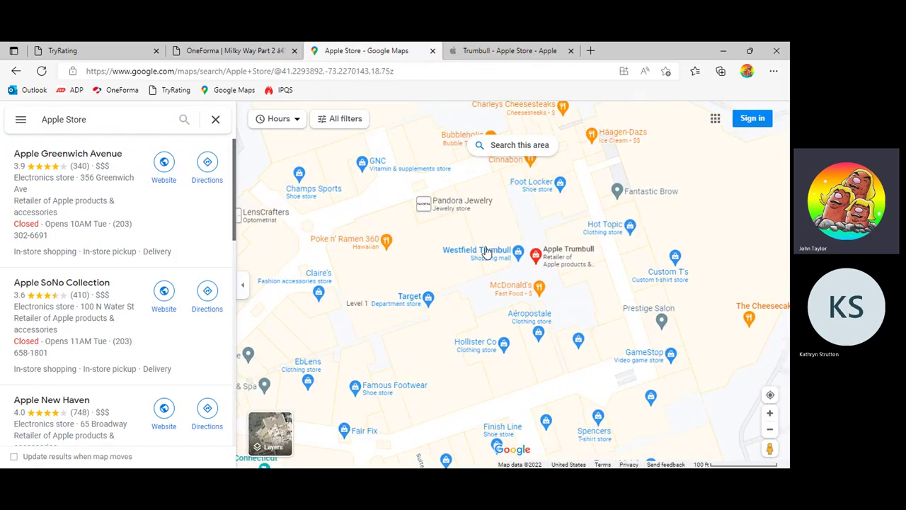
scroll(486, 251, down, 2)
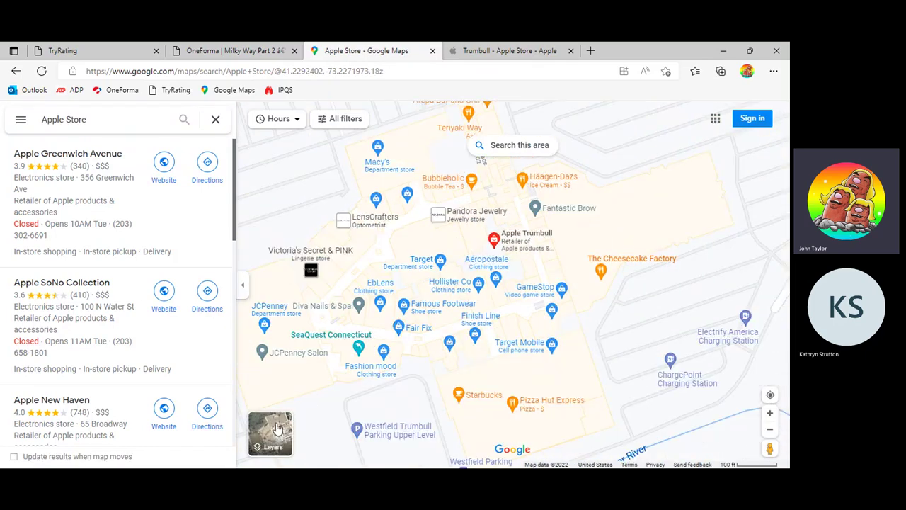
click(276, 428)
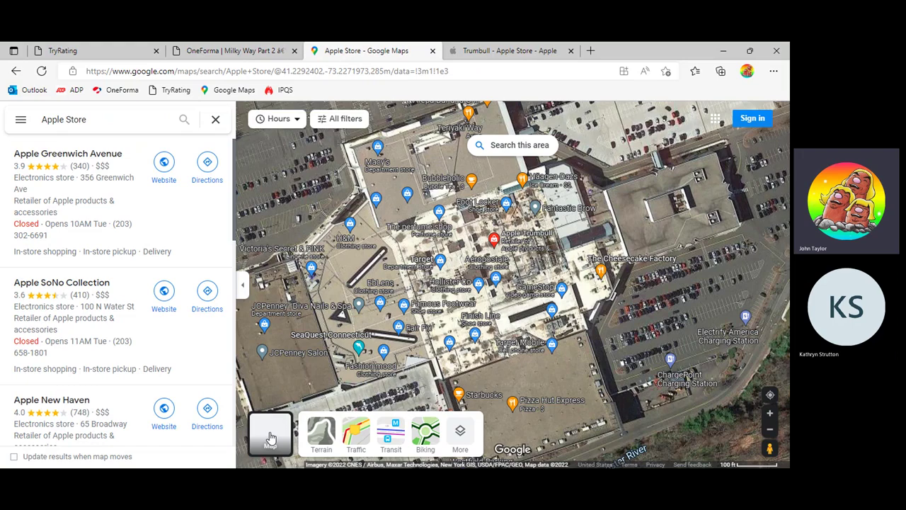
scroll(421, 251, down, 2)
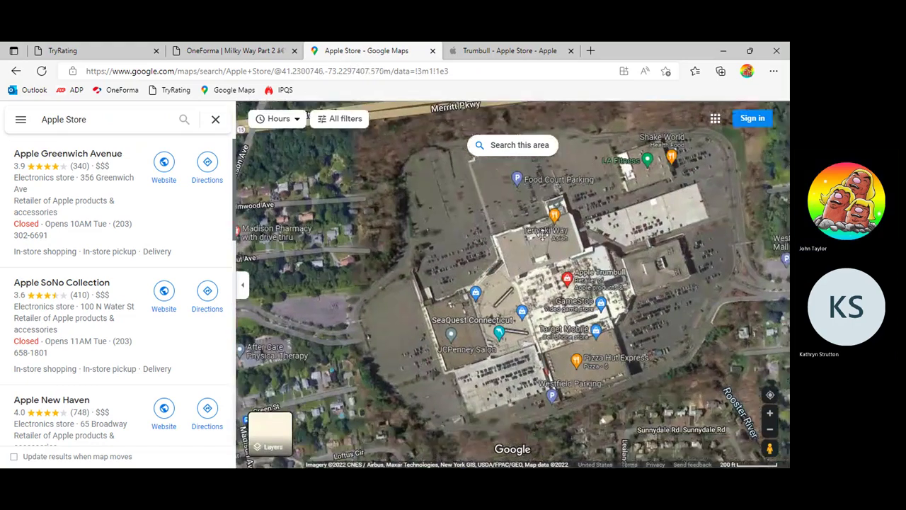
scroll(421, 251, up, 3)
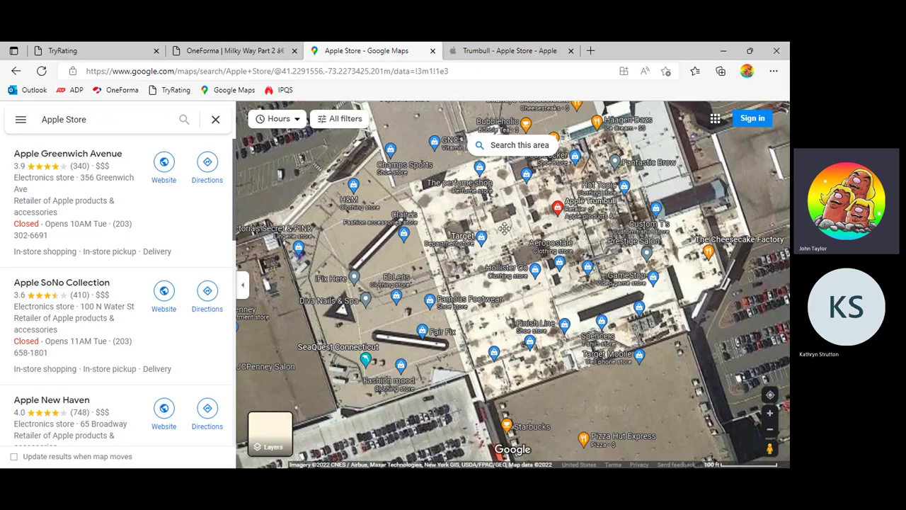
drag(337, 345, 649, 300)
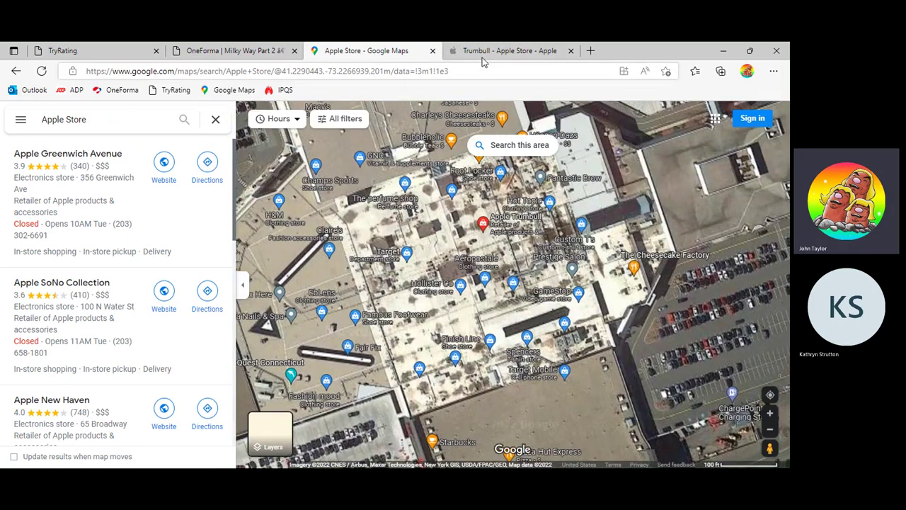
Step: Glance at the Apple store page, pan the satellite map again, then return to OneForma
click(489, 51)
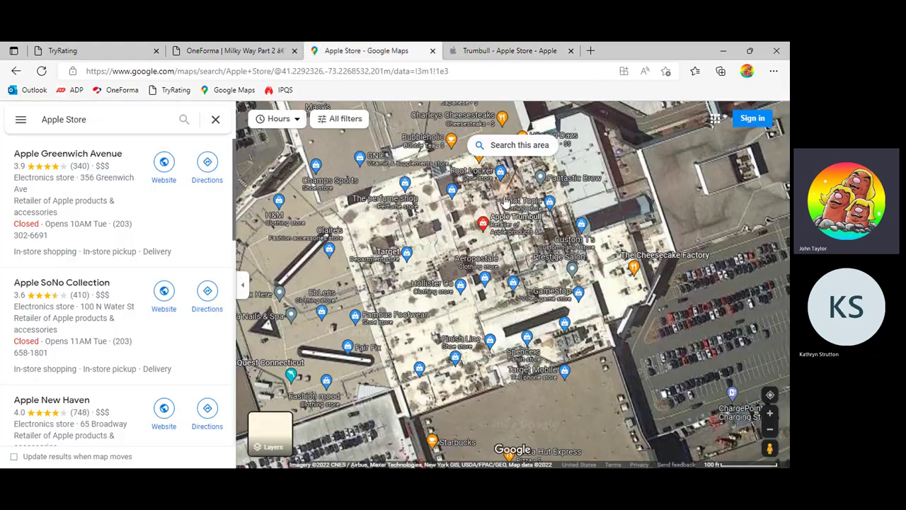
click(366, 51)
drag(480, 235, 515, 218)
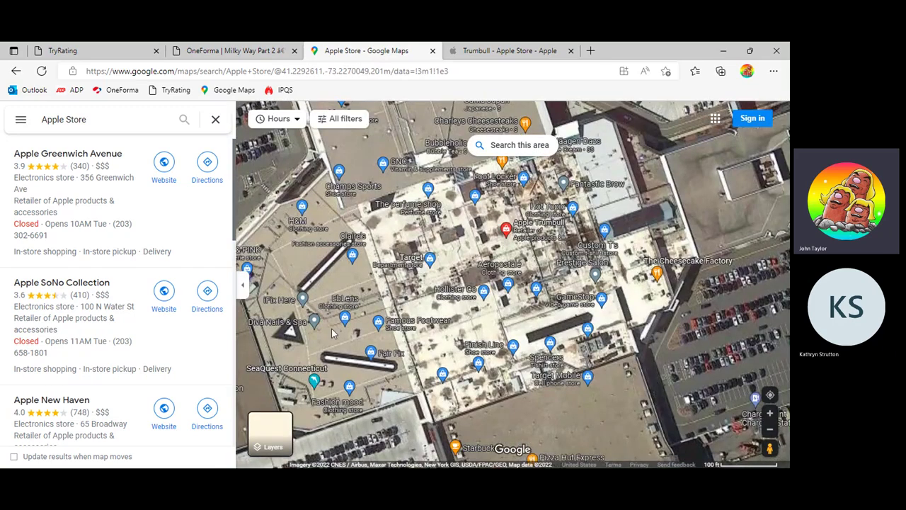
scroll(584, 232, down, 2)
scroll(529, 262, up, 2)
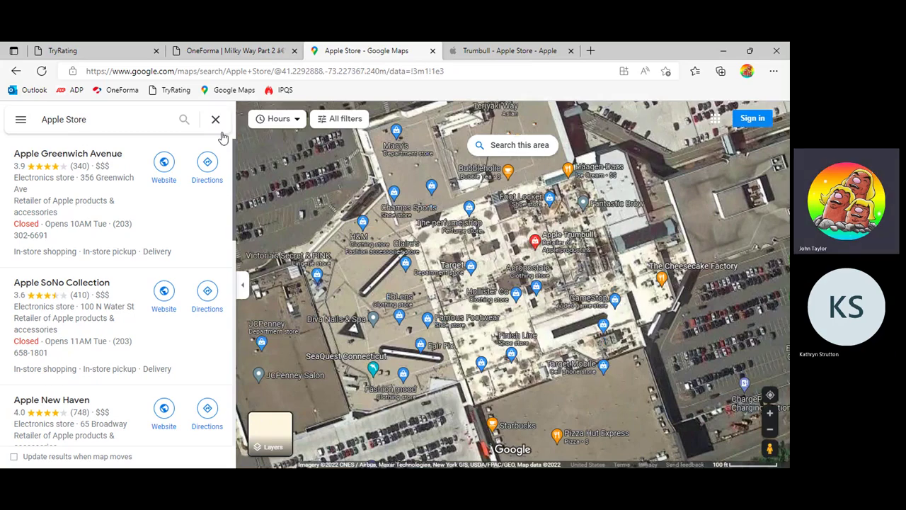
click(236, 51)
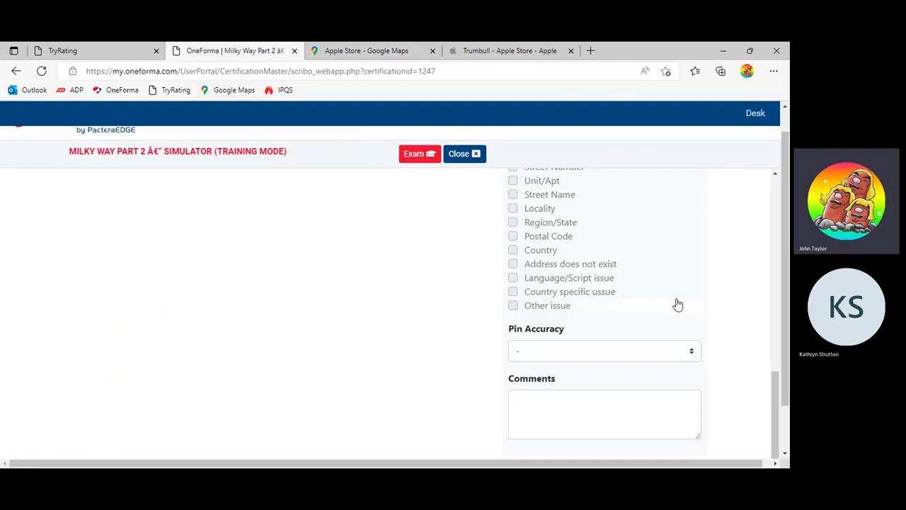
Step: Check the pin on the embedded map and rate Pin Accuracy as Perfect
scroll(708, 305, up, 10)
scroll(305, 362, down, 2)
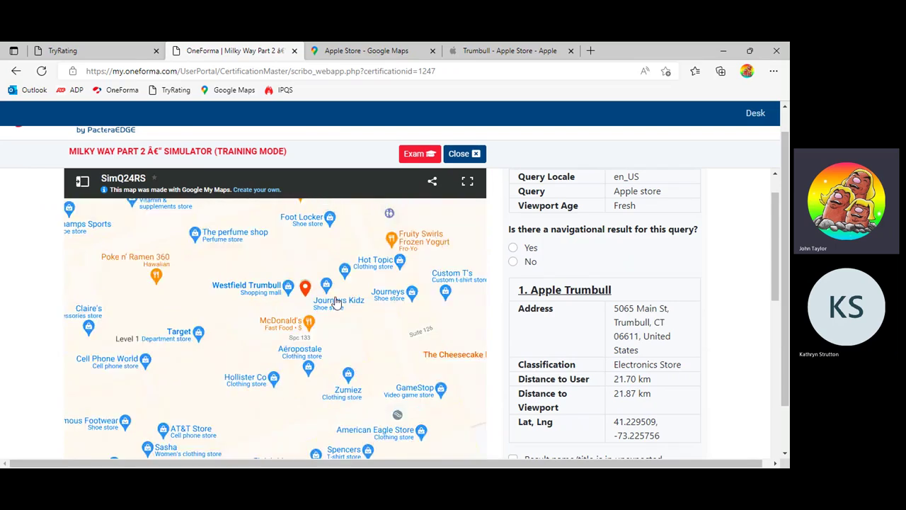
drag(305, 362, 326, 245)
scroll(318, 298, up, 3)
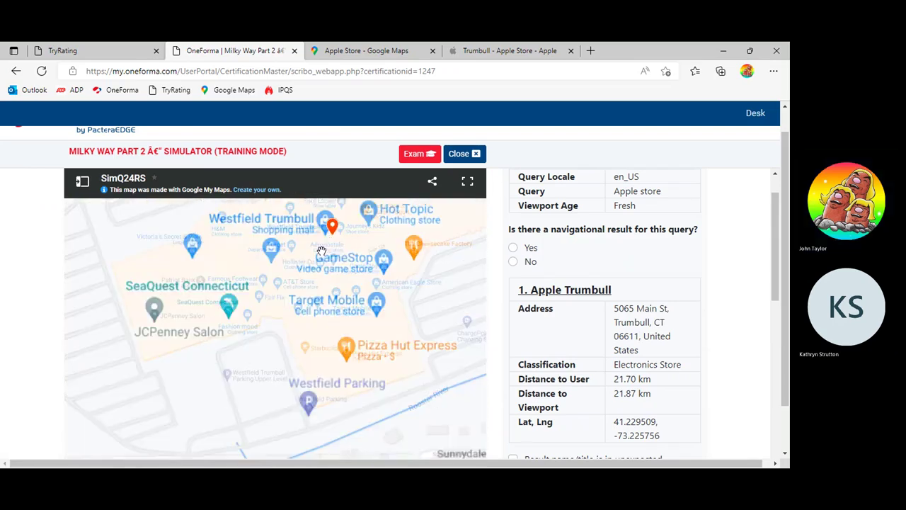
scroll(315, 306, down, 1)
scroll(734, 312, down, 10)
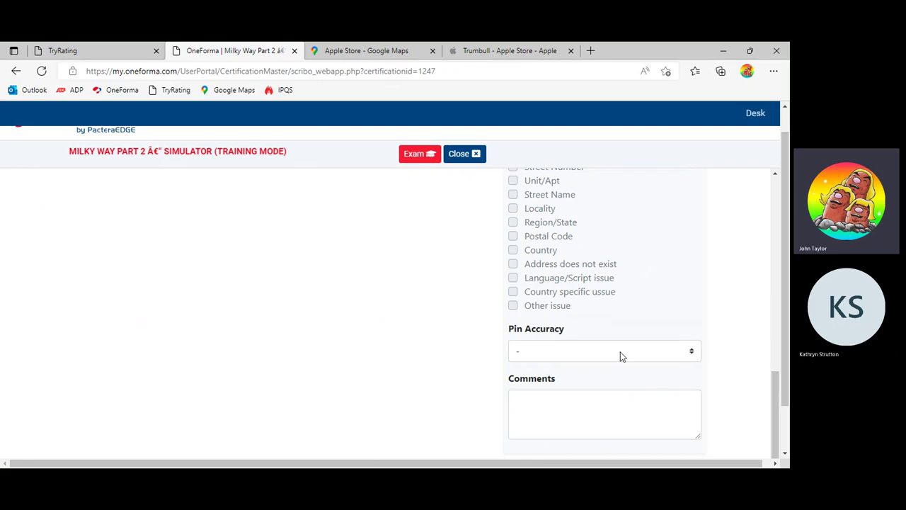
click(617, 356)
click(572, 388)
Step: Explore the mall, parking and Merritt Pkwy on the map, then bring up the Trumbull Apple Store page
scroll(755, 343, up, 10)
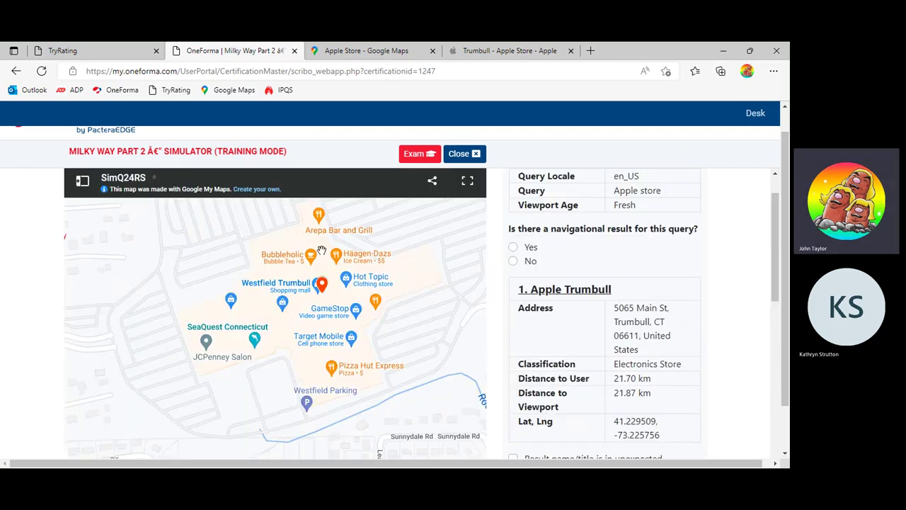
scroll(315, 290, up, 2)
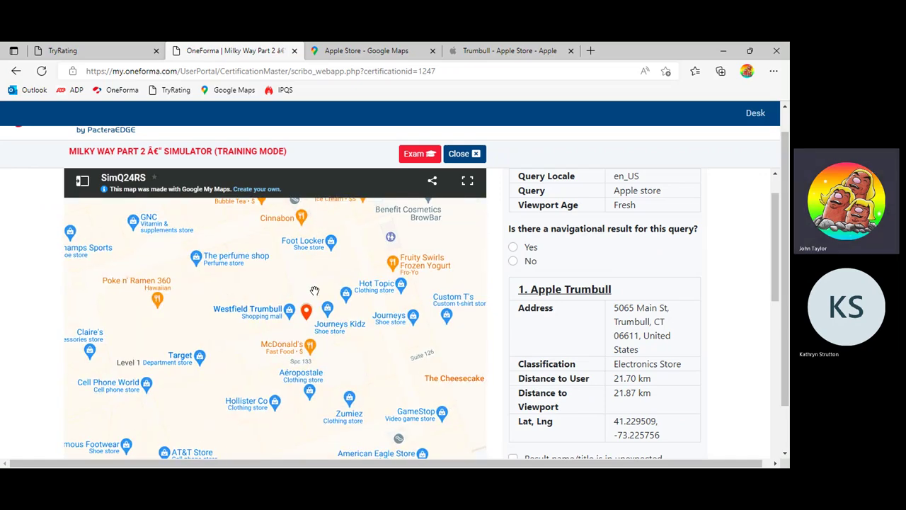
scroll(331, 267, down, 2)
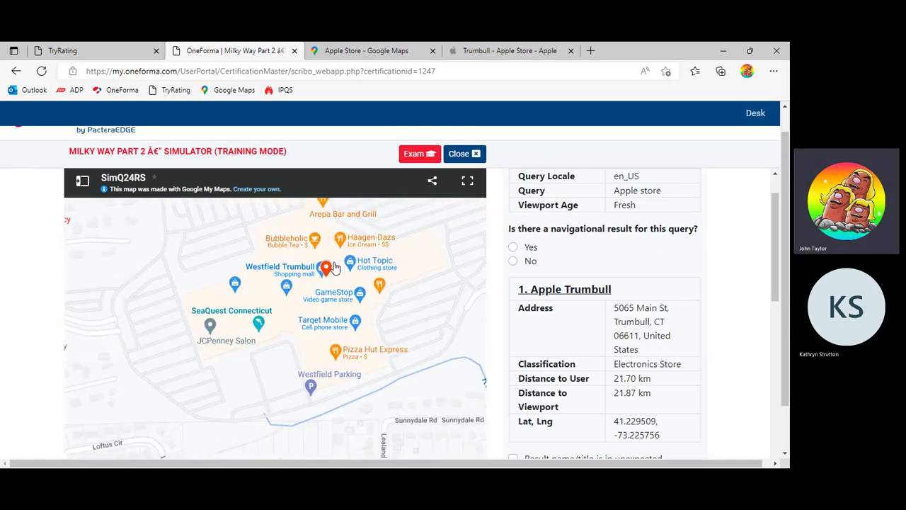
scroll(335, 267, down, 2)
scroll(335, 243, up, 2)
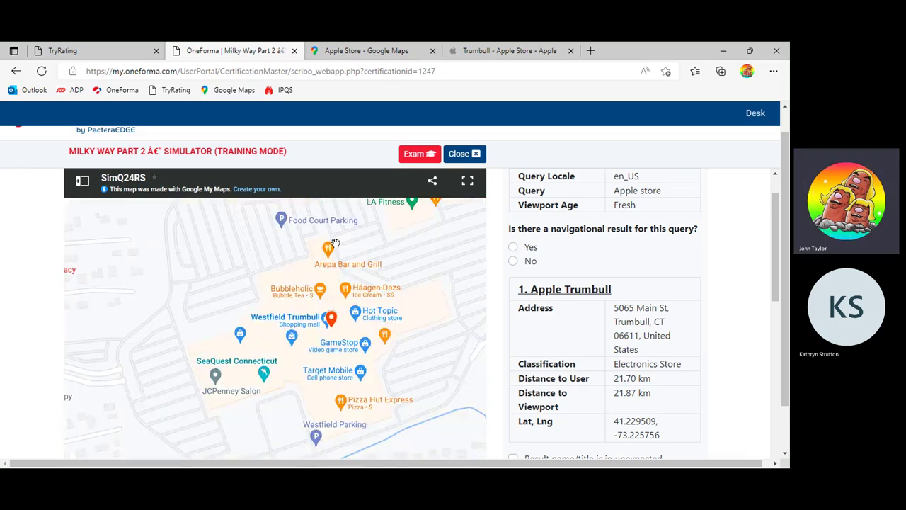
drag(250, 262, 247, 306)
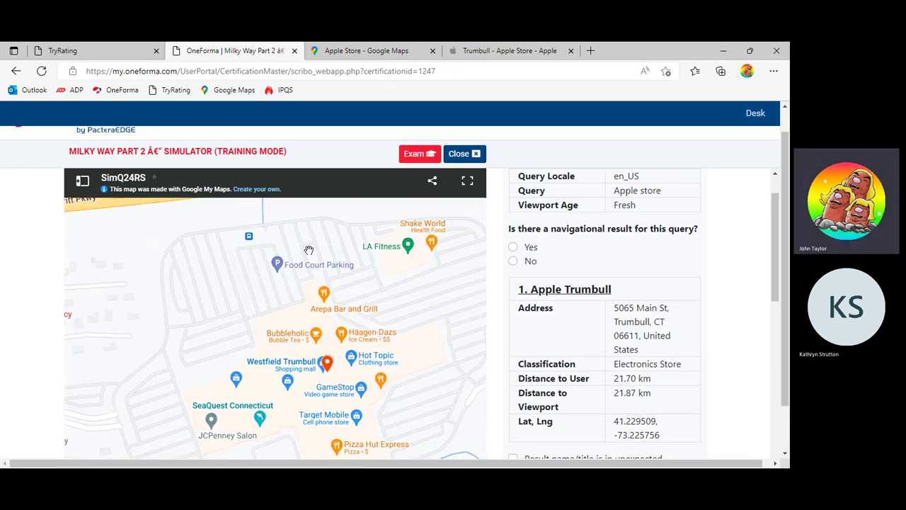
drag(308, 250, 336, 358)
scroll(324, 278, up, 4)
drag(323, 283, 332, 375)
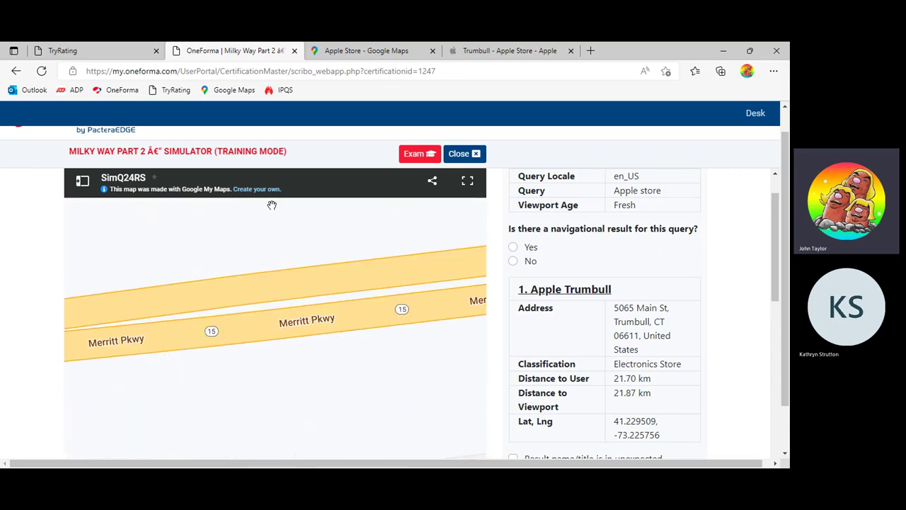
scroll(325, 305, down, 5)
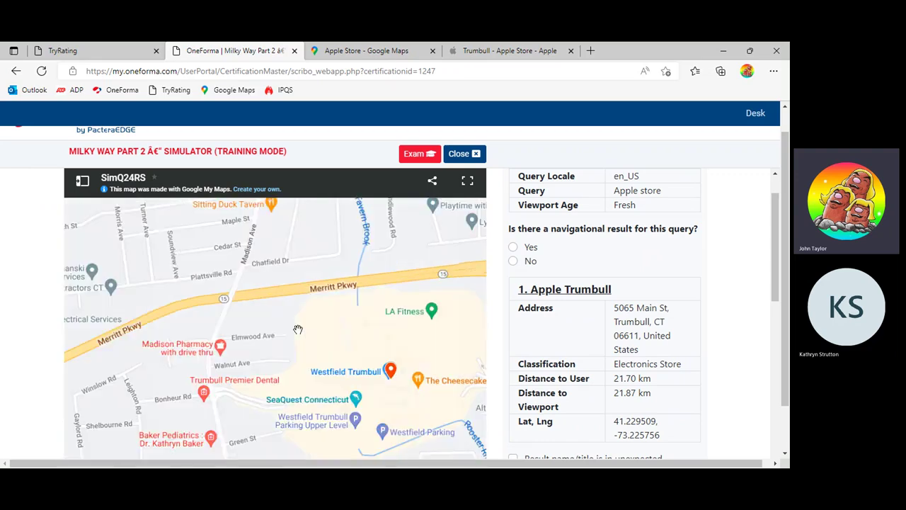
drag(297, 328, 251, 222)
scroll(251, 222, up, 2)
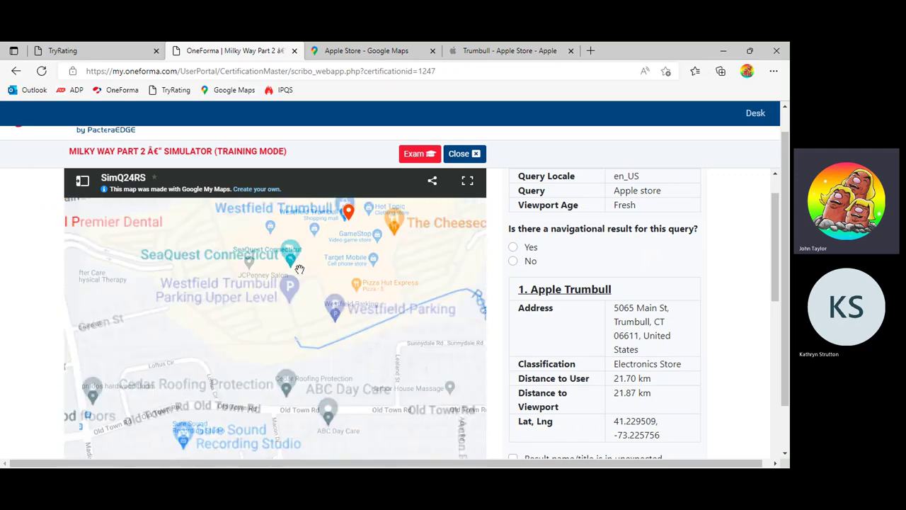
click(506, 48)
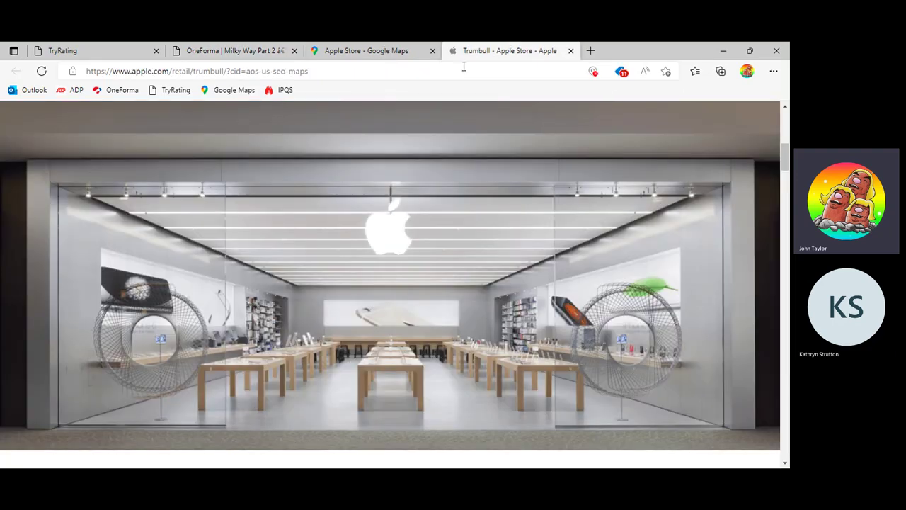
Step: Return to the mall satellite map and pan across the parking, western houses and JCPenney building
click(370, 52)
scroll(396, 258, down, 3)
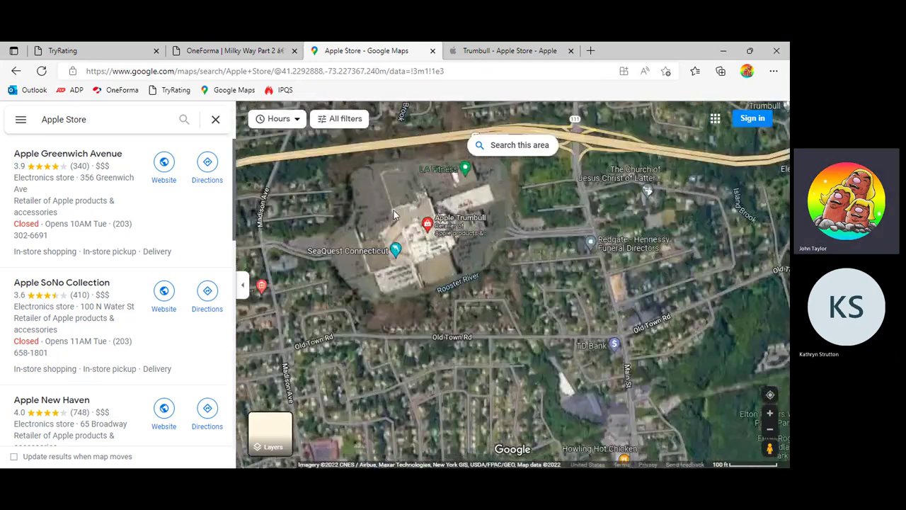
scroll(475, 228, up, 1)
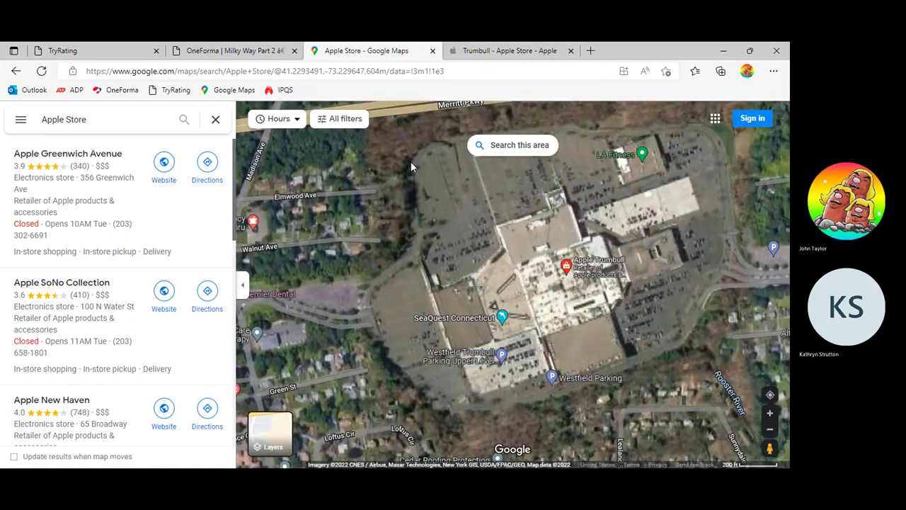
scroll(407, 177, up, 1)
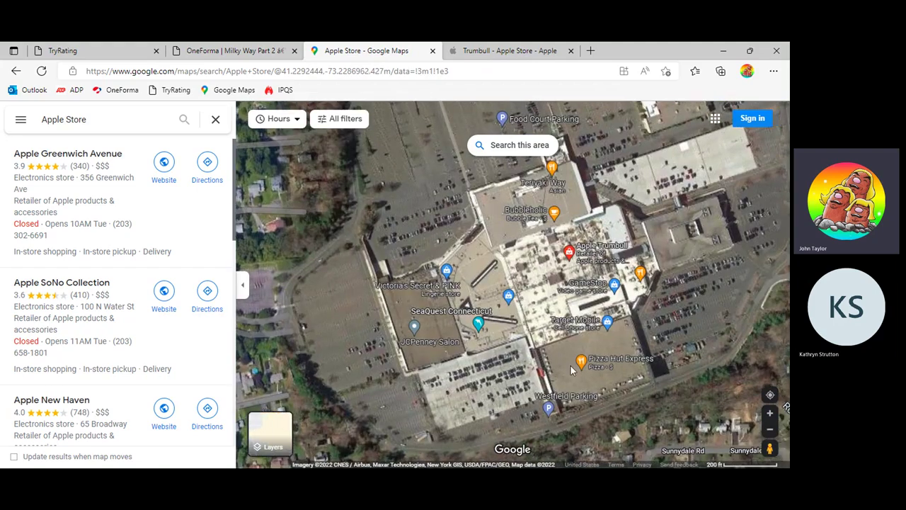
drag(297, 292, 202, 383)
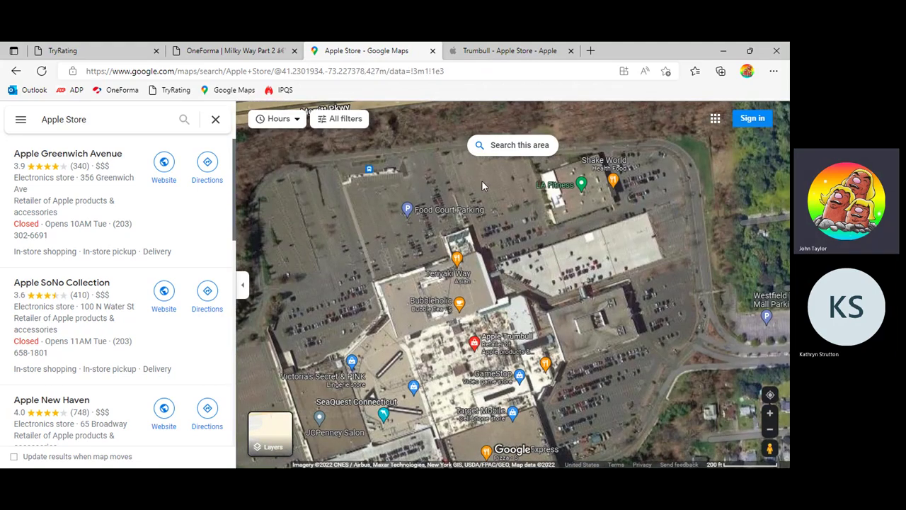
scroll(481, 180, up, 4)
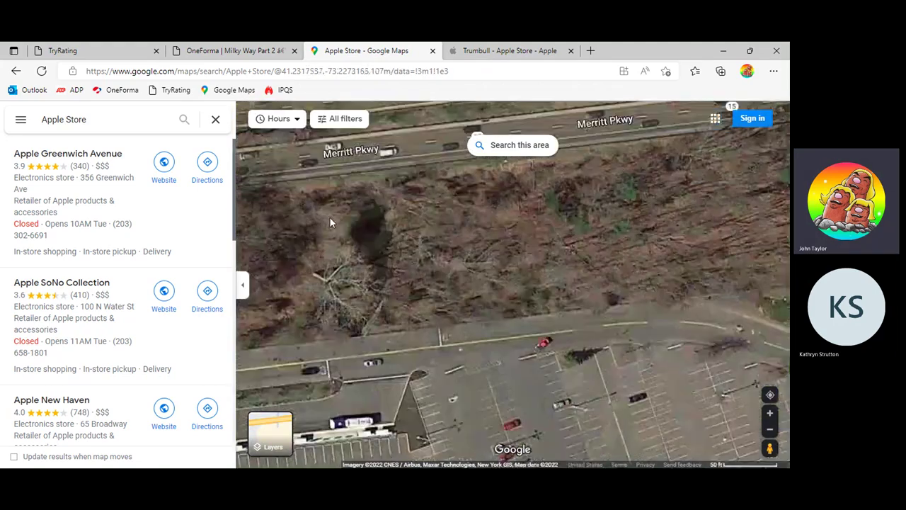
drag(453, 237, 602, 173)
drag(458, 270, 410, 164)
drag(583, 354, 506, 258)
Step: Pan the satellite view over the houses by building 33 toward Walnut Ave, then zoom out
scroll(505, 258, down, 2)
scroll(506, 263, up, 2)
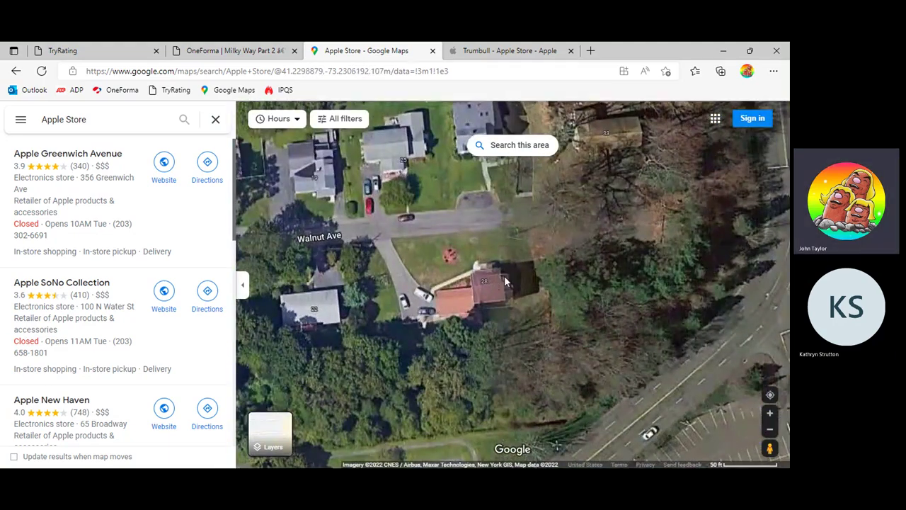
mouse_move(658, 220)
mouse_down()
mouse_move(573, 290)
mouse_move(487, 254)
mouse_up()
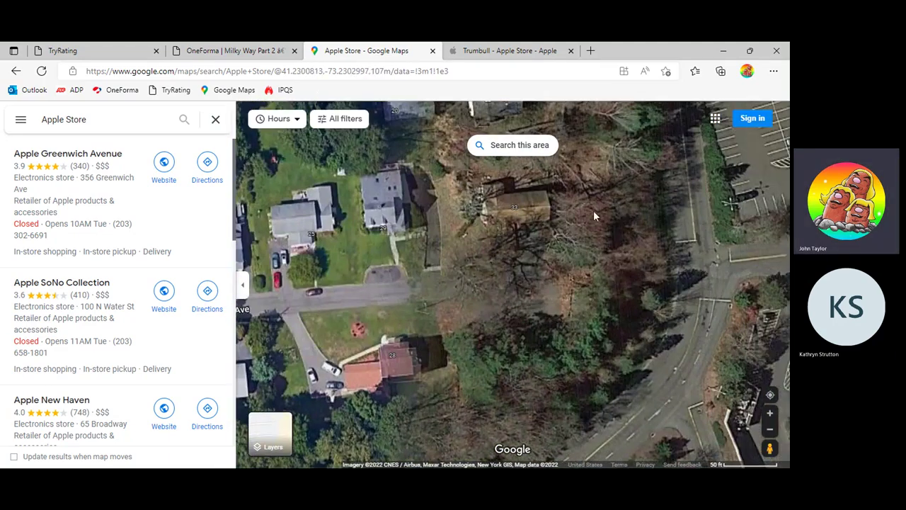
drag(593, 211, 532, 295)
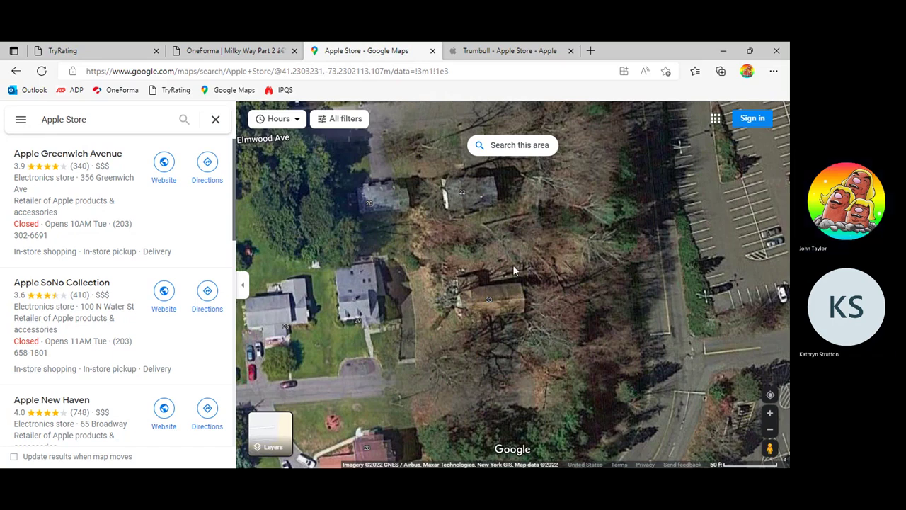
drag(469, 314, 537, 293)
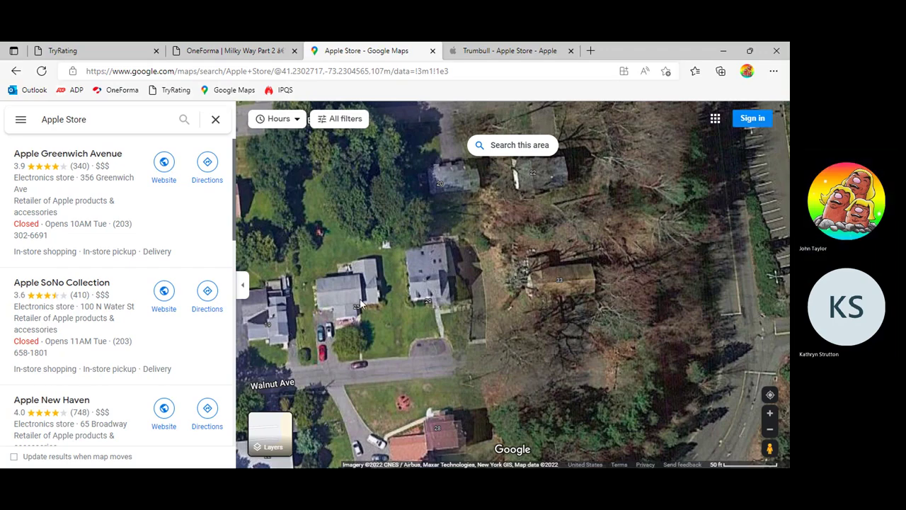
scroll(440, 266, down, 3)
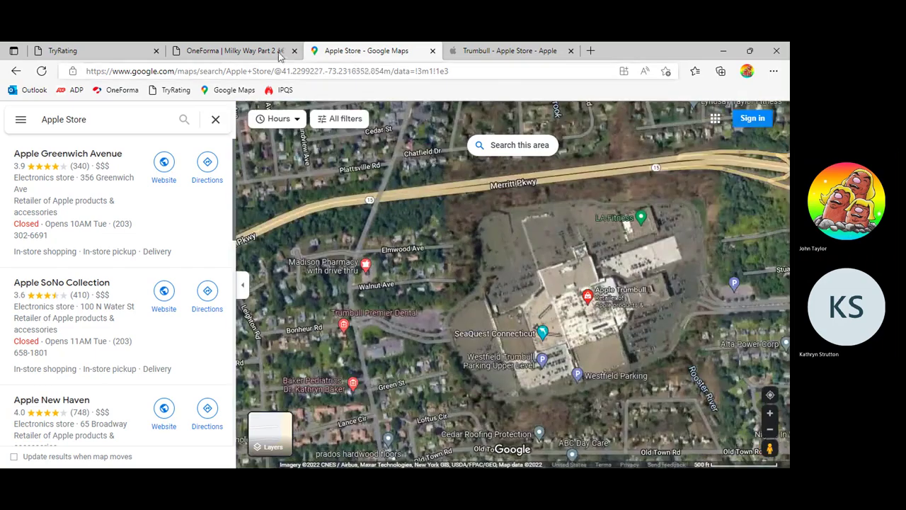
Step: Back in the Apple Trumbull task, scroll down to Pin Accuracy and Comments, then up to the query
click(280, 57)
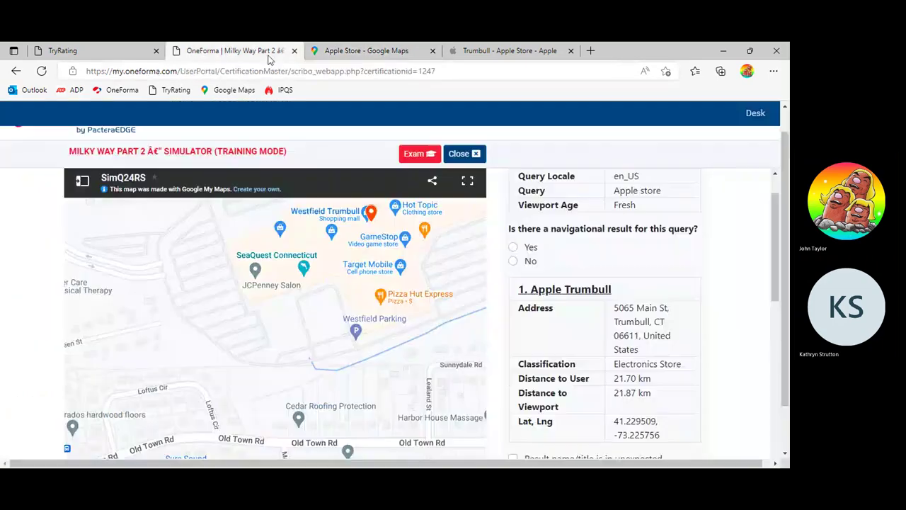
scroll(737, 356, down, 5)
scroll(734, 352, down, 2)
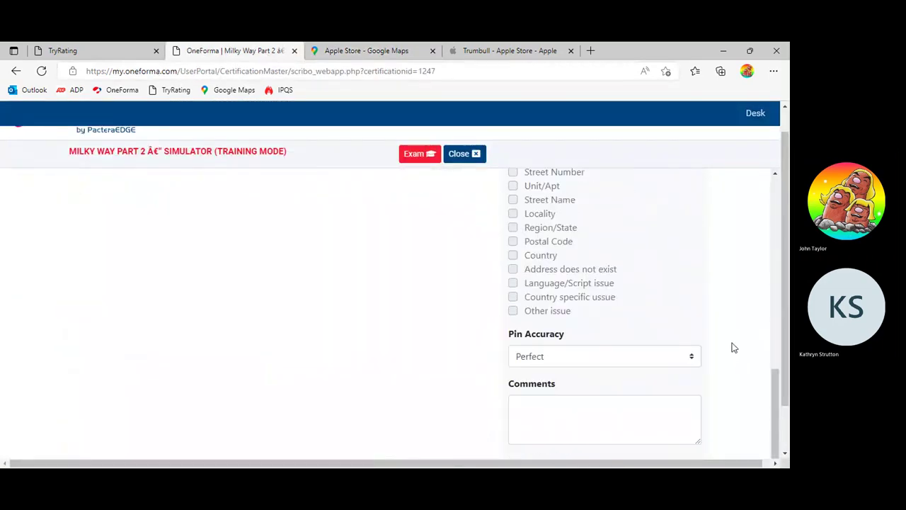
scroll(606, 360, up, 3)
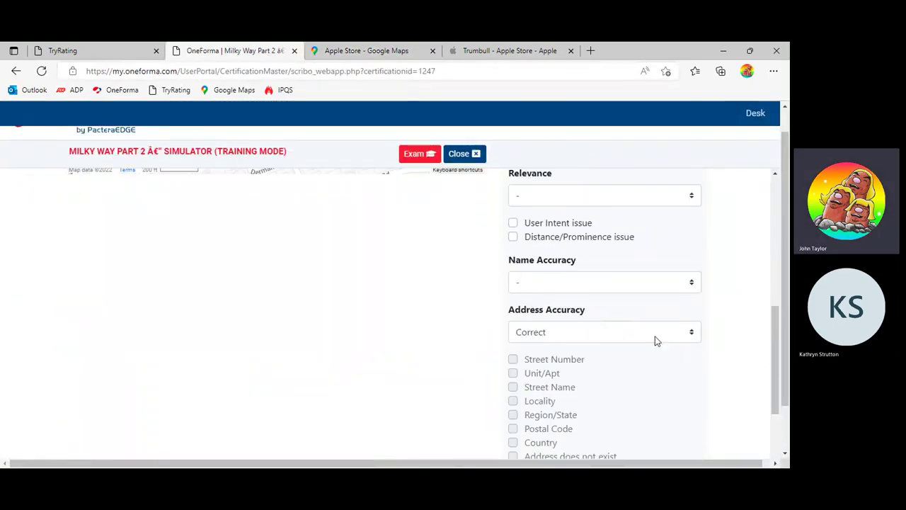
scroll(651, 339, up, 1)
scroll(677, 328, up, 3)
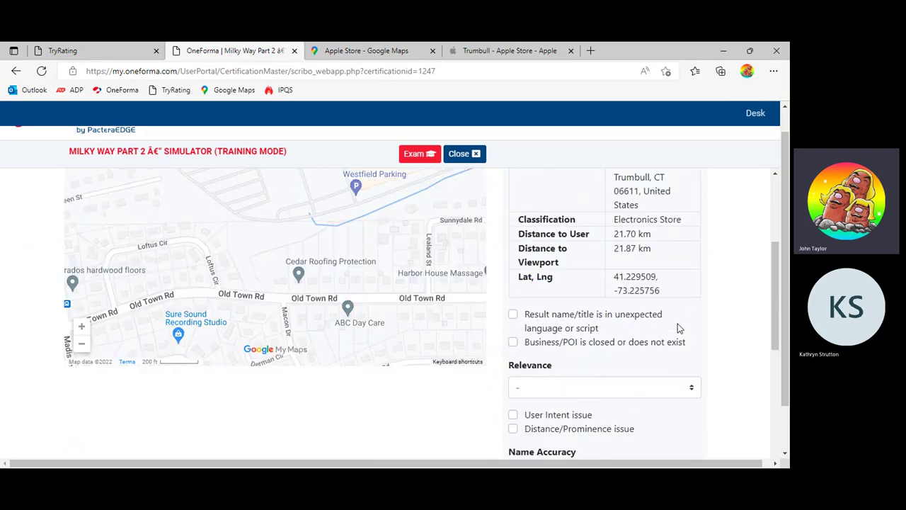
scroll(597, 368, up, 2)
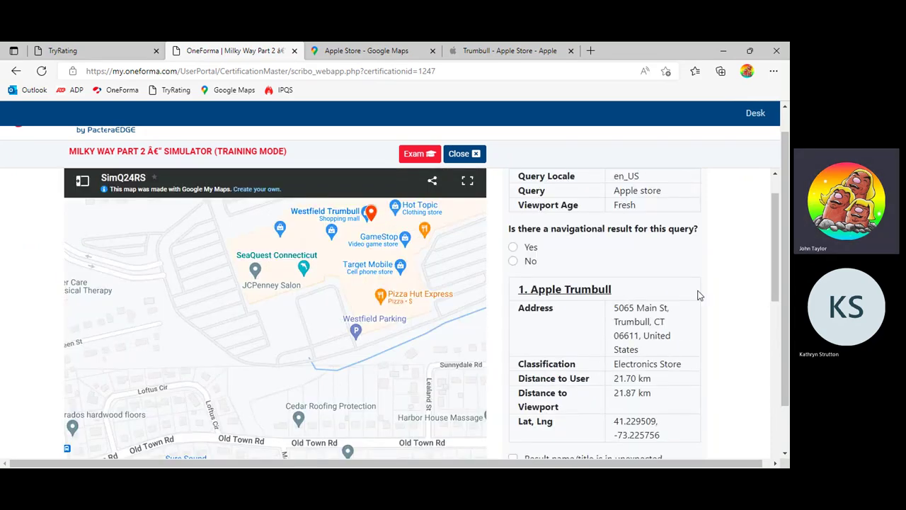
Step: Check the store name heading on the Apple Trumbull store page, then return to OneForma
click(497, 51)
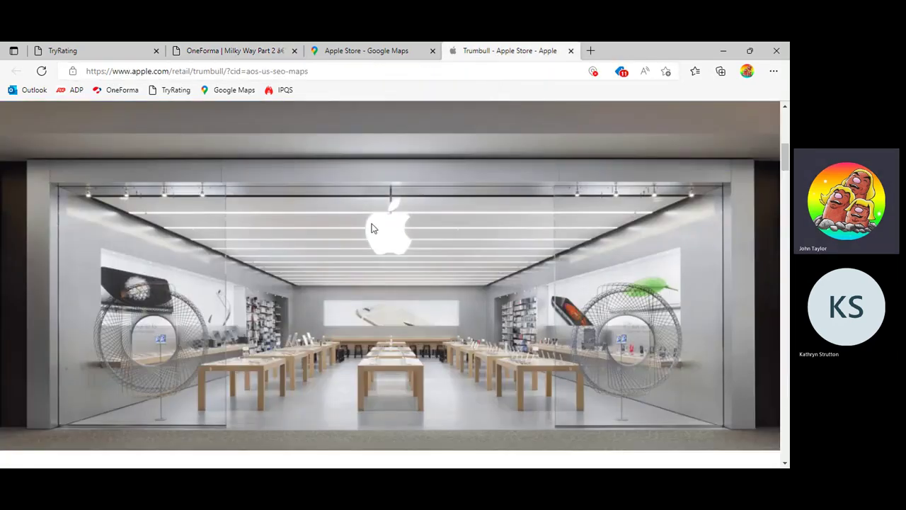
scroll(458, 242, up, 5)
drag(494, 250, 316, 247)
click(316, 248)
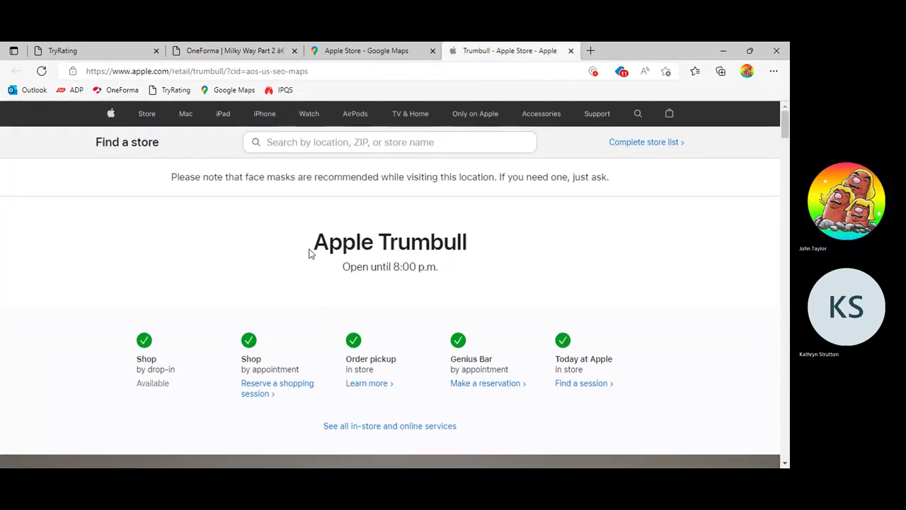
drag(313, 247, 375, 248)
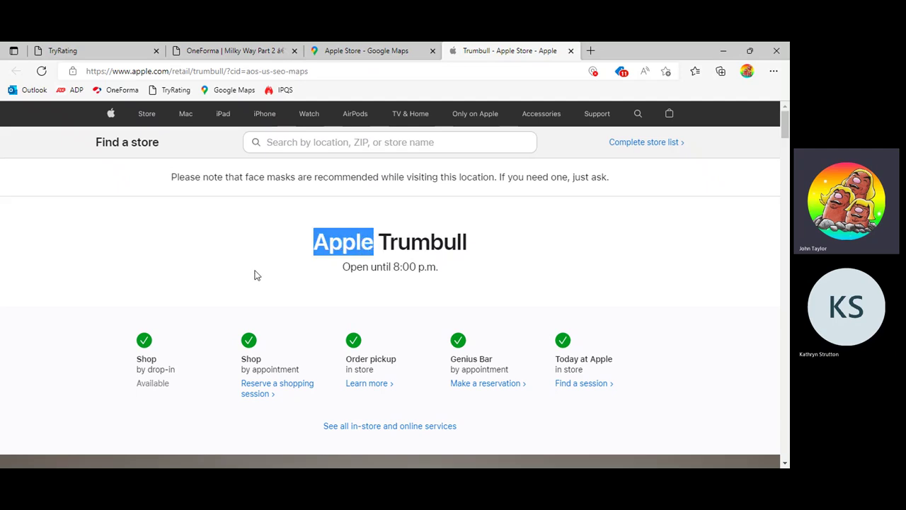
click(304, 229)
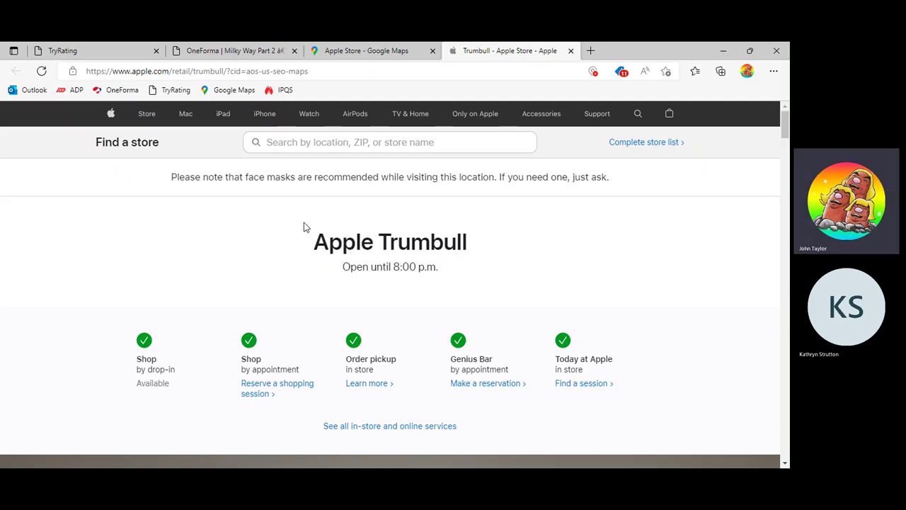
drag(320, 255, 318, 259)
click(318, 259)
click(233, 50)
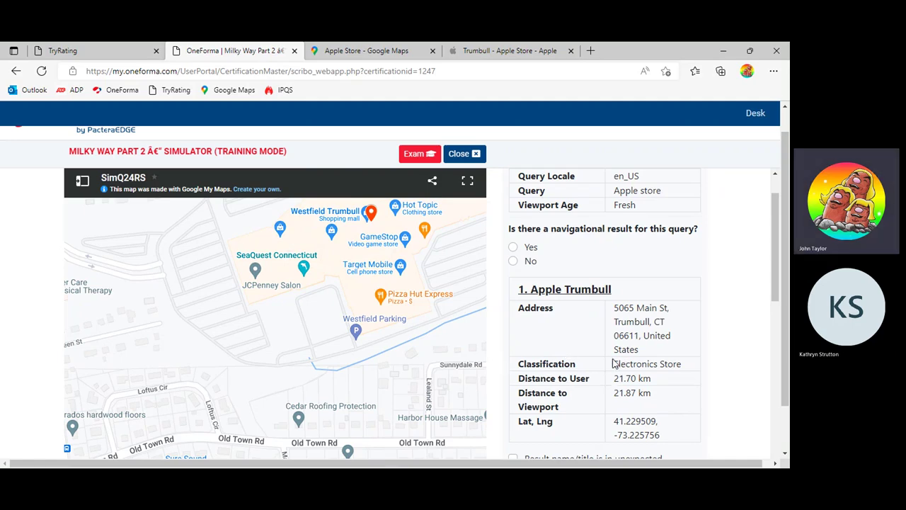
Step: Check the Electronics Store classification, then choose Correct for the Apple Trumbull result's Name Accuracy
drag(613, 364, 717, 366)
click(716, 368)
scroll(591, 324, down, 2)
scroll(609, 318, down, 5)
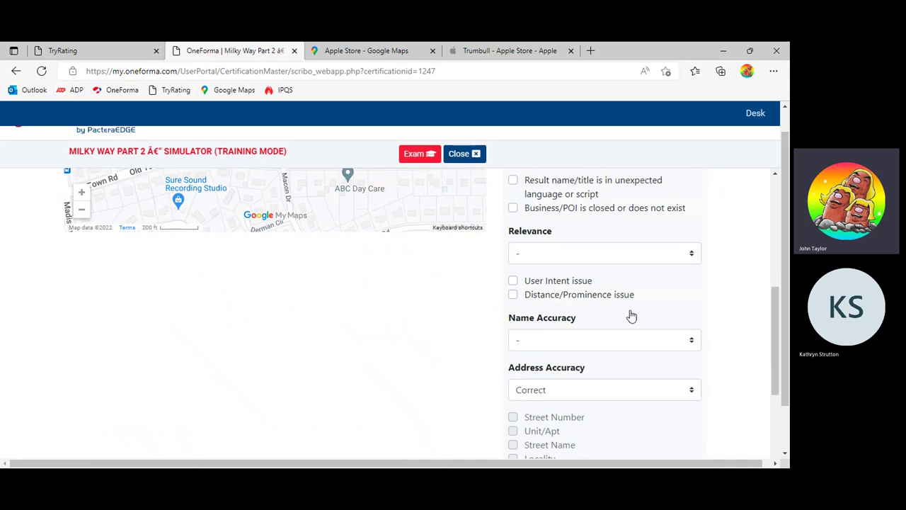
click(542, 332)
click(542, 368)
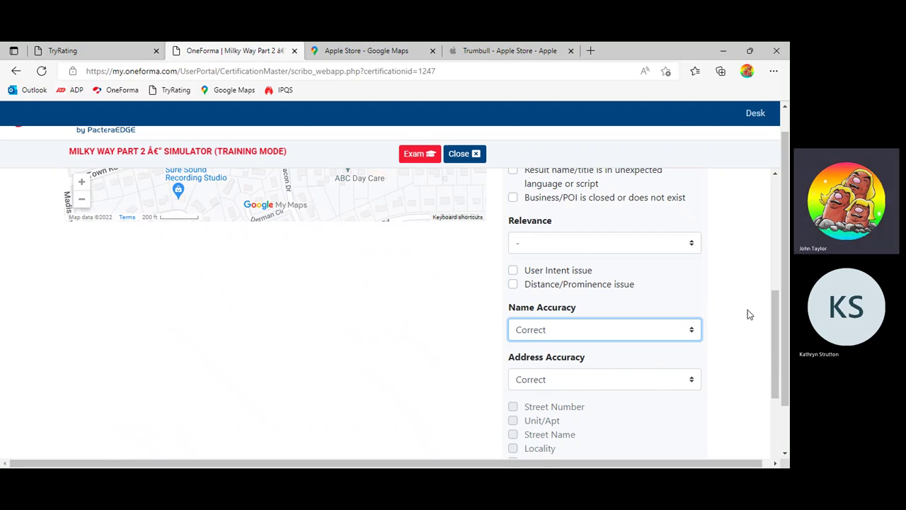
scroll(747, 315, up, 3)
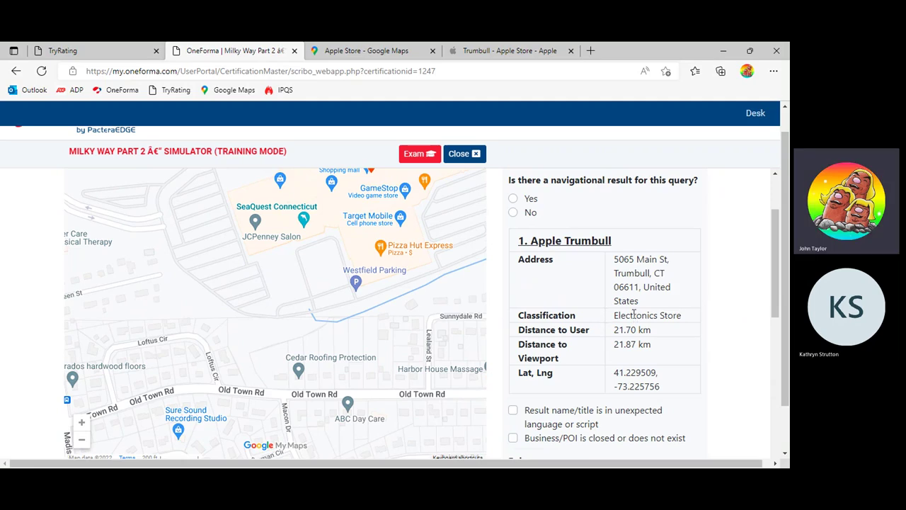
drag(613, 317, 703, 325)
click(703, 325)
Step: Zoom the embedded map out and pan toward East Norwalk and the Maritime Aquarium
scroll(707, 291, down, 2)
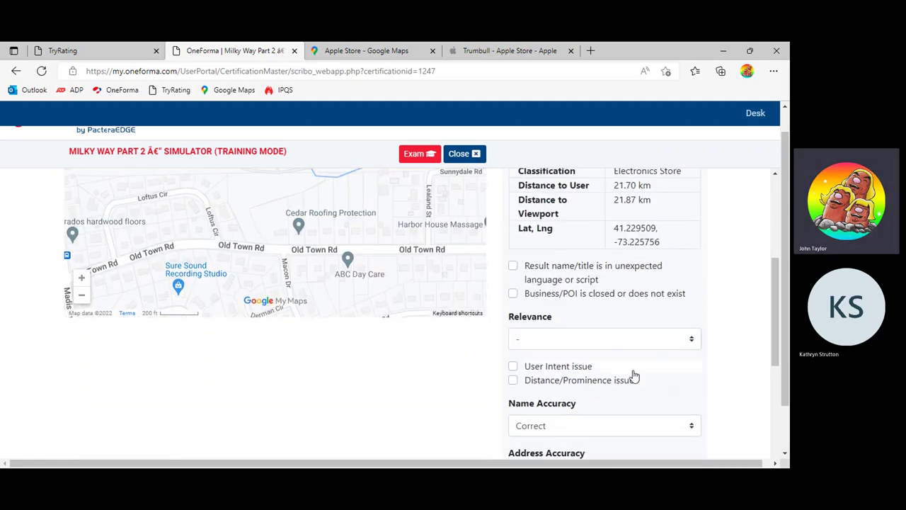
scroll(711, 351, up, 3)
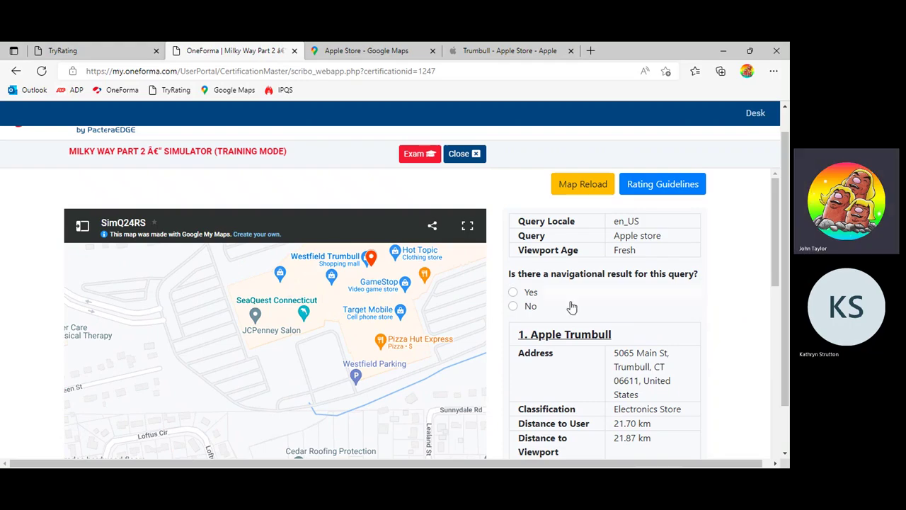
scroll(315, 290, down, 1)
scroll(320, 296, down, 5)
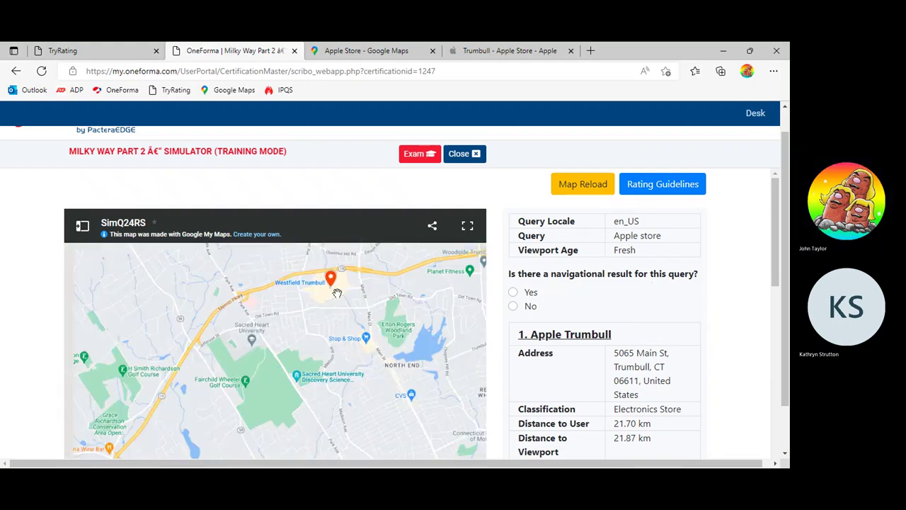
scroll(341, 288, down, 2)
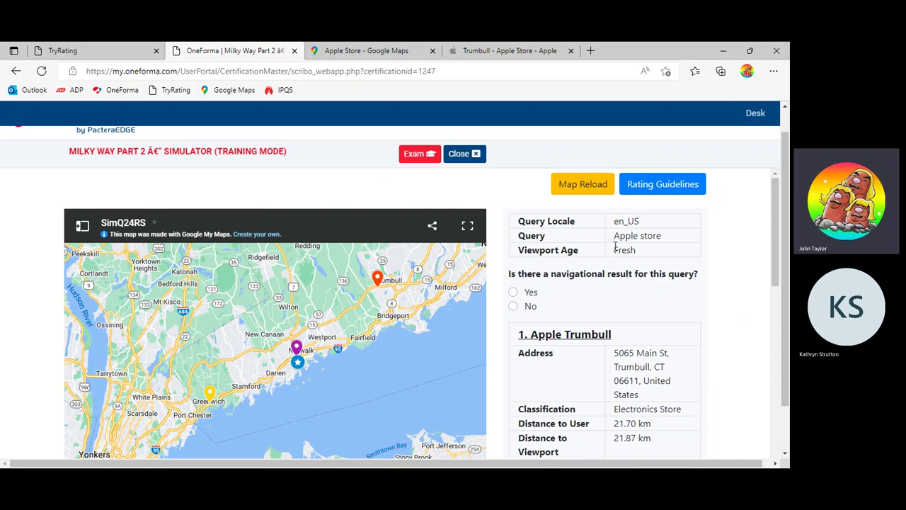
drag(613, 250, 688, 255)
click(686, 254)
scroll(297, 361, up, 6)
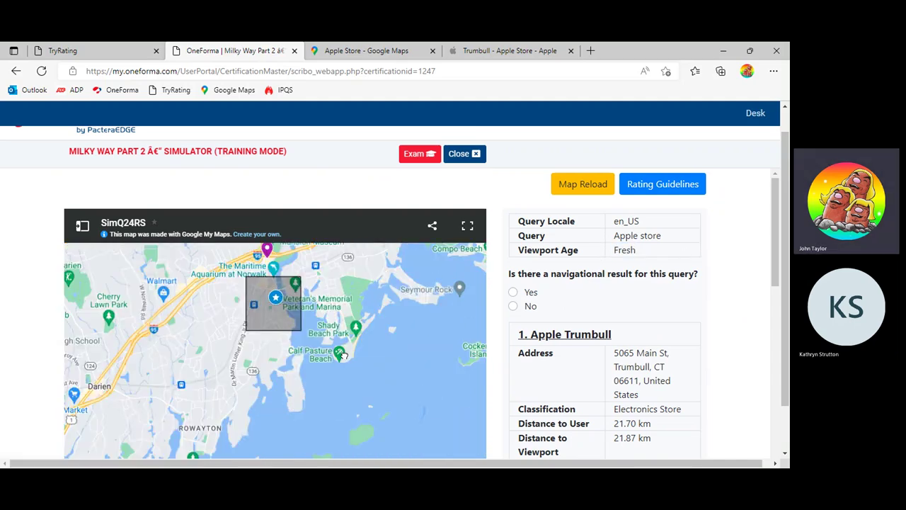
drag(317, 316, 339, 362)
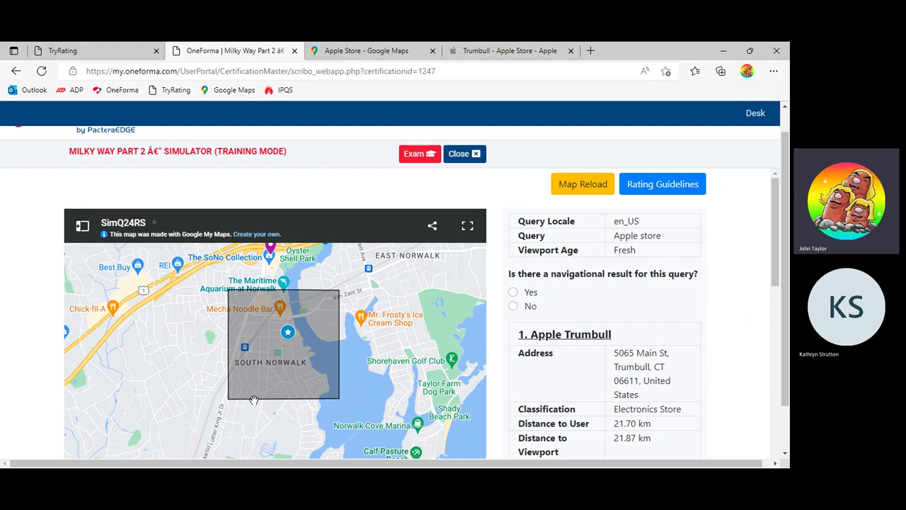
scroll(271, 340, up, 1)
drag(287, 256, 283, 332)
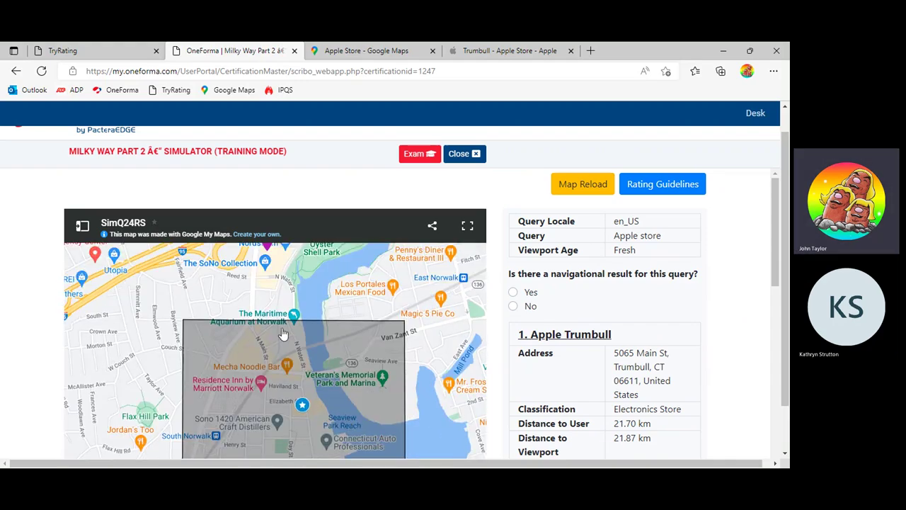
Step: Center the map on the South Norwalk viewport and view the Apple SoNo Collection pin details
scroll(293, 319, up, 1)
scroll(294, 319, down, 1)
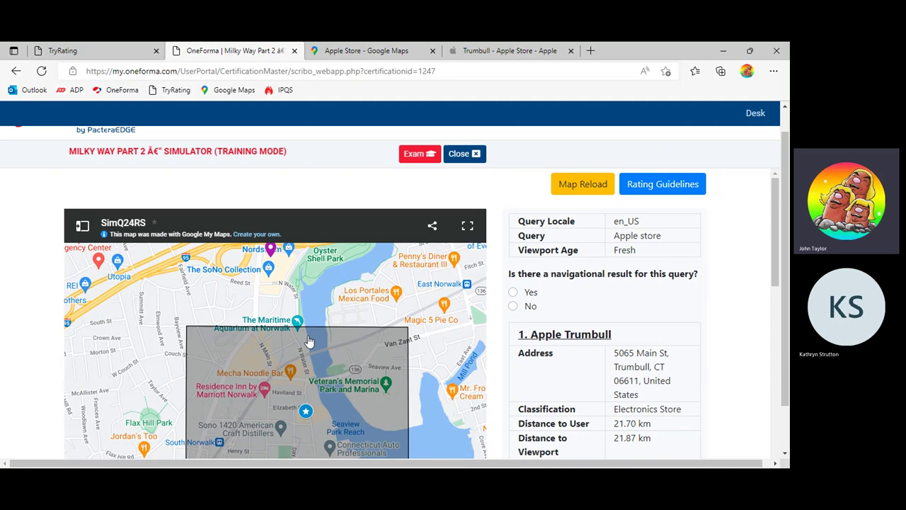
drag(309, 342, 348, 297)
scroll(339, 252, down, 2)
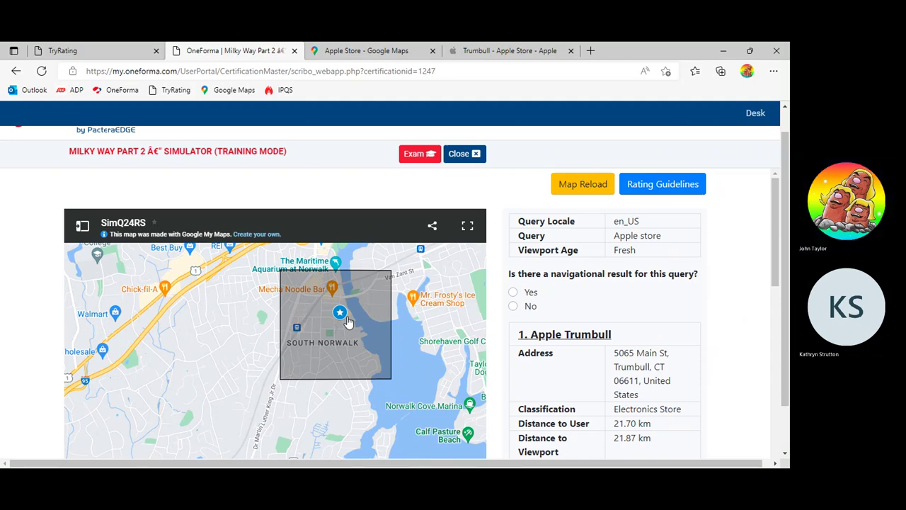
drag(376, 308, 374, 377)
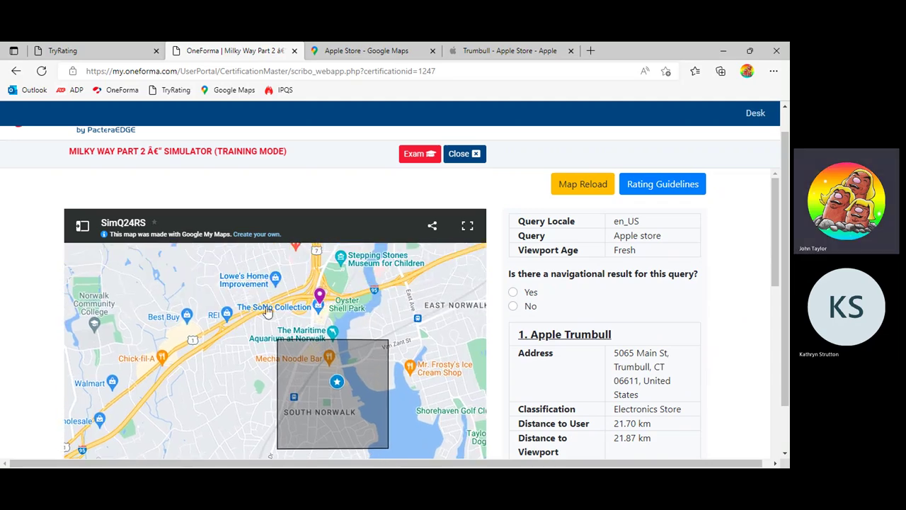
scroll(314, 319, up, 2)
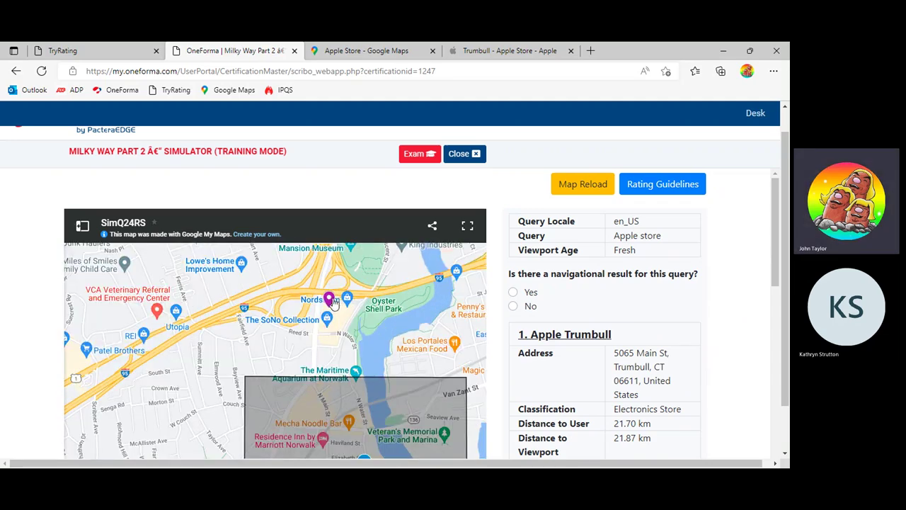
click(327, 298)
click(77, 222)
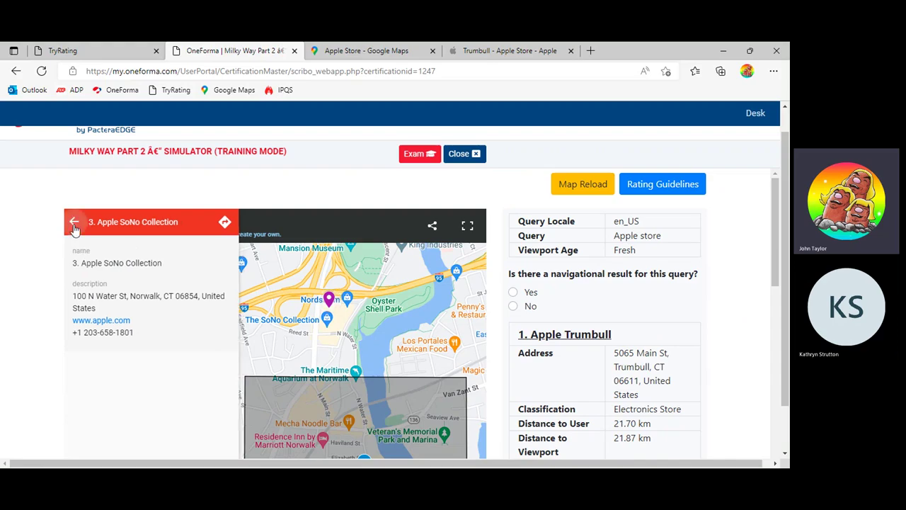
Step: Switch the Google Maps Apple Store search to map view and zoom out regionally
click(380, 55)
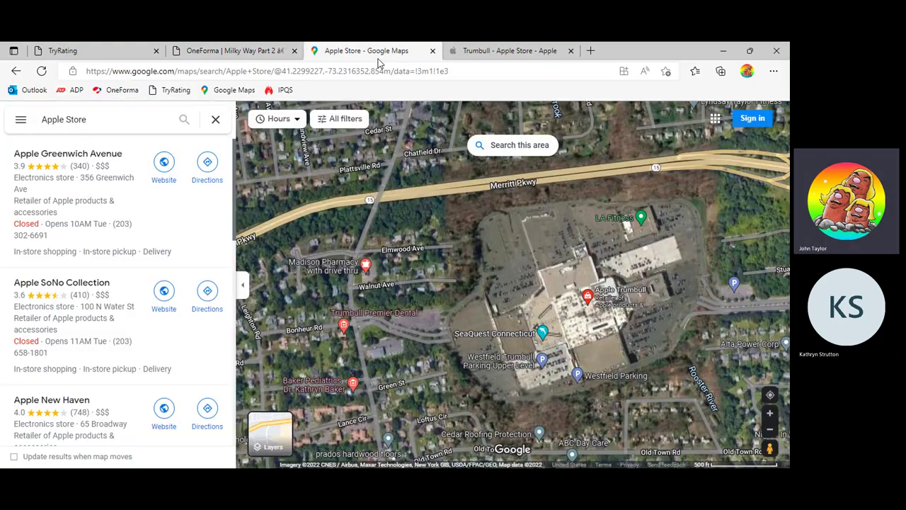
click(269, 432)
scroll(481, 315, down, 3)
scroll(488, 315, down, 5)
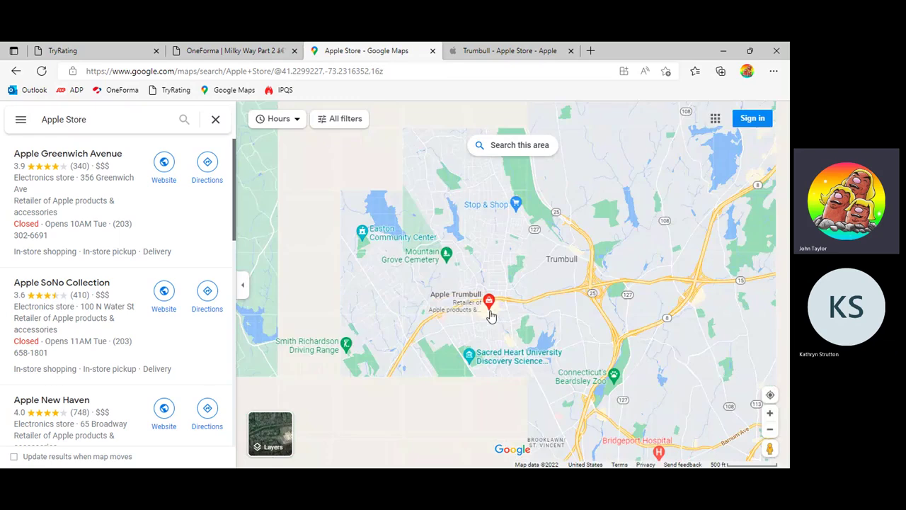
scroll(495, 283, down, 3)
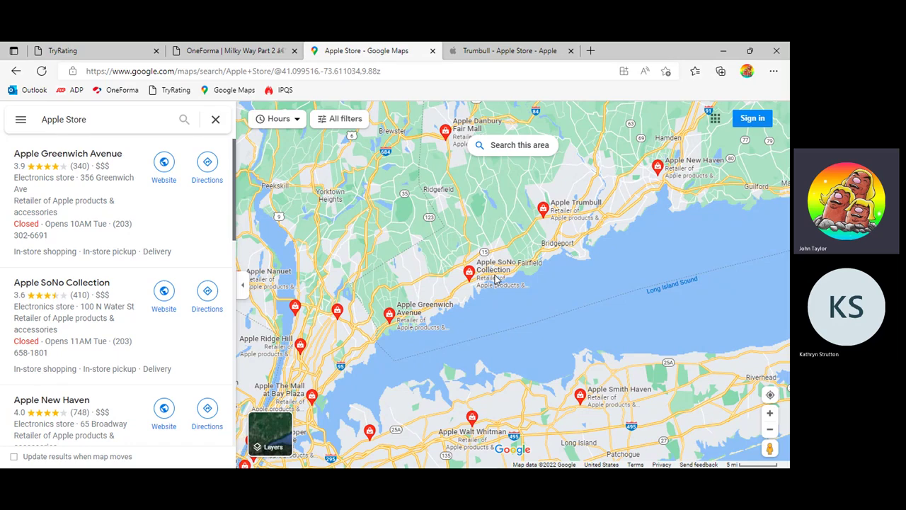
Step: Compare the Apple Store map results against the OneForma task, ending on the Milky Way task
click(234, 50)
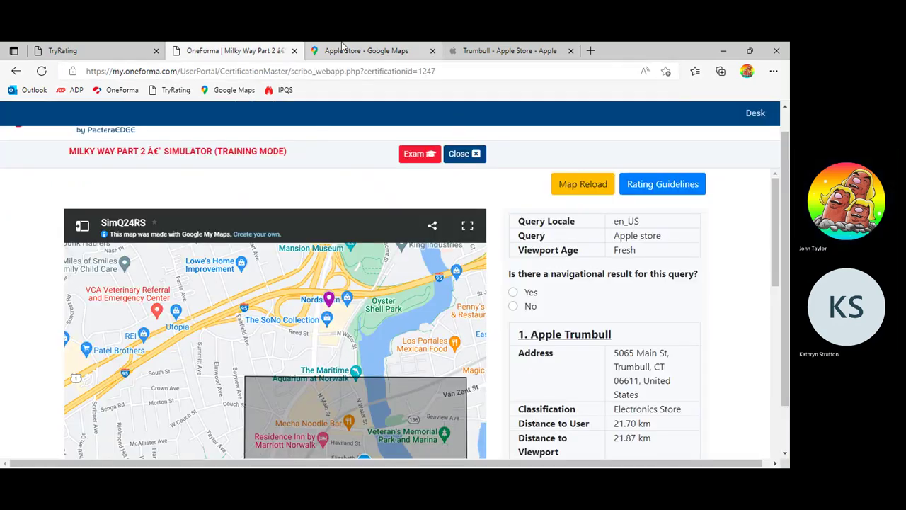
click(361, 50)
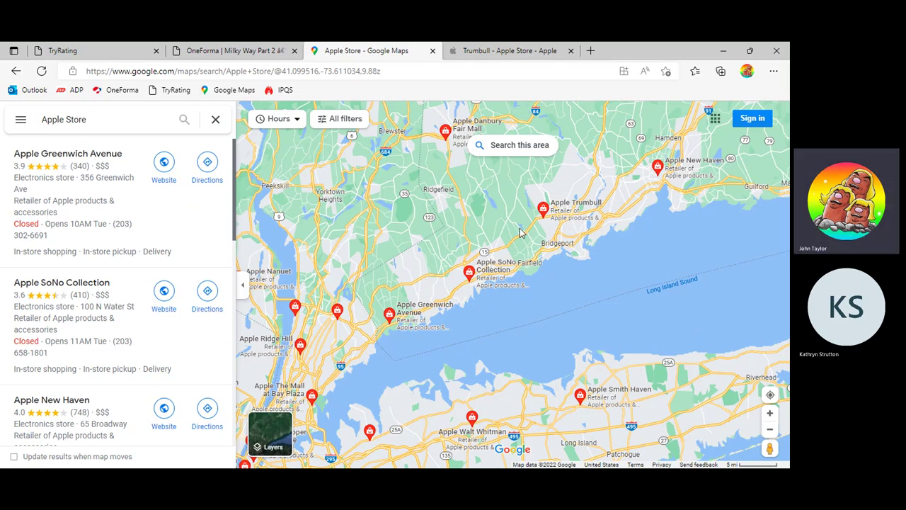
click(276, 45)
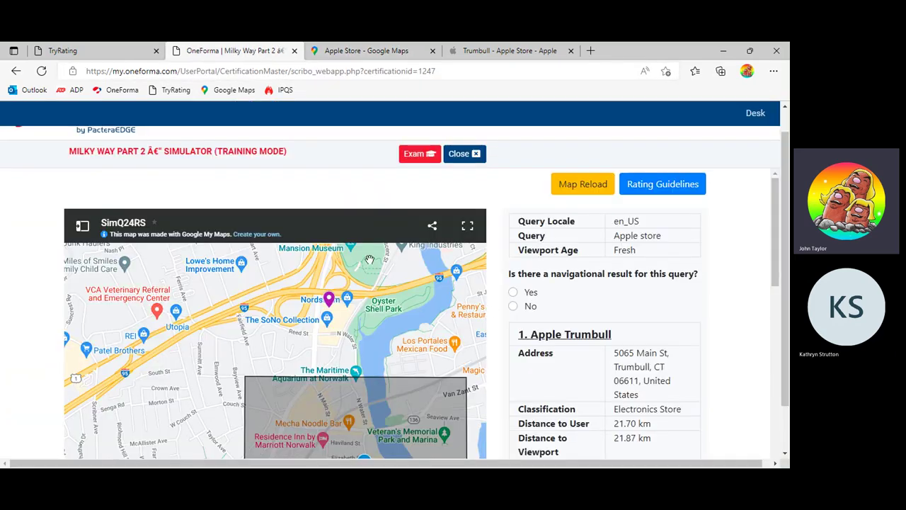
click(359, 53)
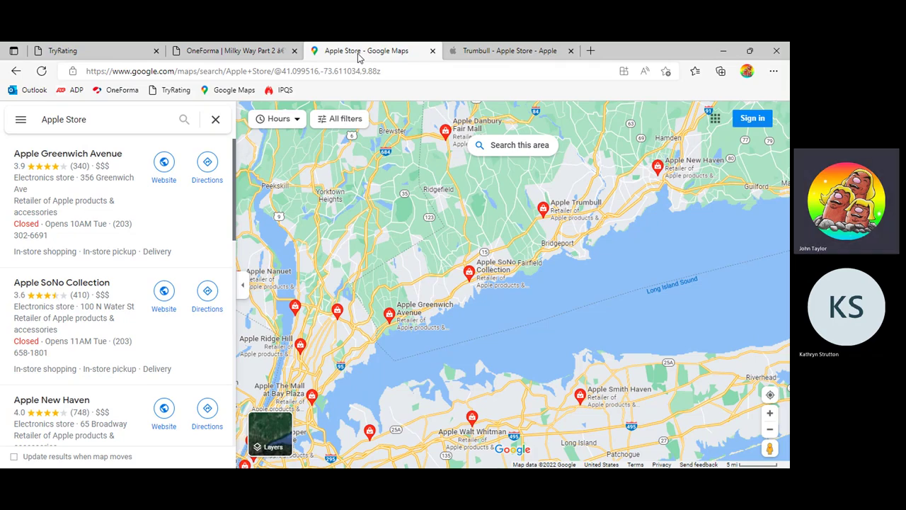
click(170, 50)
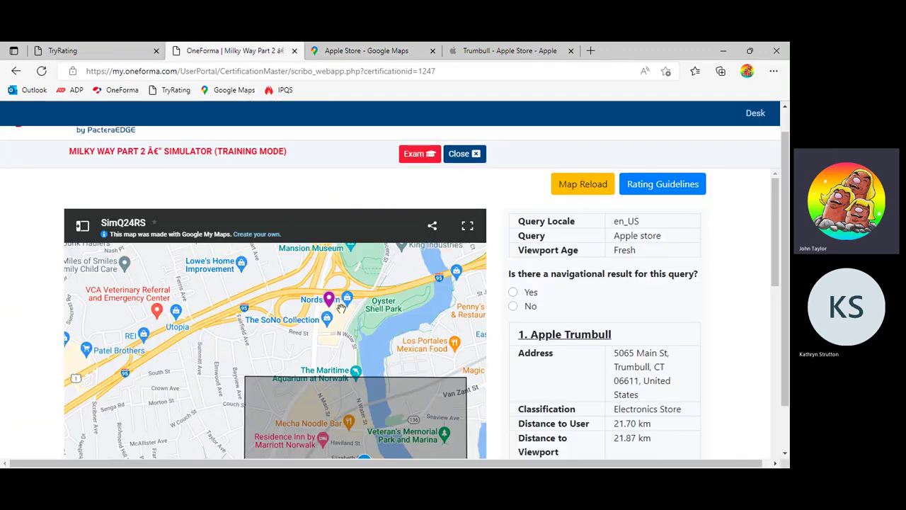
Step: Check the SoNo Collection pin details, then zoom out and pan to frame all Apple pins
scroll(342, 309, up, 1)
click(318, 300)
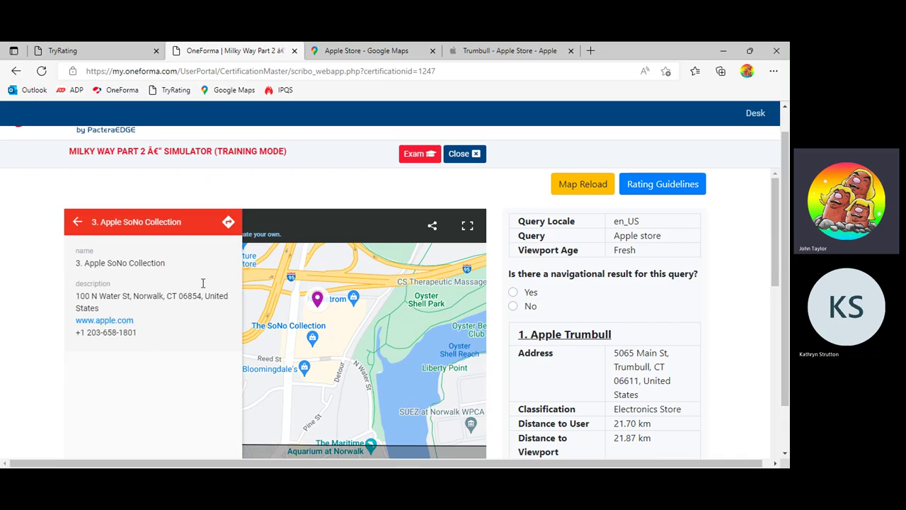
scroll(325, 304, down, 3)
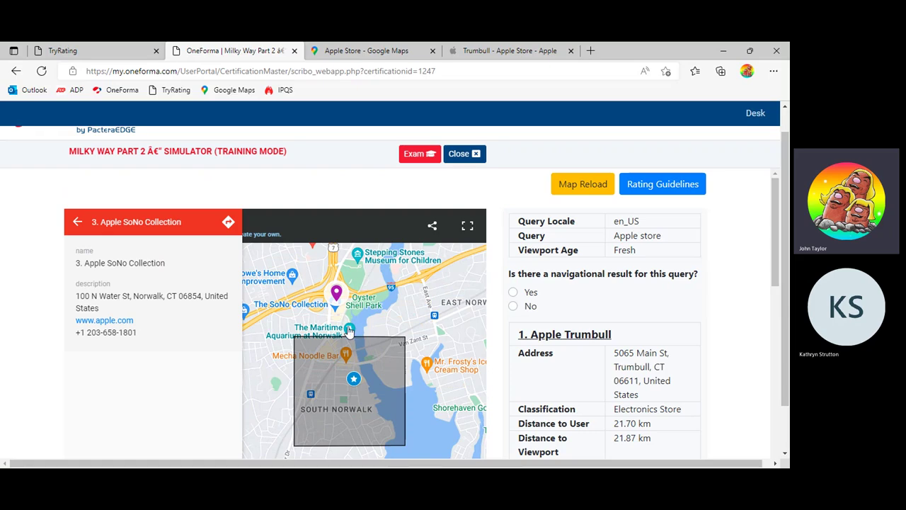
click(78, 223)
scroll(347, 306, down, 2)
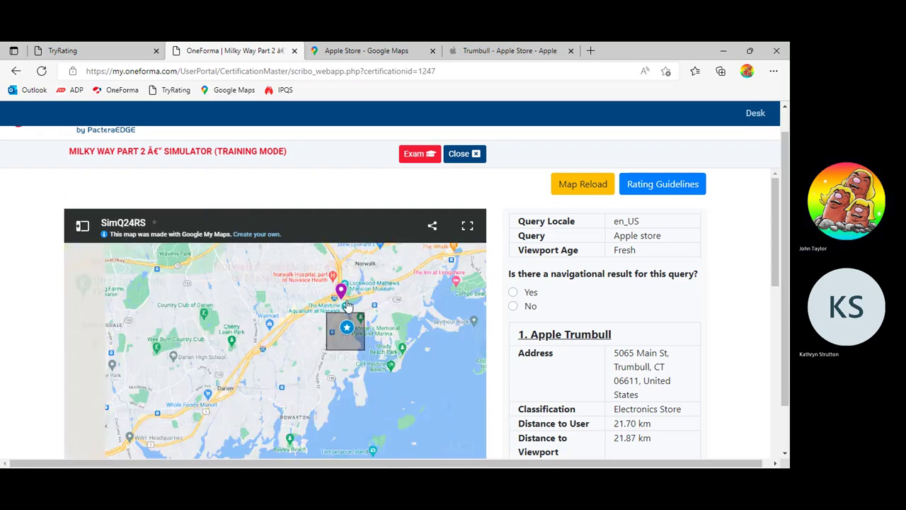
click(345, 291)
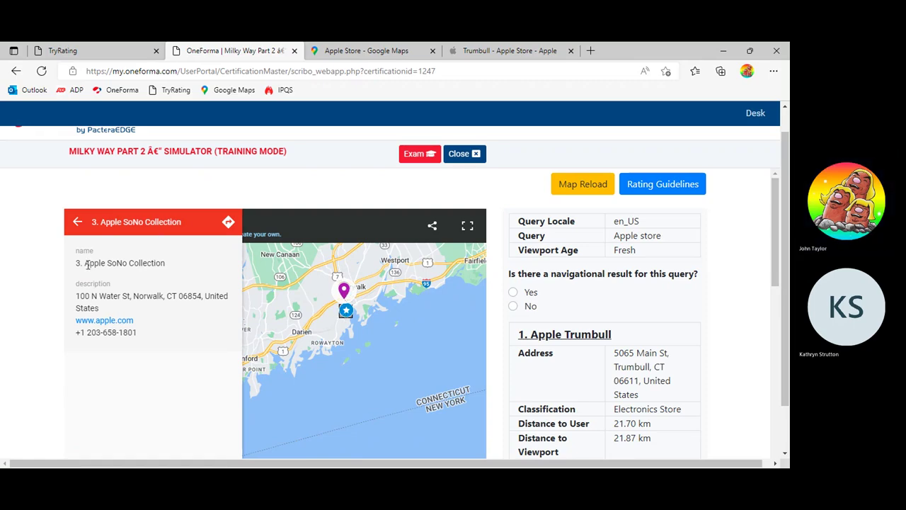
click(77, 222)
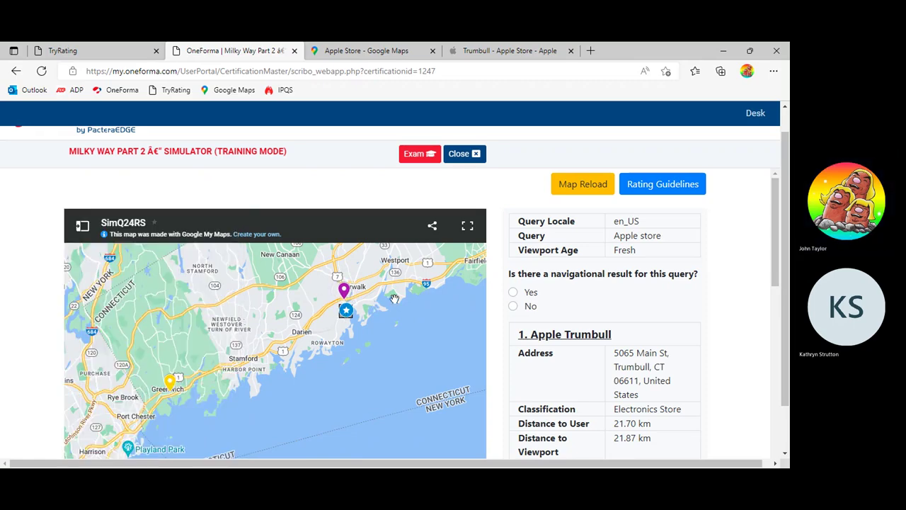
scroll(379, 342, down, 2)
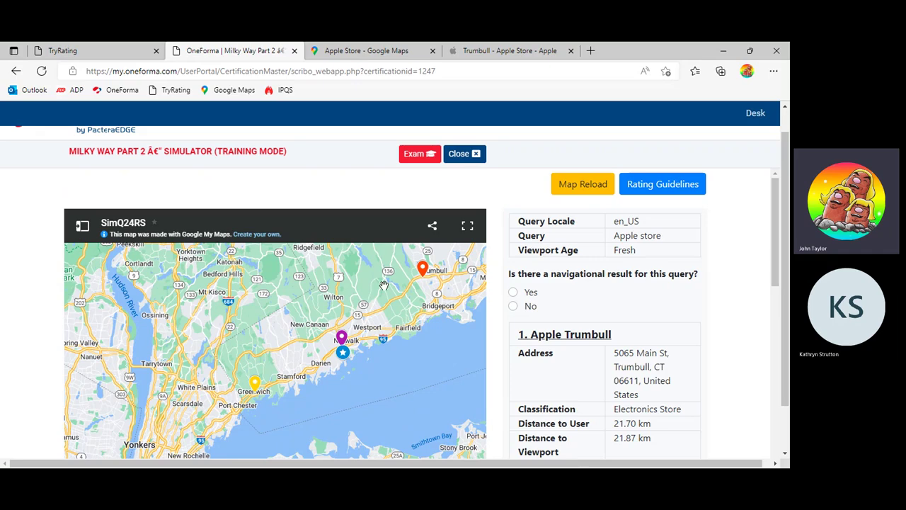
drag(356, 317, 326, 299)
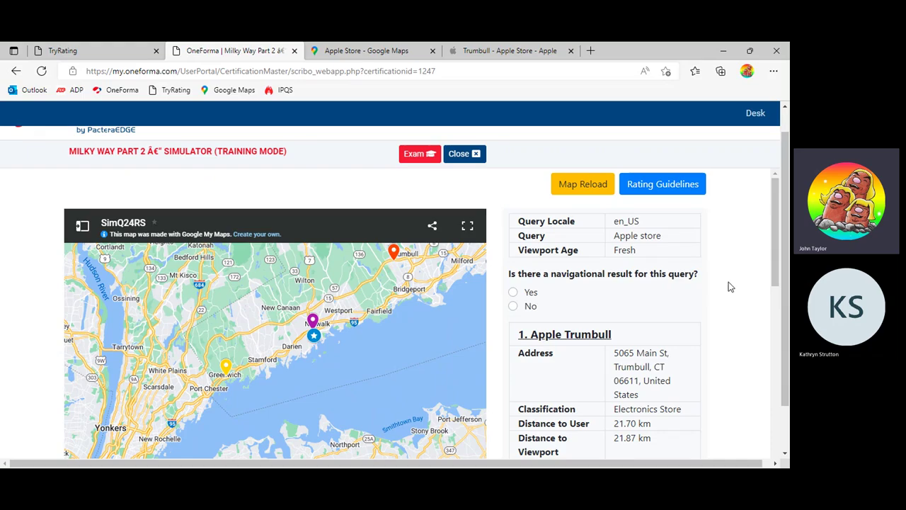
scroll(732, 284, down, 4)
Step: Choose Good for the Apple Trumbull result's Relevance and tick the Distance/Prominence checkbox
click(632, 298)
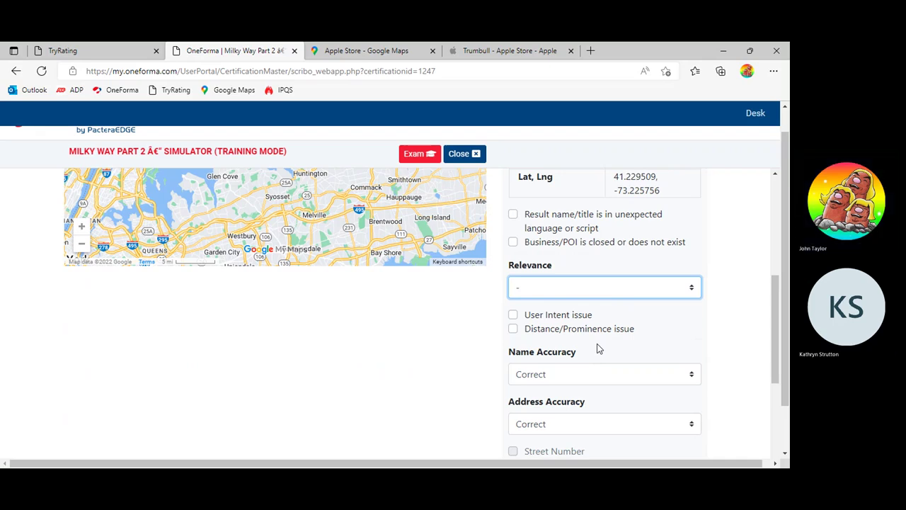
key(g)
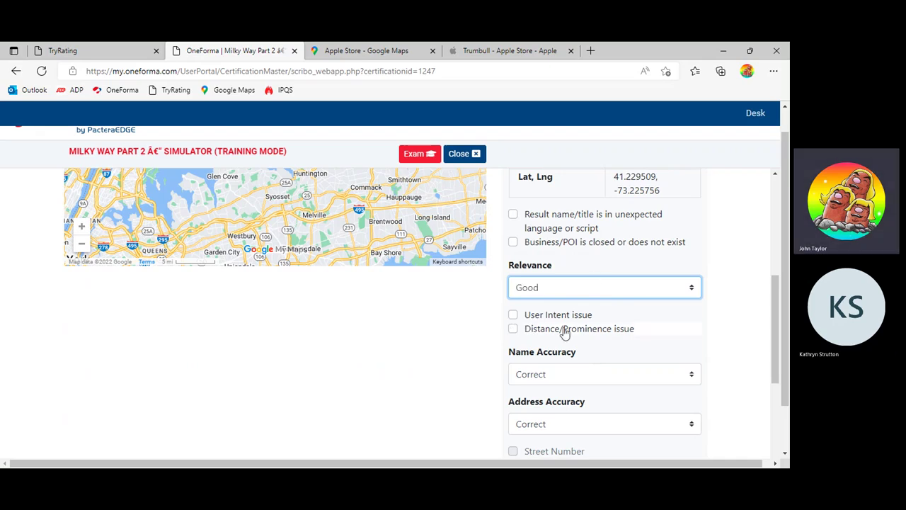
click(513, 329)
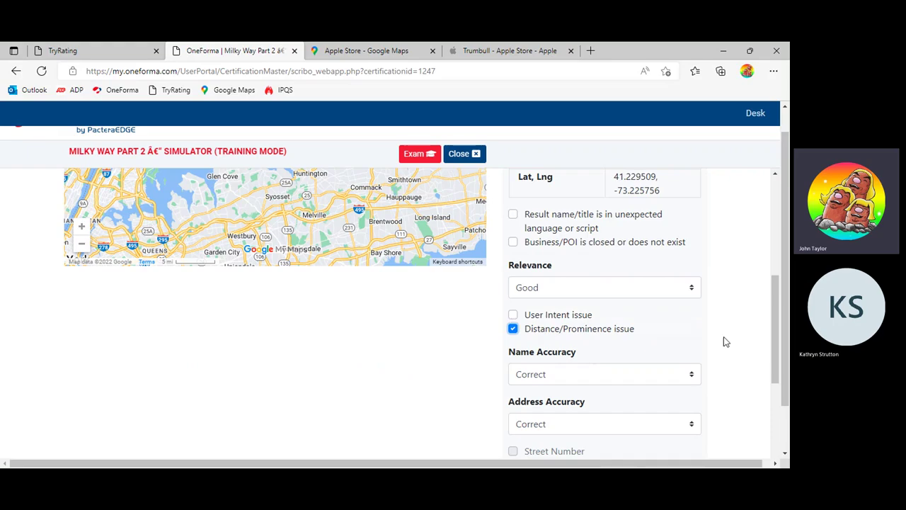
scroll(751, 338, up, 4)
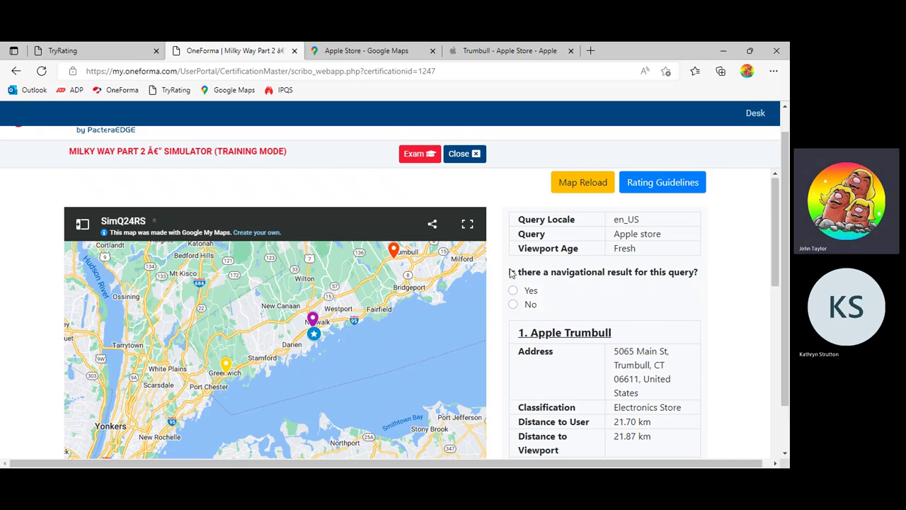
scroll(545, 283, down, 1)
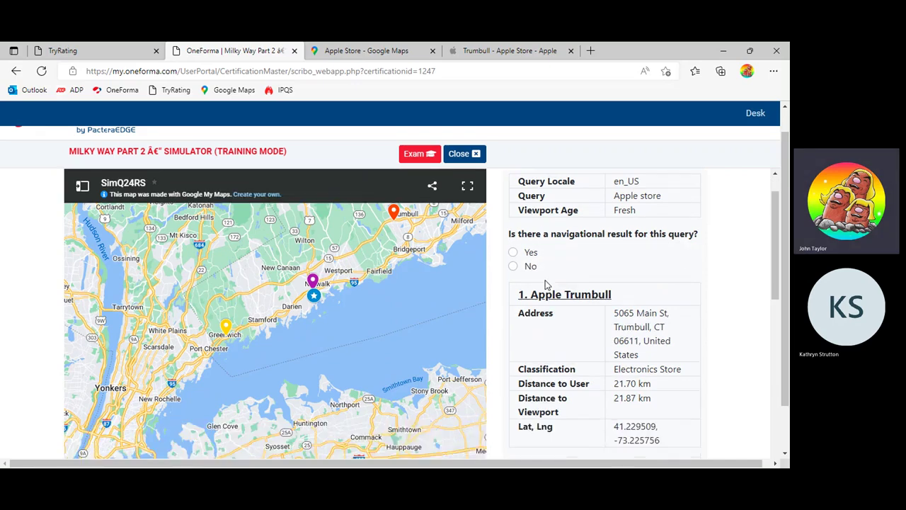
scroll(581, 257, up, 1)
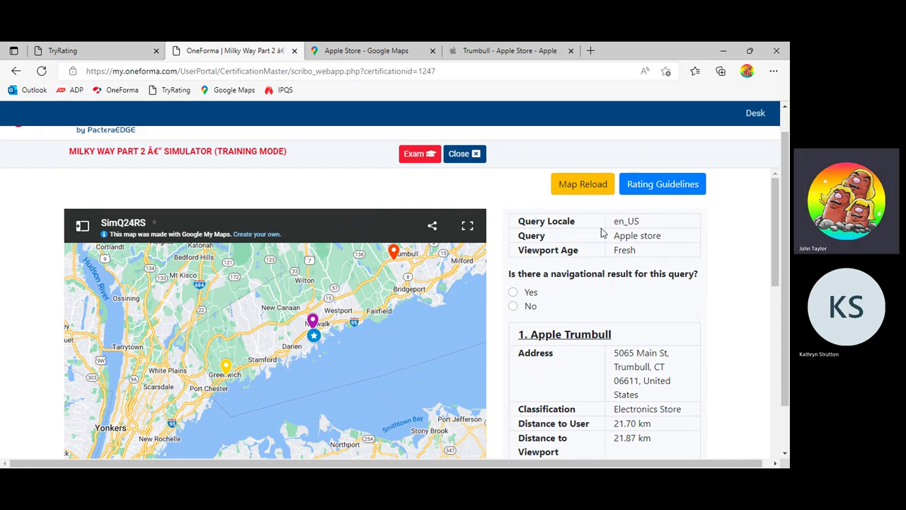
drag(612, 235, 667, 236)
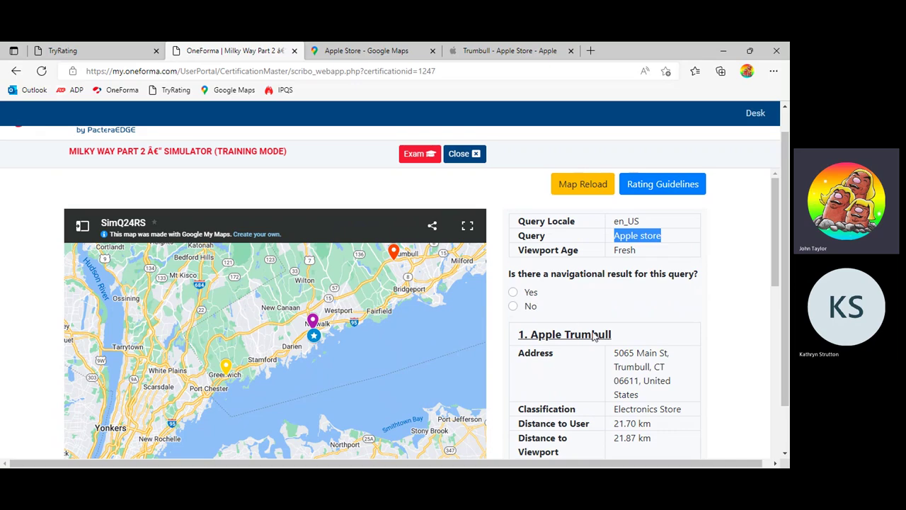
click(664, 269)
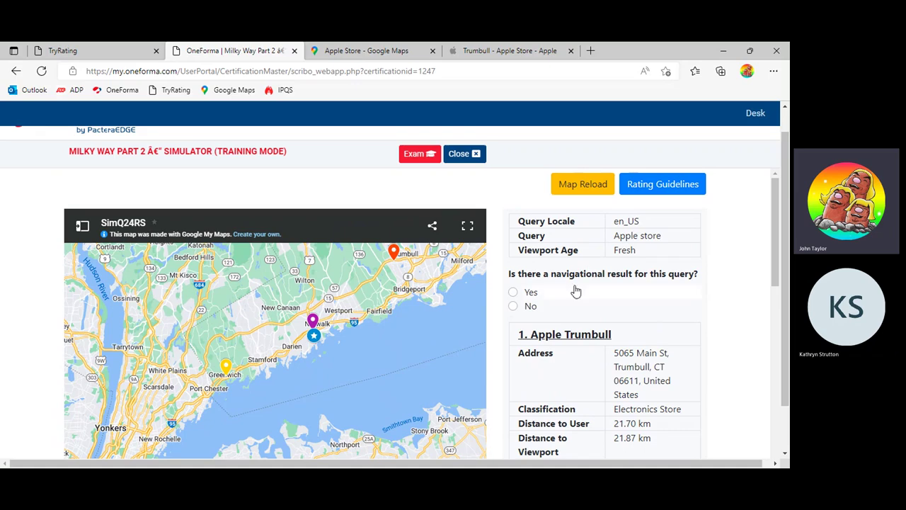
drag(613, 235, 674, 236)
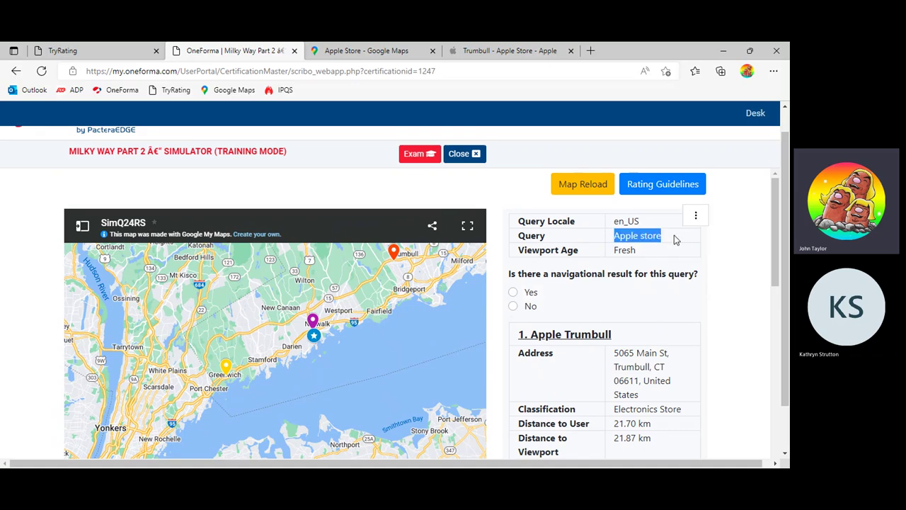
click(673, 238)
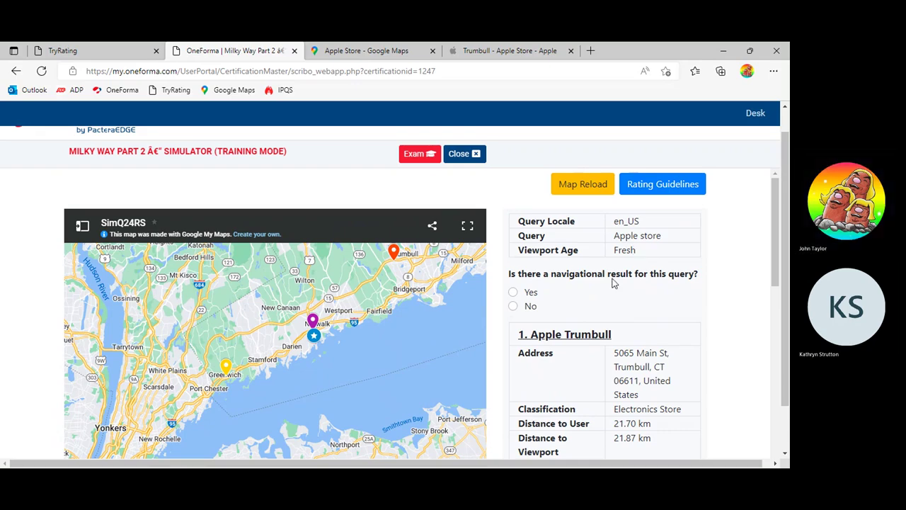
Step: Answer No to the navigational-result question for the query 'Apple store'
drag(616, 235, 666, 239)
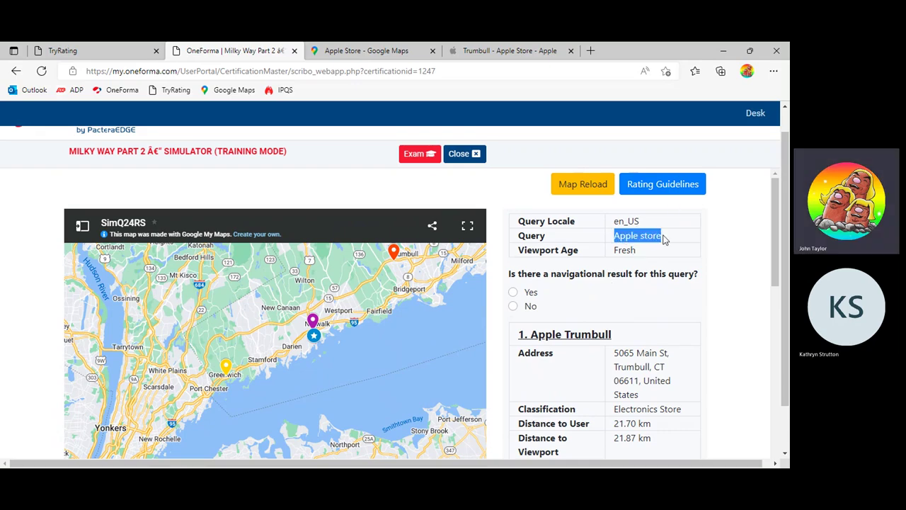
click(664, 239)
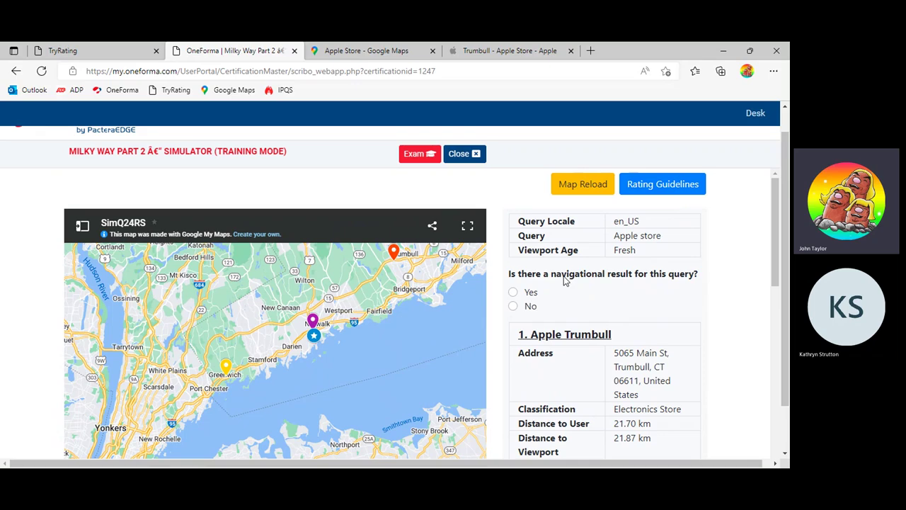
click(514, 307)
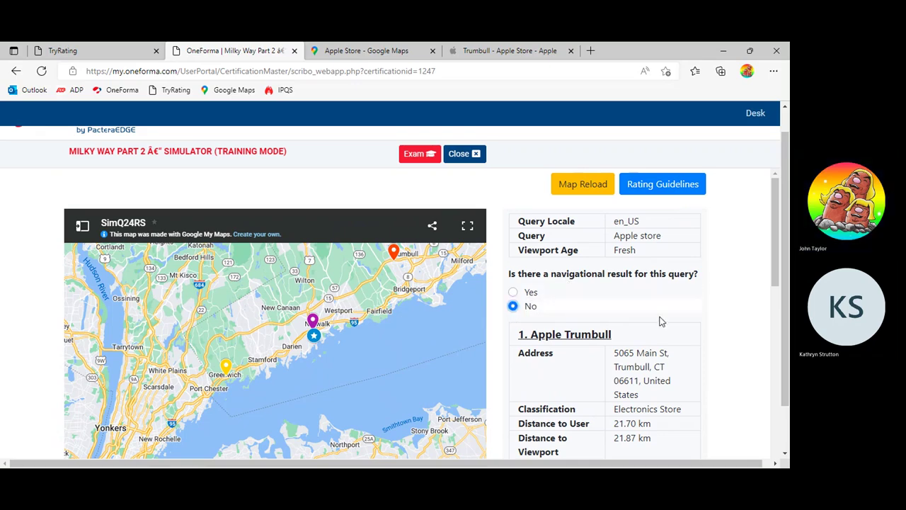
scroll(755, 318, down, 1)
scroll(737, 312, down, 6)
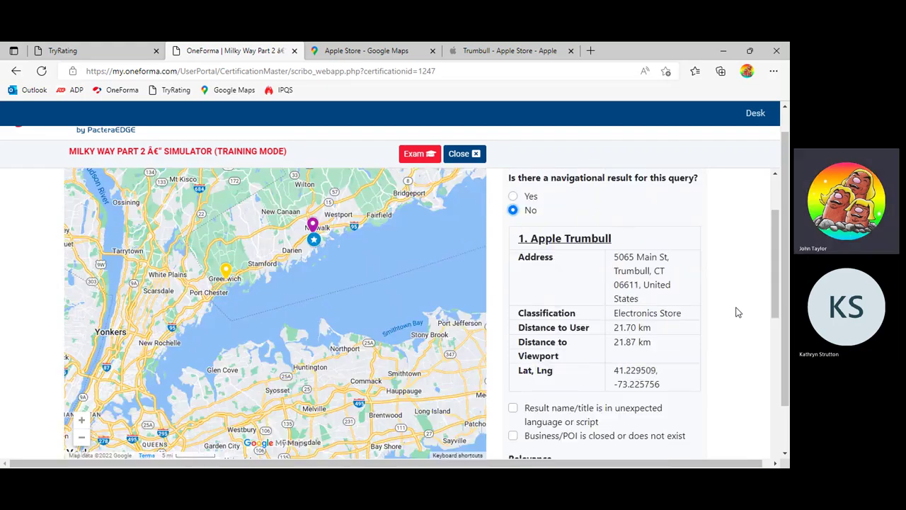
scroll(715, 306, down, 6)
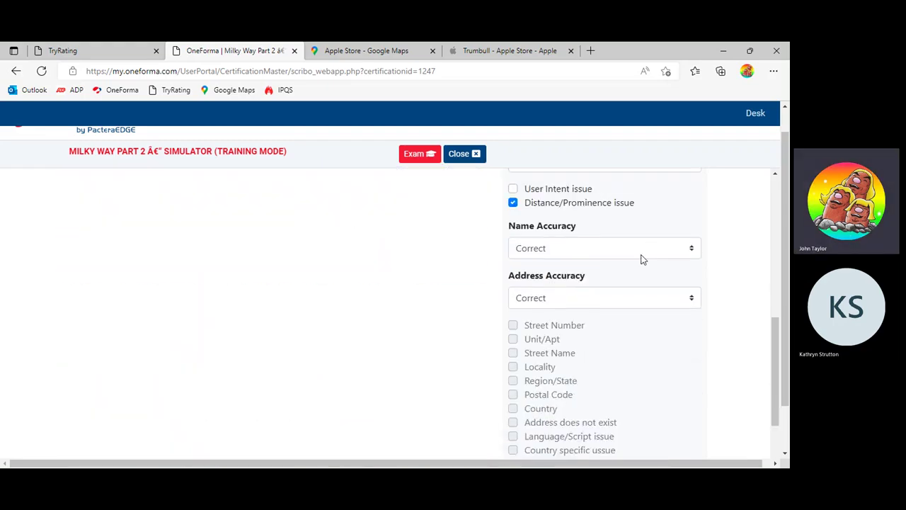
Step: Enter 'Nothing wrong with accuracy,' in Comments and select the Apple Trumbull store page URL
click(661, 351)
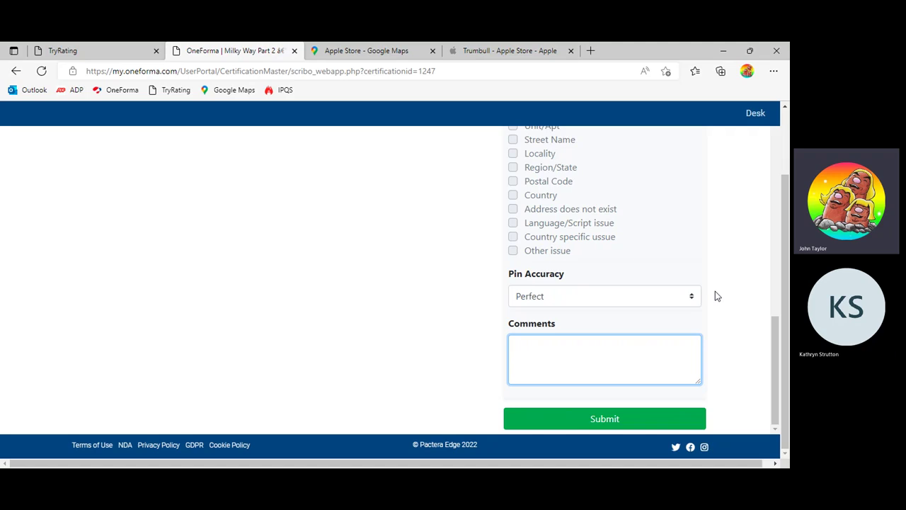
text(NOthing)
key(BackSpace)
key(BackSpace)
key(BackSpace)
key(BackSpace)
key(BackSpace)
key(BackSpace)
text(o)
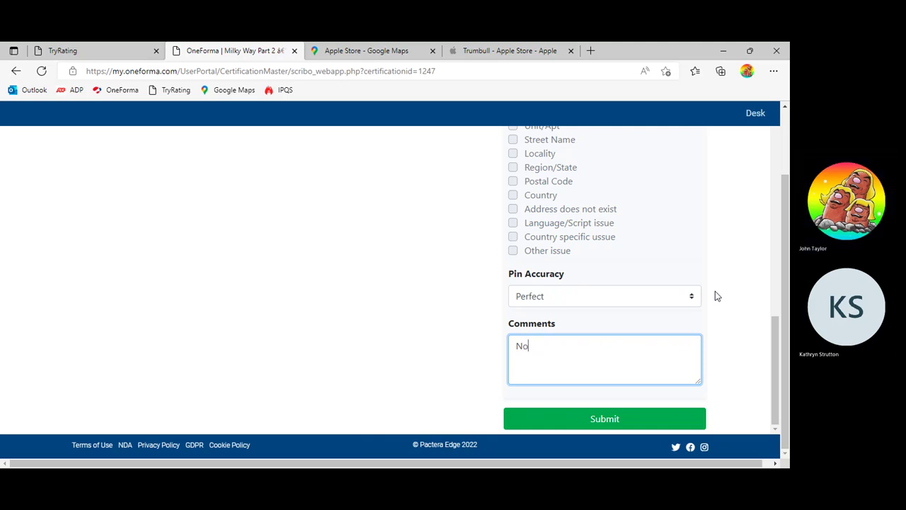
text(thing wrong with accuracy,)
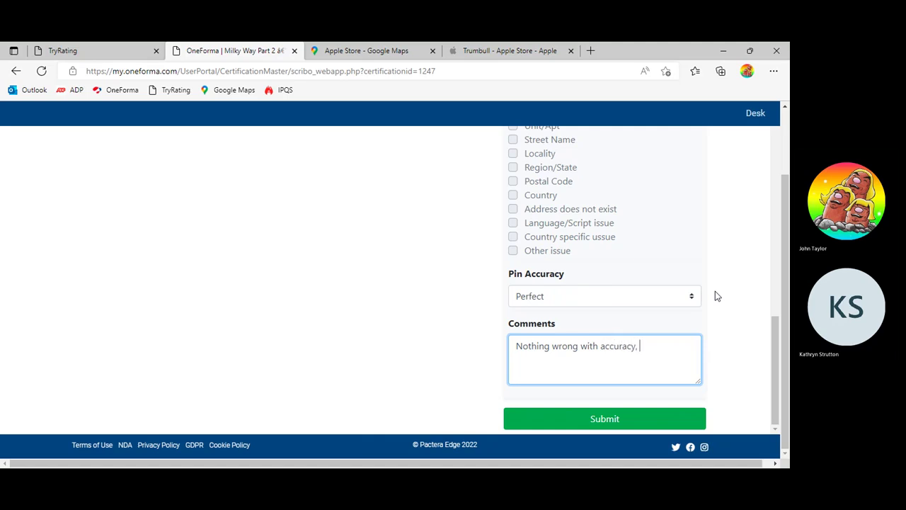
click(470, 51)
click(271, 72)
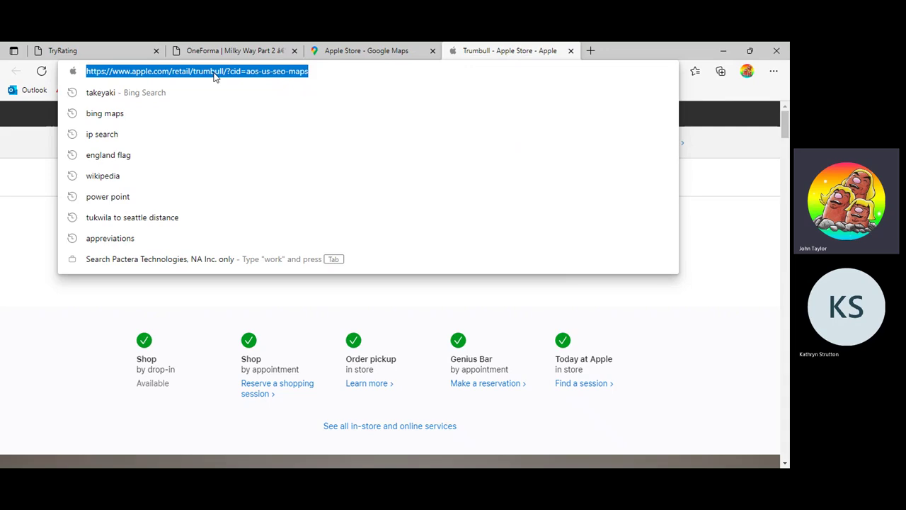
Step: Paste the Apple Trumbull store URL into the OneForma comment
key(ctrl+c)
click(222, 47)
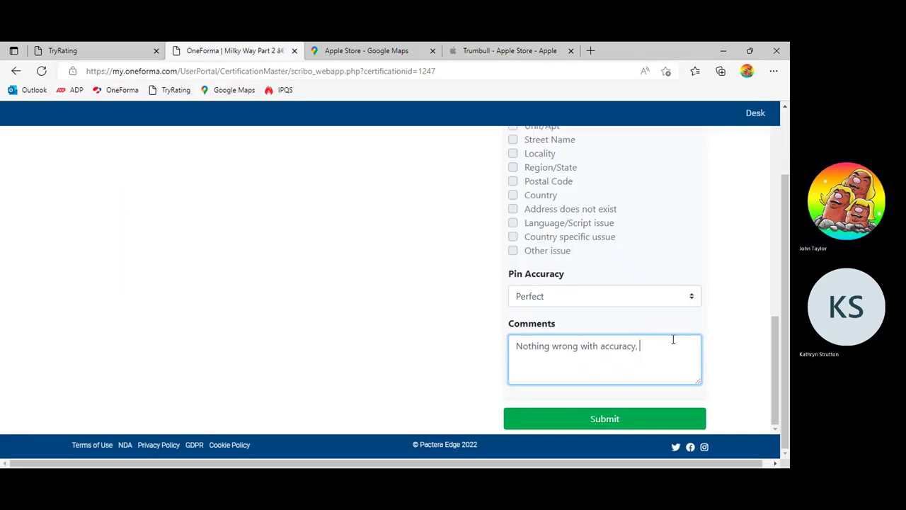
key(ctrl+v)
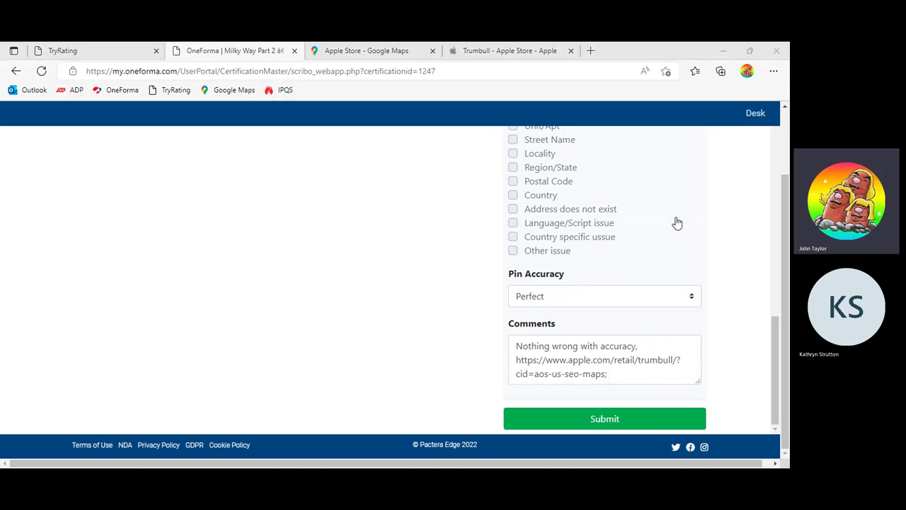
Step: Review the Apple Trumbull store page again, then return to the OneForma rating form
click(495, 50)
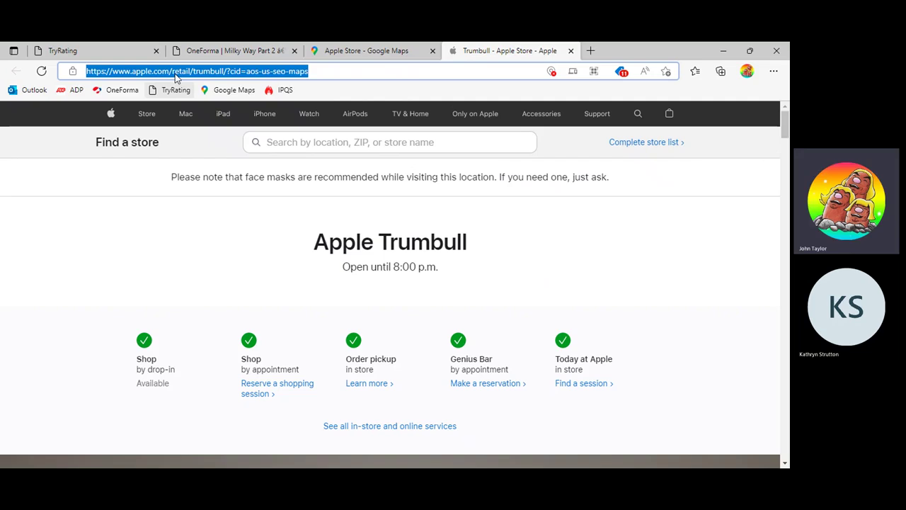
click(188, 234)
scroll(398, 234, down, 2)
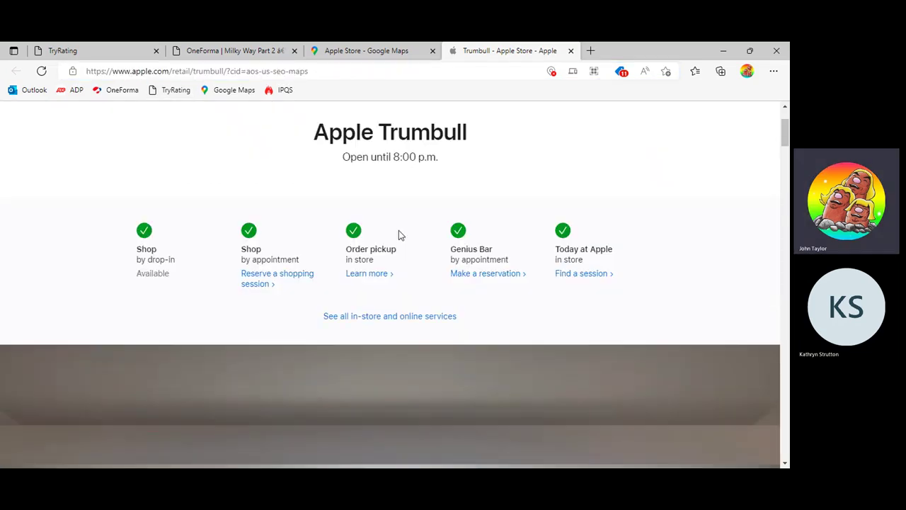
scroll(399, 234, down, 2)
scroll(444, 269, up, 4)
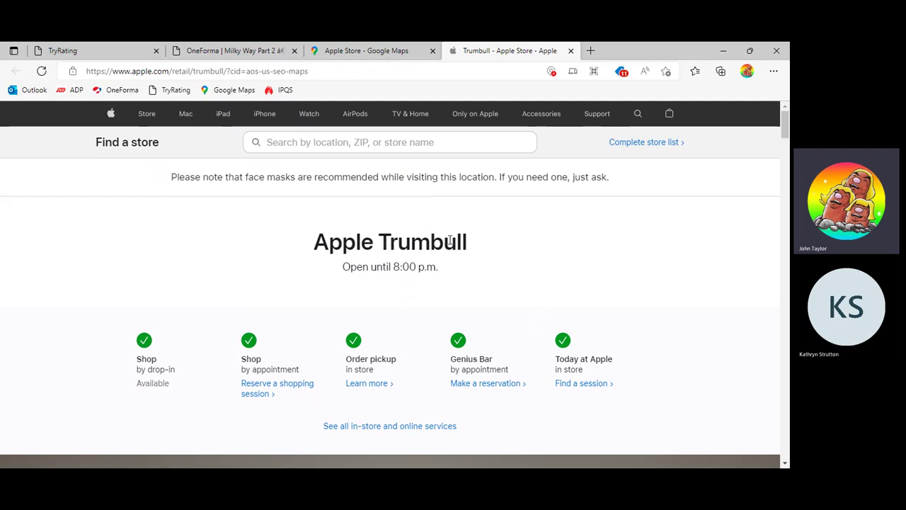
click(237, 50)
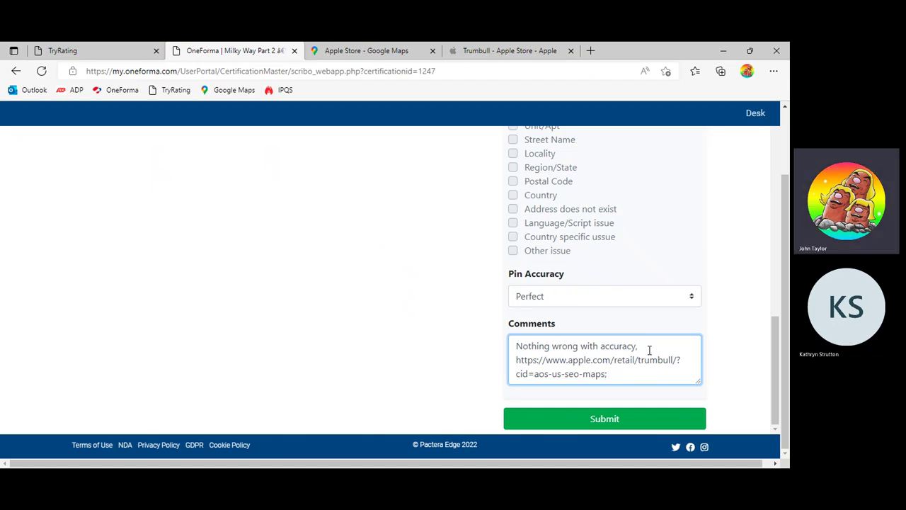
Step: Add 'Demoted relevance one step due to closer better result' to the comment and submit the rating
text(Demoted rele)
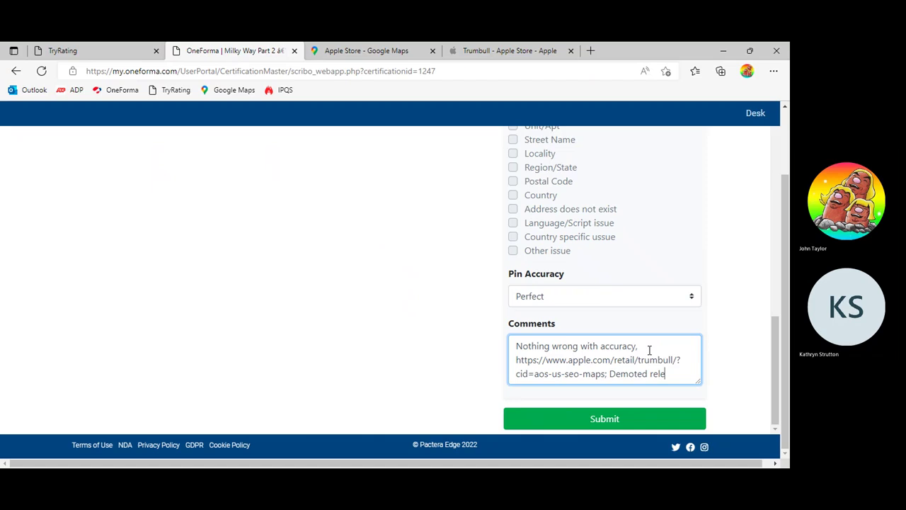
text(vance one st)
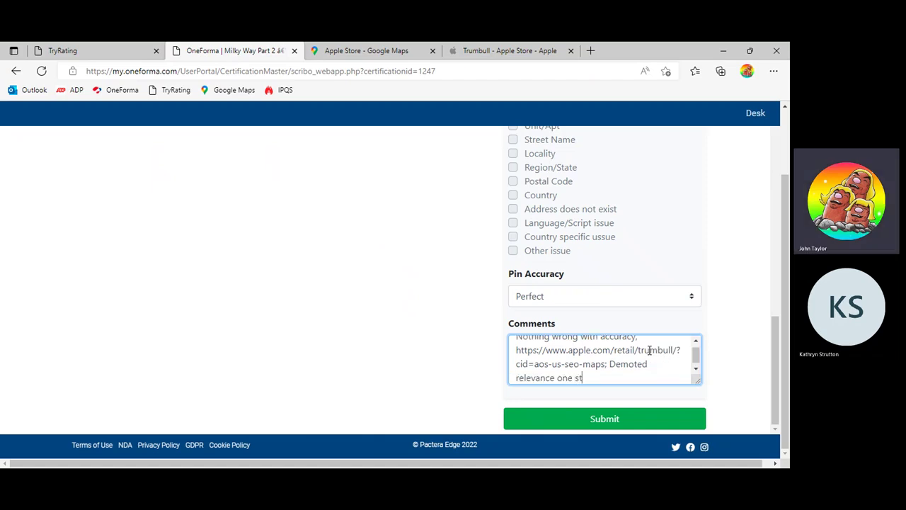
text(ep due to closer better result)
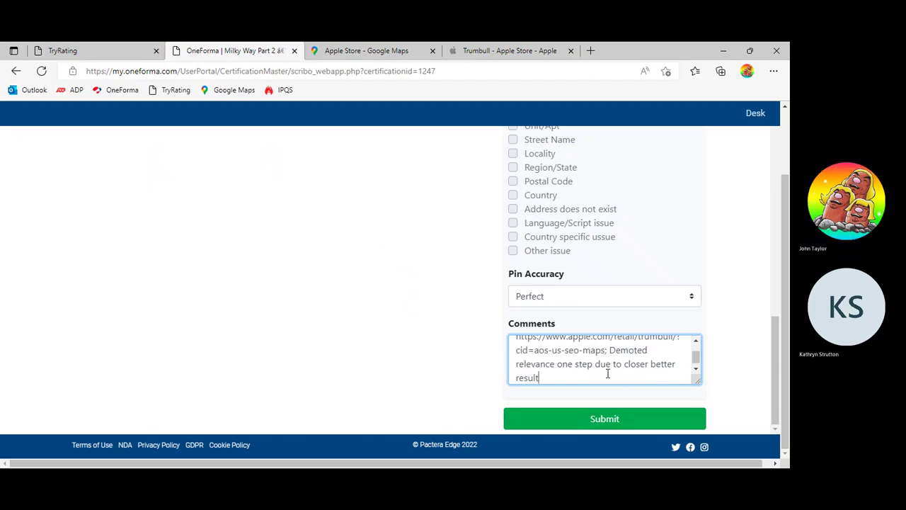
click(653, 418)
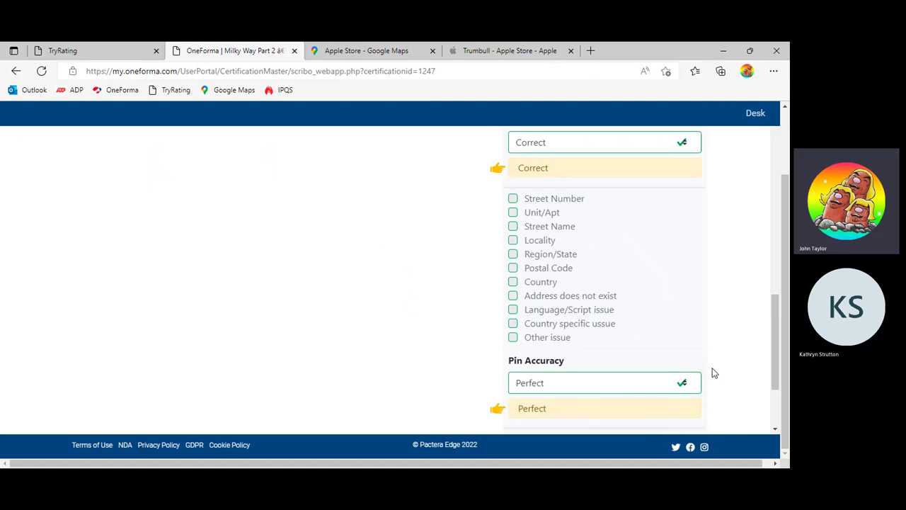
Step: Scroll up through the per-answer feedback and briefly highlight the Apple Trumbull street address
scroll(718, 354, down, 2)
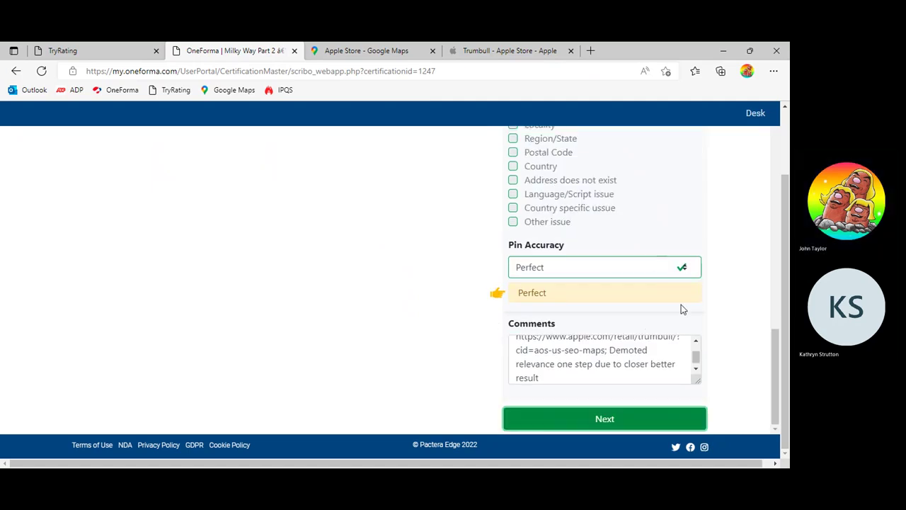
scroll(583, 281, up, 1)
scroll(622, 285, up, 1)
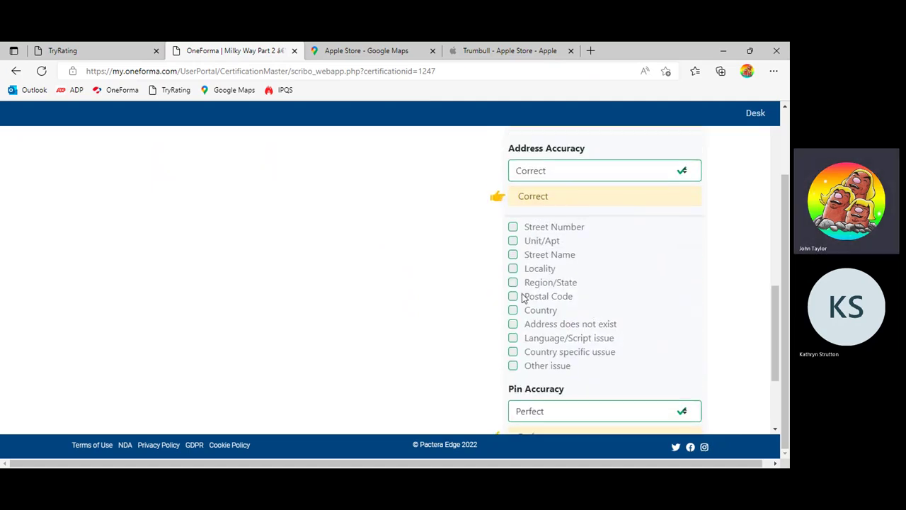
scroll(634, 297, up, 1)
scroll(538, 225, up, 1)
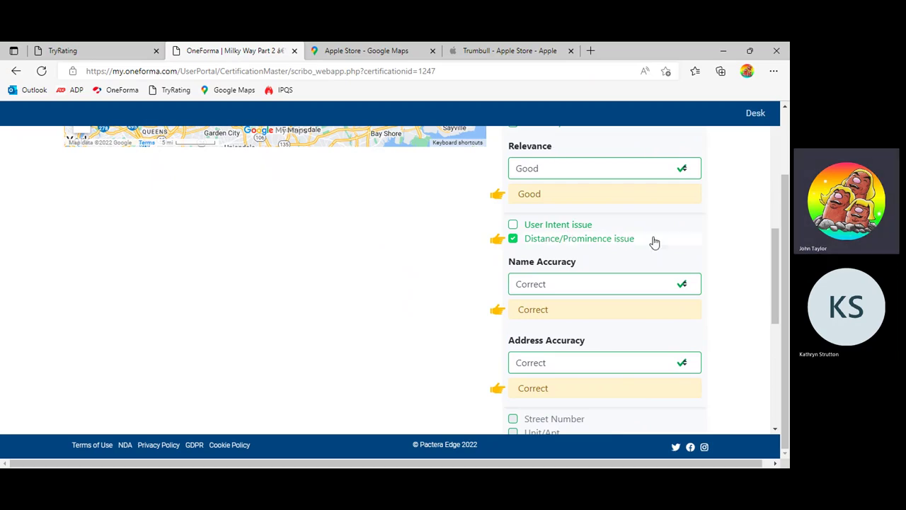
scroll(669, 242, up, 1)
scroll(672, 242, up, 3)
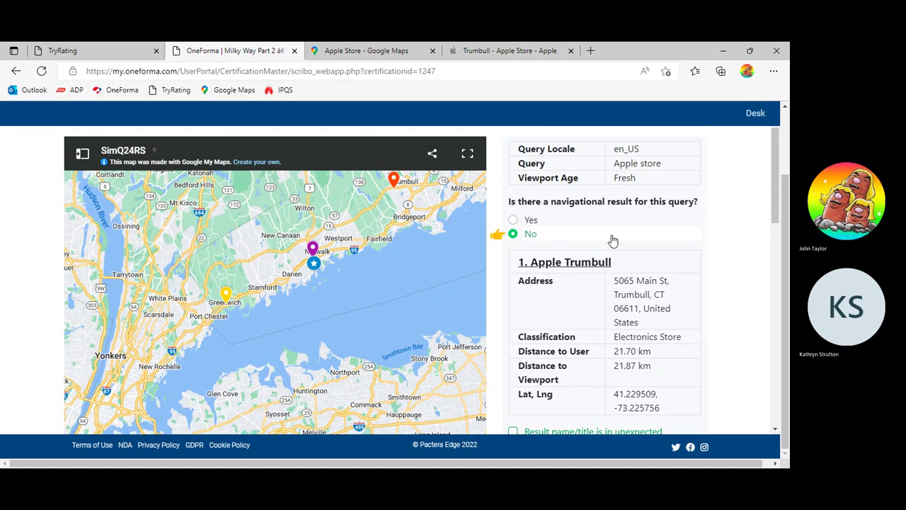
scroll(613, 241, up, 1)
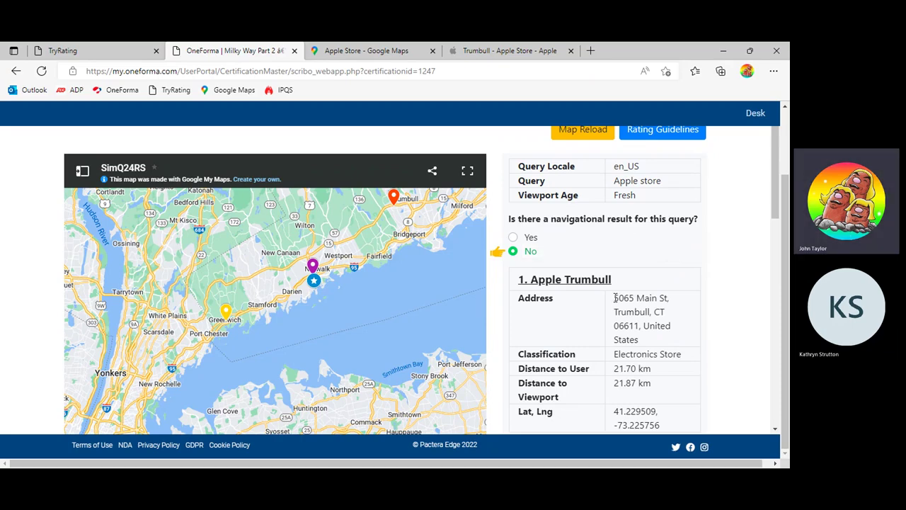
drag(613, 297, 652, 342)
click(649, 343)
Step: Recheck the feedback, then move to the TryRating 'Walmart hope arkansas' task
scroll(649, 340, down, 6)
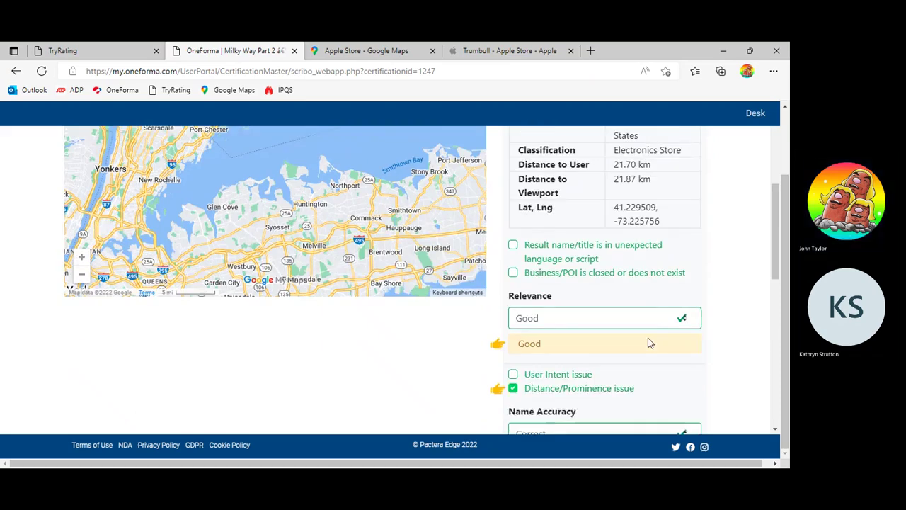
scroll(605, 328, down, 4)
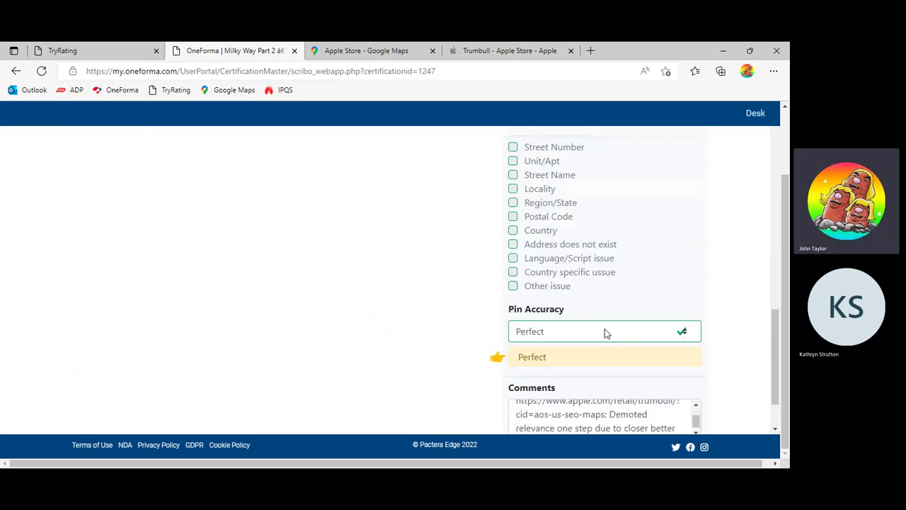
scroll(591, 298, up, 5)
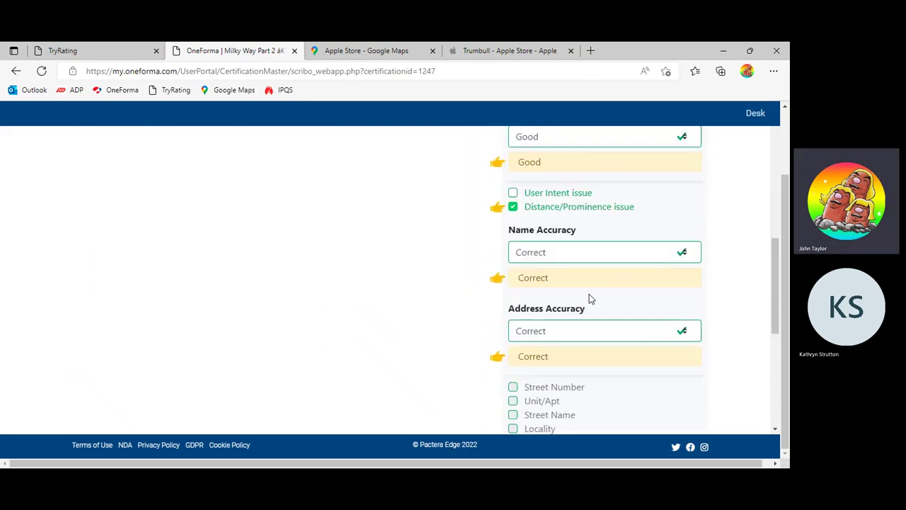
scroll(629, 310, up, 2)
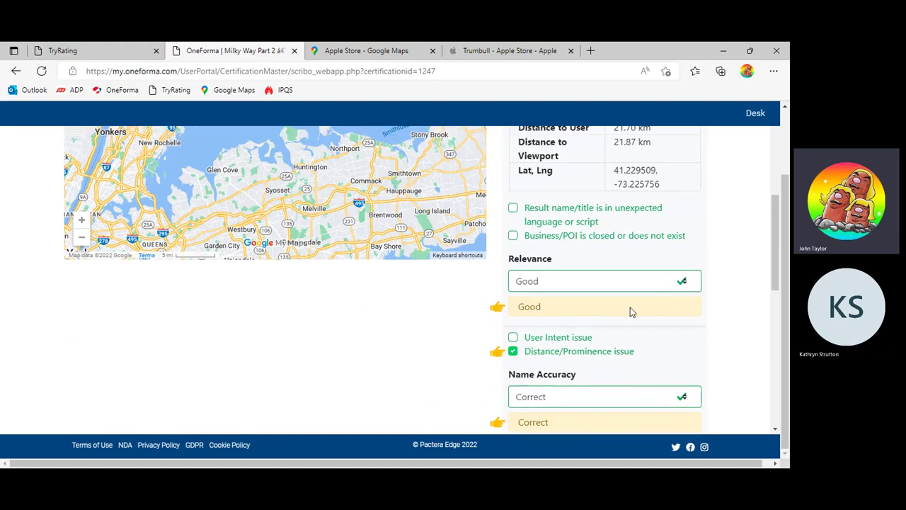
scroll(631, 319, up, 2)
scroll(630, 318, up, 4)
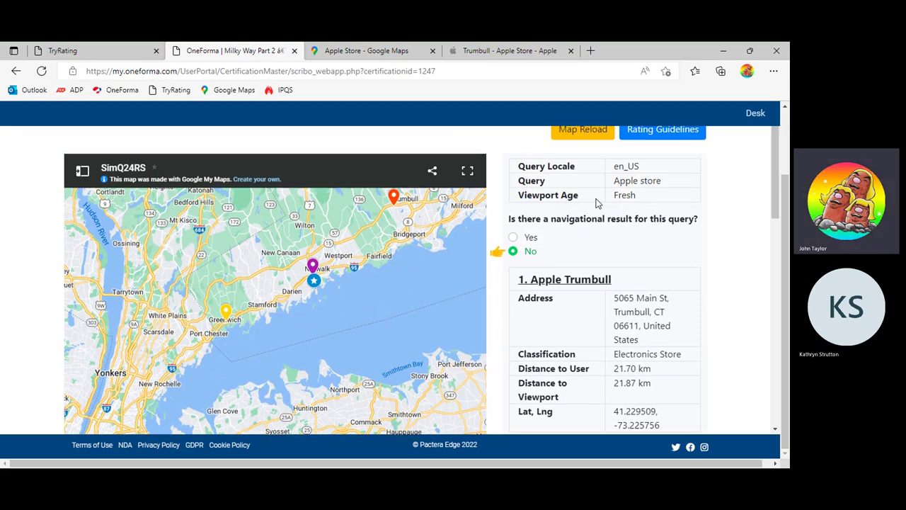
click(113, 53)
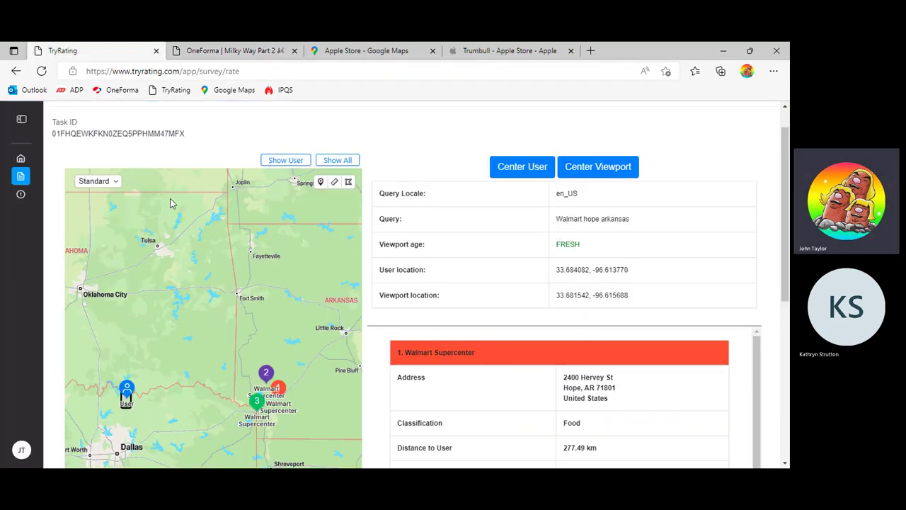
Step: Pan to the User pin and zoom the map out until Walmart markers 1–3 show
scroll(456, 172, up, 1)
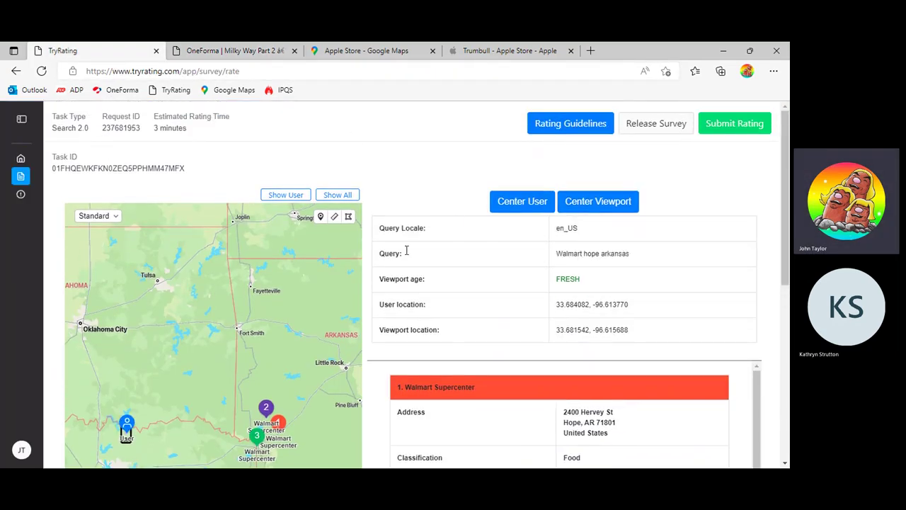
scroll(488, 201, down, 3)
drag(215, 183, 254, 207)
scroll(152, 297, up, 2)
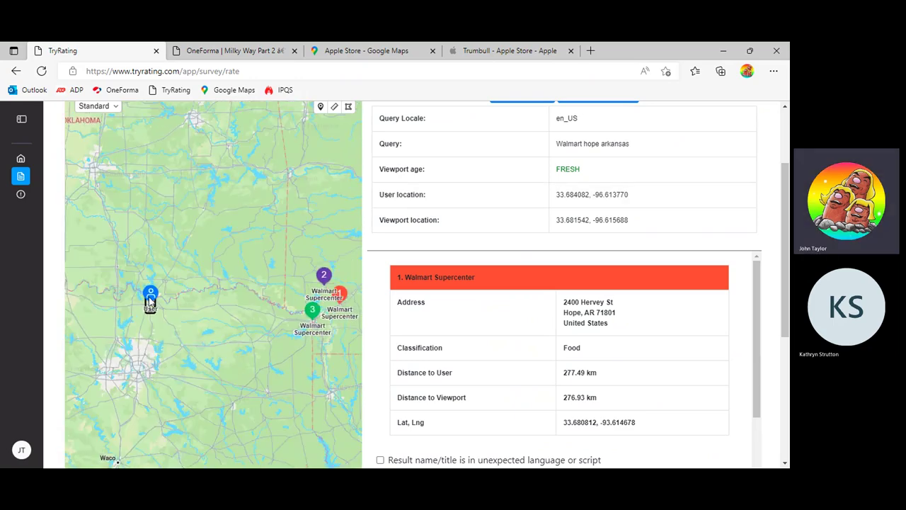
scroll(153, 309, up, 1)
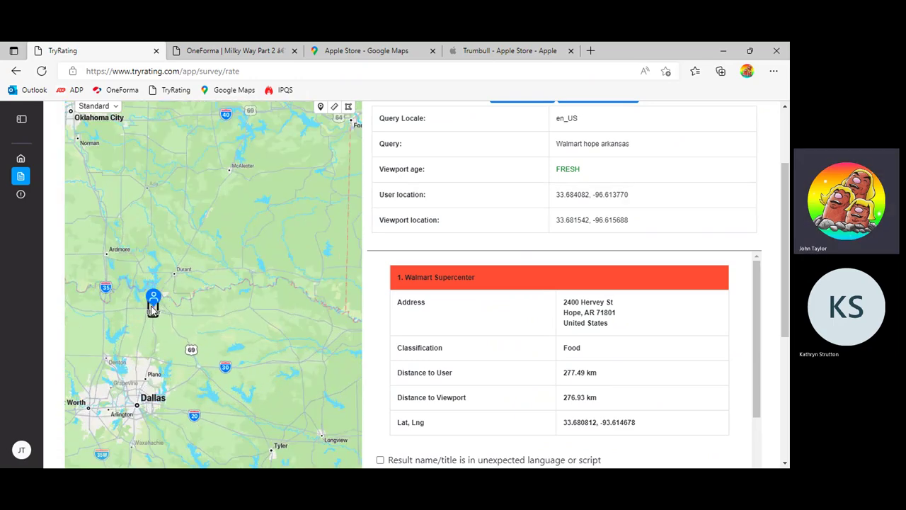
scroll(153, 310, up, 3)
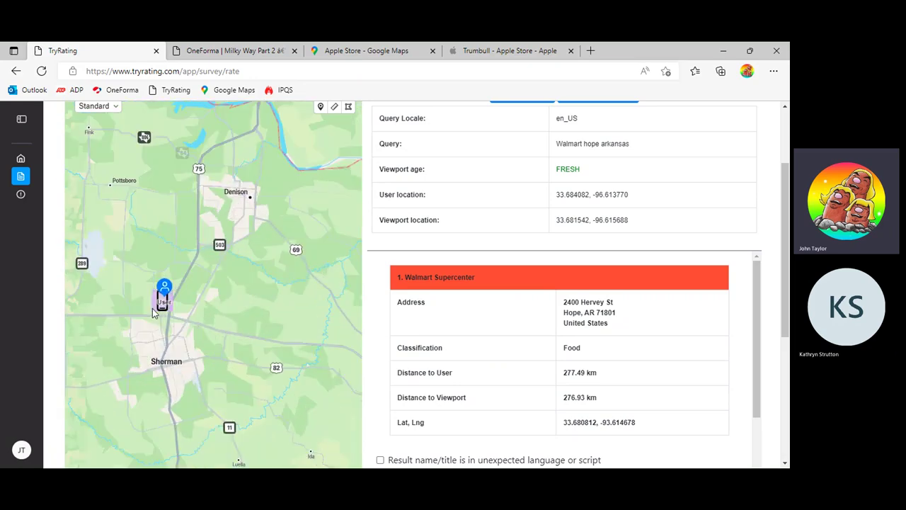
scroll(153, 310, up, 3)
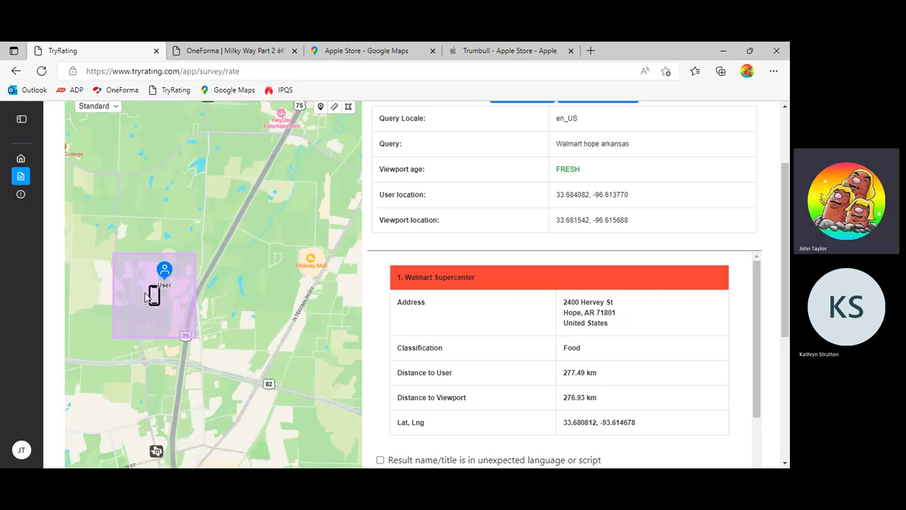
scroll(149, 297, down, 3)
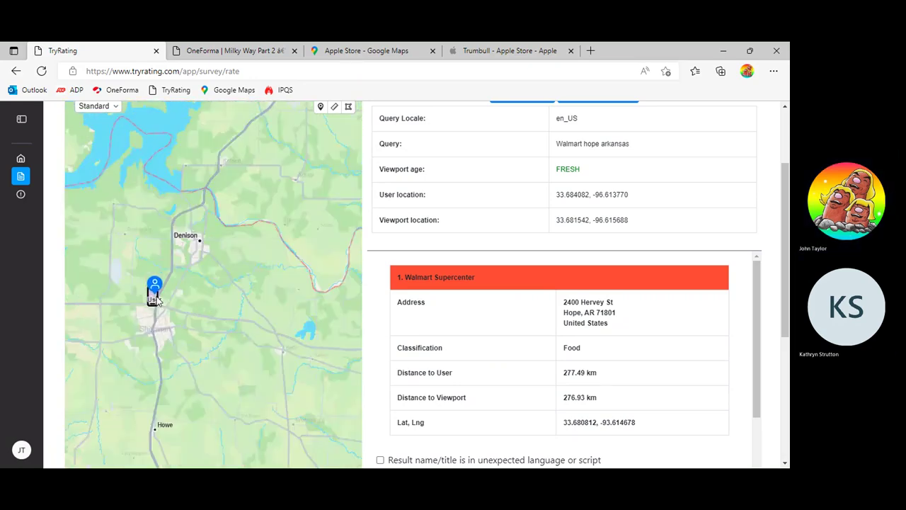
scroll(157, 297, down, 3)
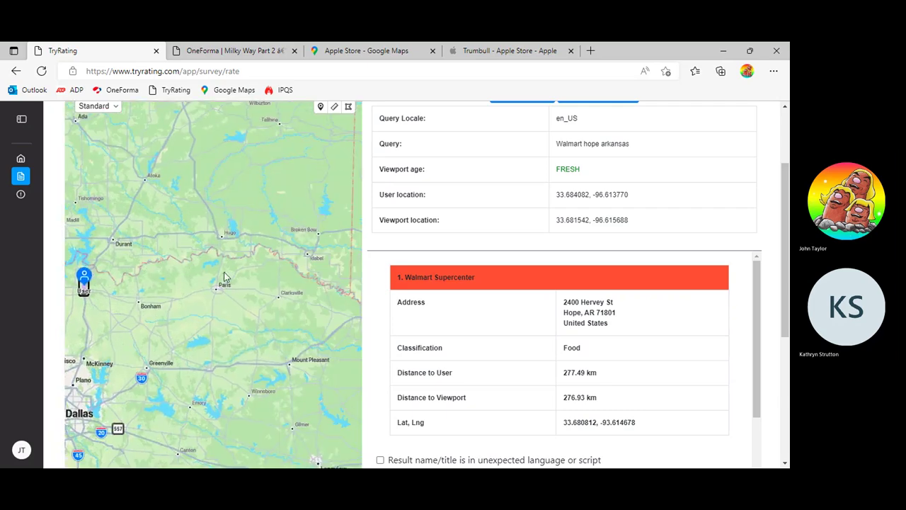
scroll(224, 276, down, 3)
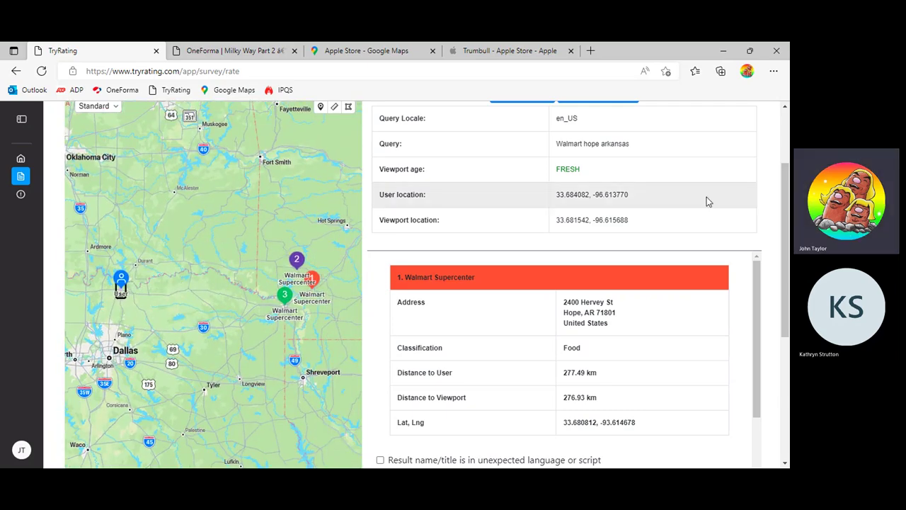
Step: Select the User location coordinates and the first result's Lat, Lng to compare them
drag(556, 195, 635, 197)
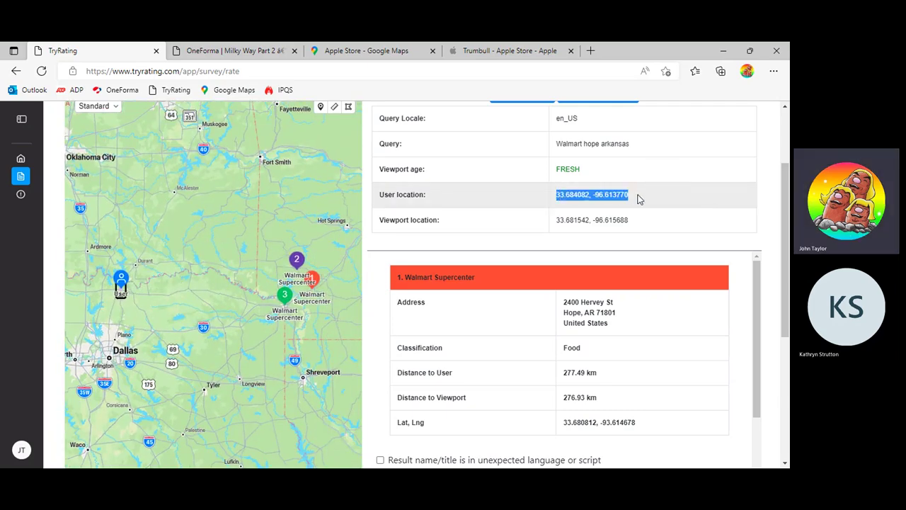
click(637, 199)
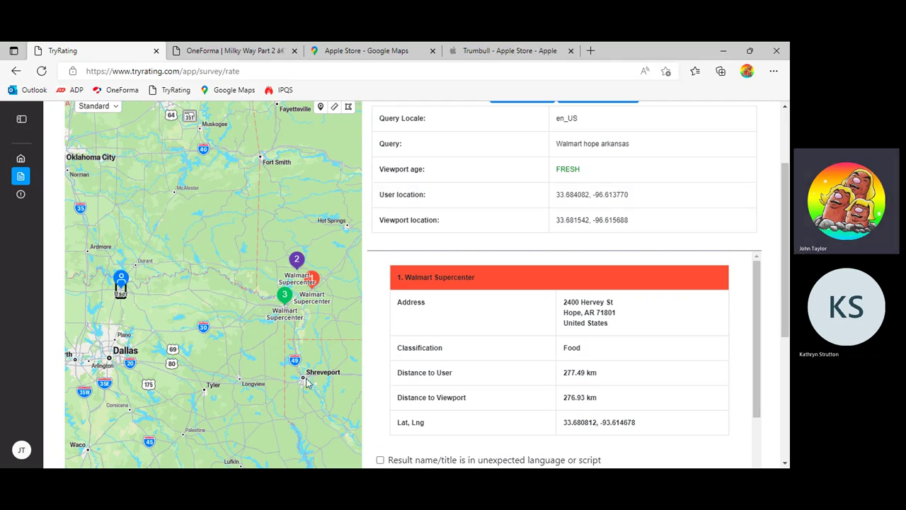
double_click(557, 194)
triple_click(654, 198)
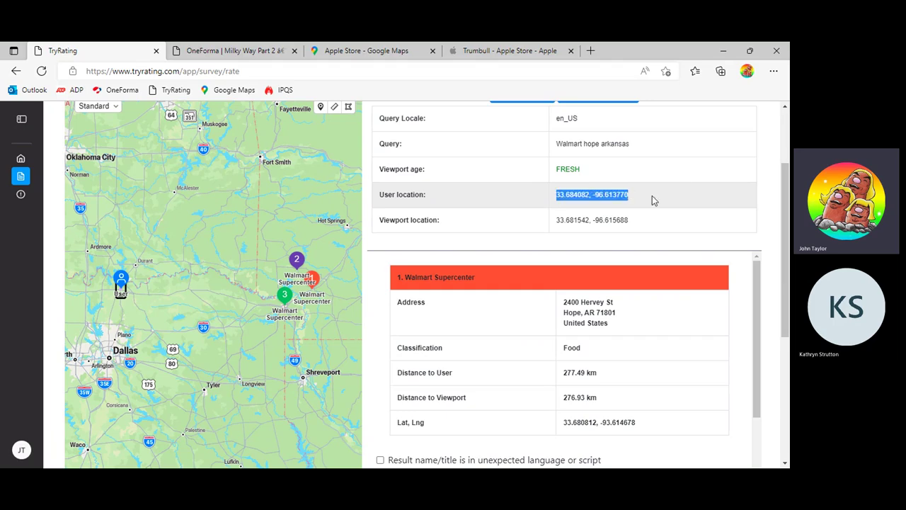
click(653, 198)
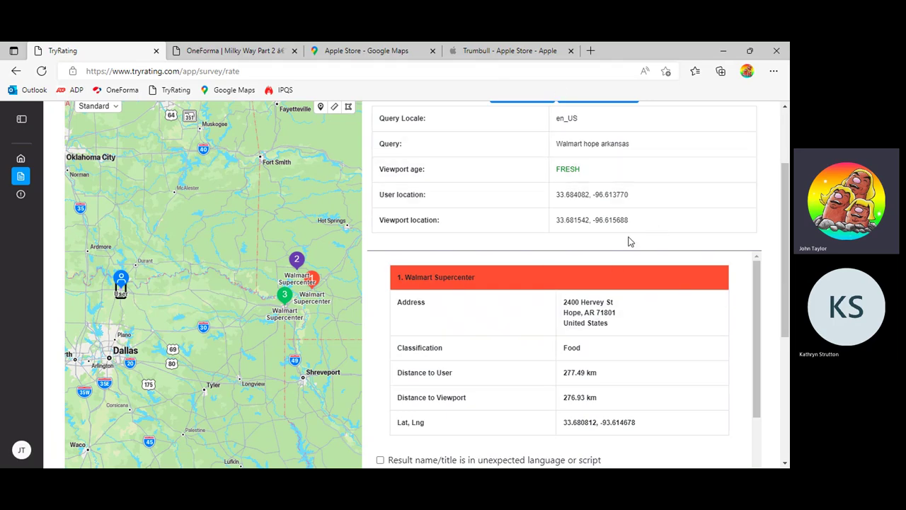
drag(557, 200, 659, 205)
click(660, 207)
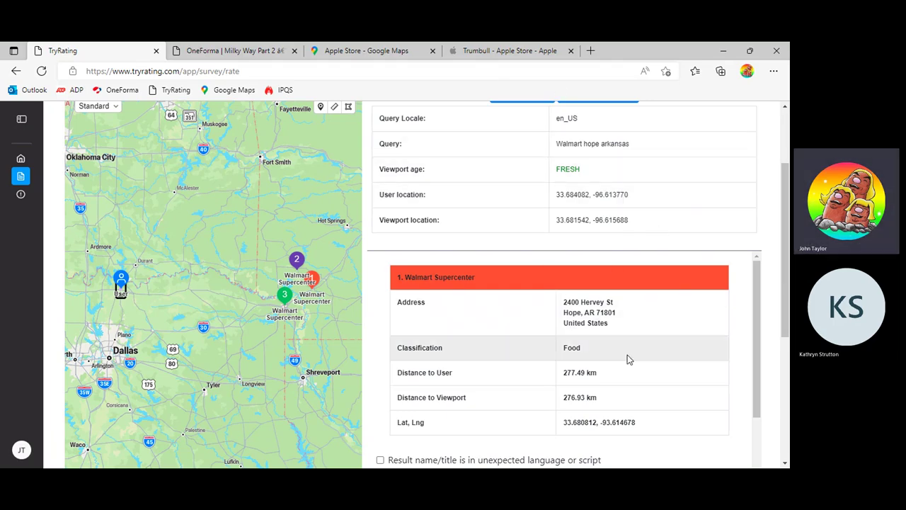
drag(563, 422, 678, 426)
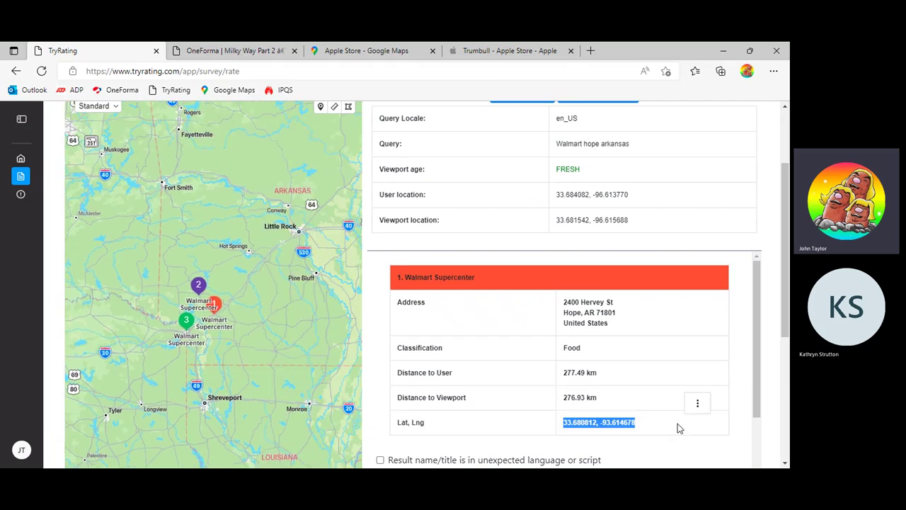
click(677, 423)
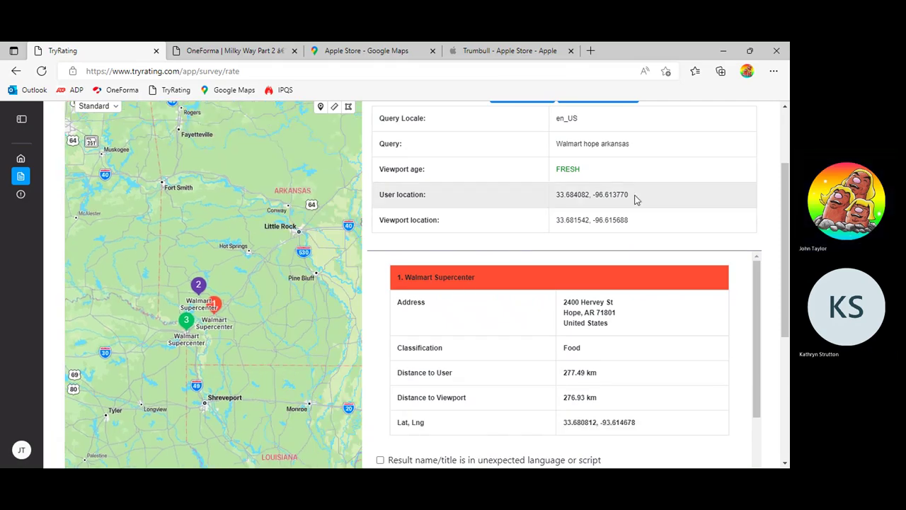
scroll(778, 202, up, 2)
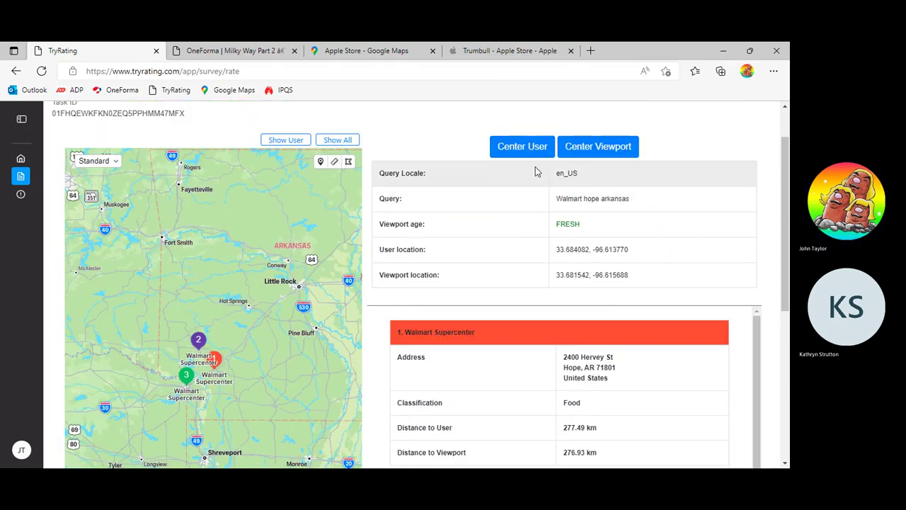
scroll(537, 193, down, 3)
scroll(625, 197, down, 1)
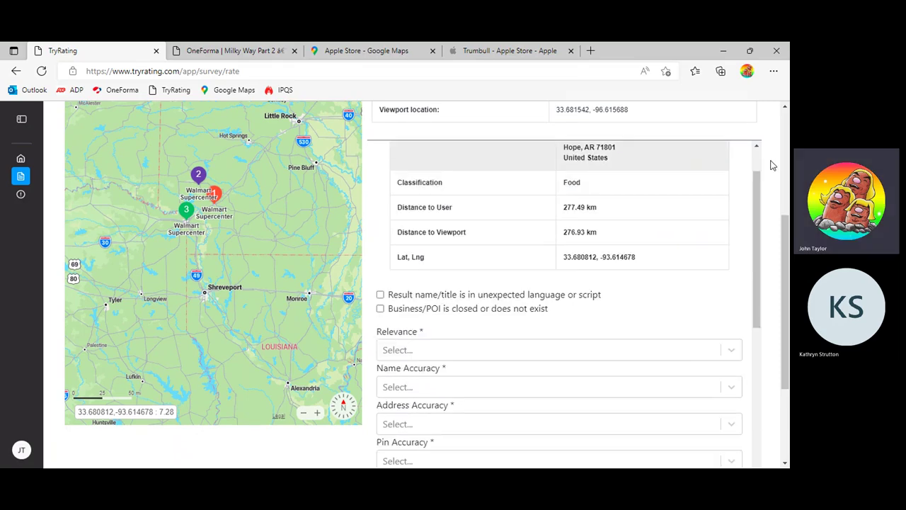
scroll(656, 205, down, 9)
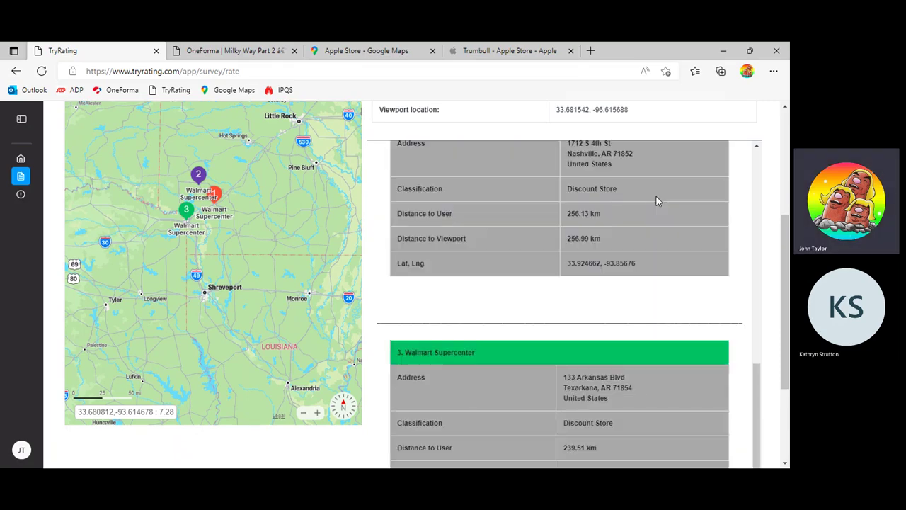
scroll(605, 263, up, 3)
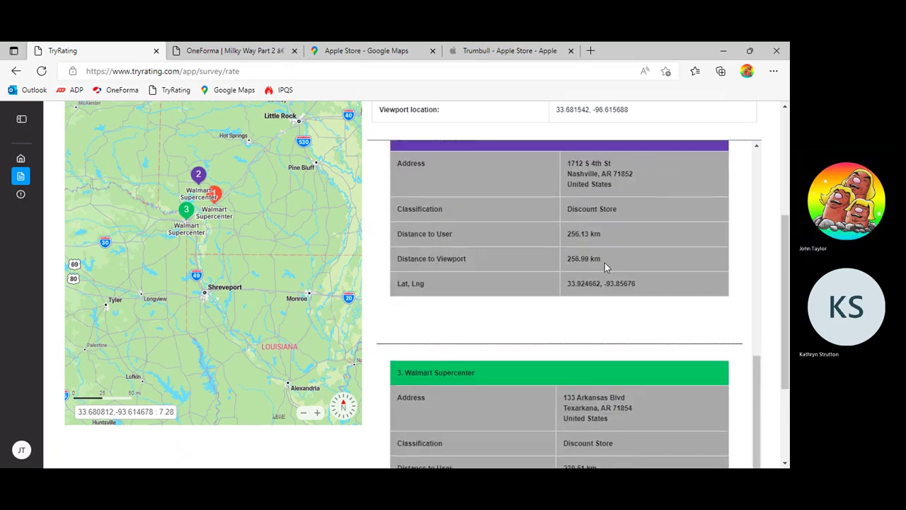
scroll(605, 267, up, 7)
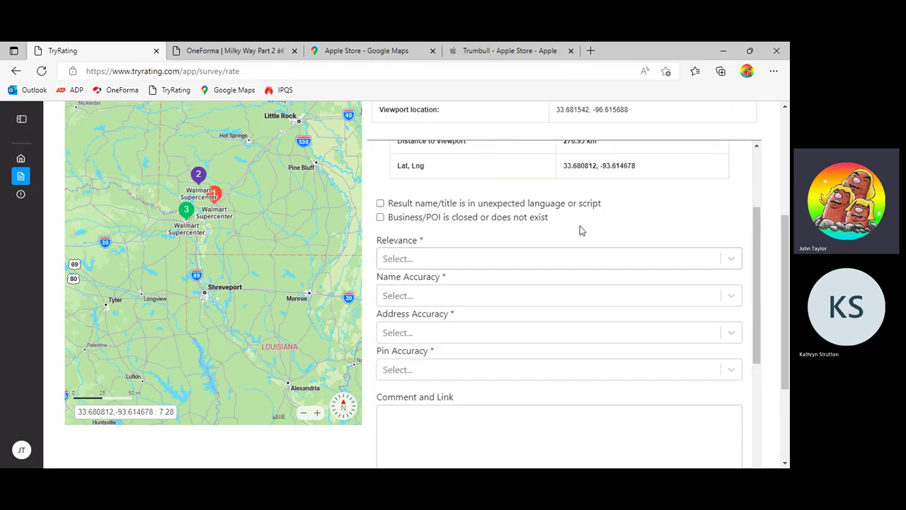
scroll(465, 283, down, 2)
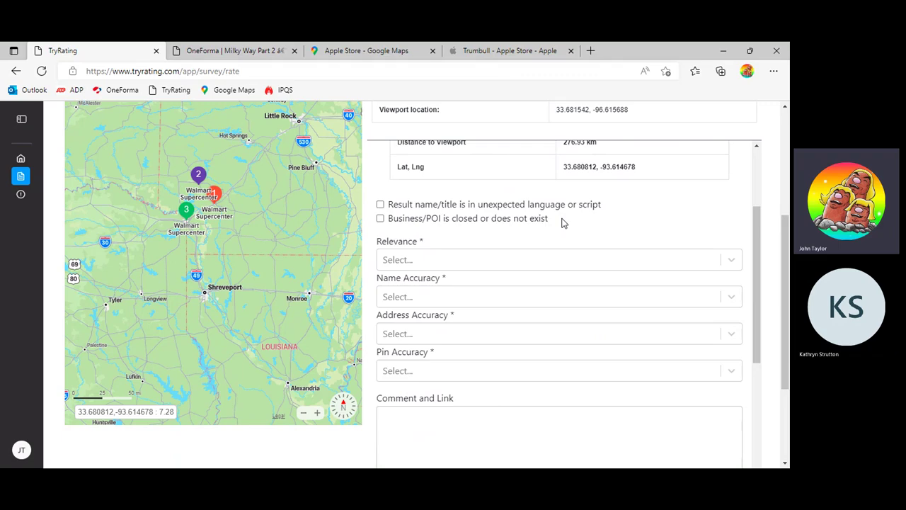
scroll(563, 222, up, 3)
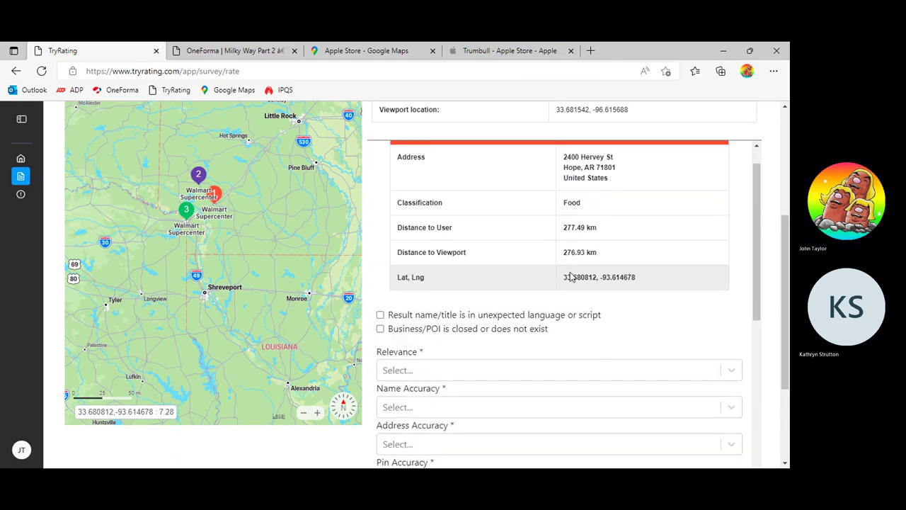
scroll(579, 266, down, 2)
scroll(581, 267, up, 3)
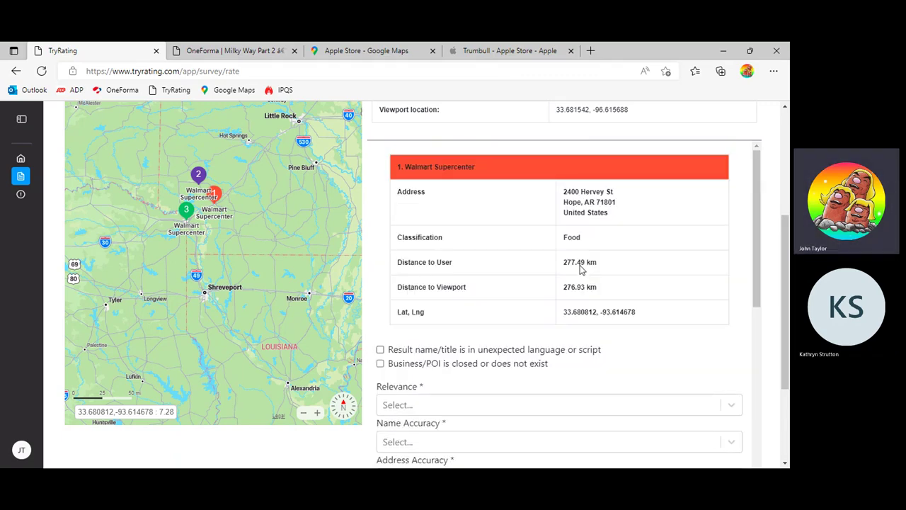
scroll(540, 330, up, 3)
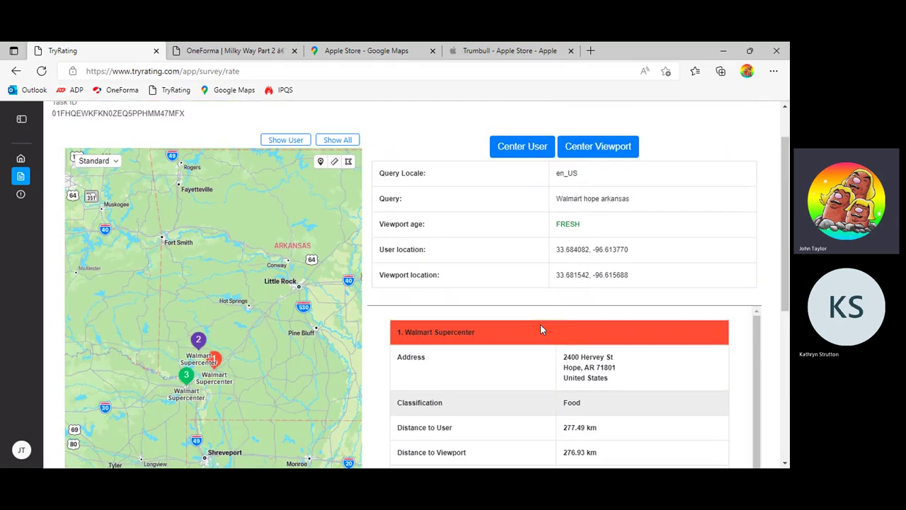
scroll(602, 366, down, 2)
scroll(606, 360, down, 6)
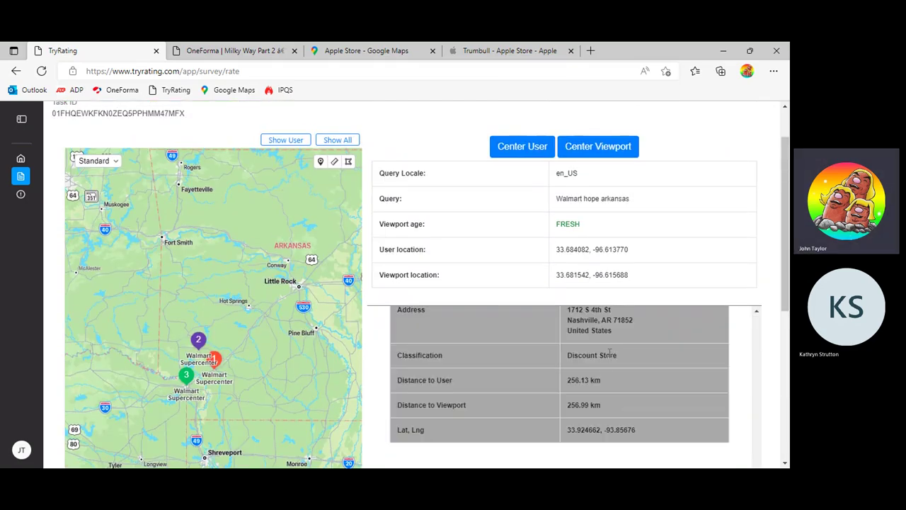
scroll(609, 353, up, 5)
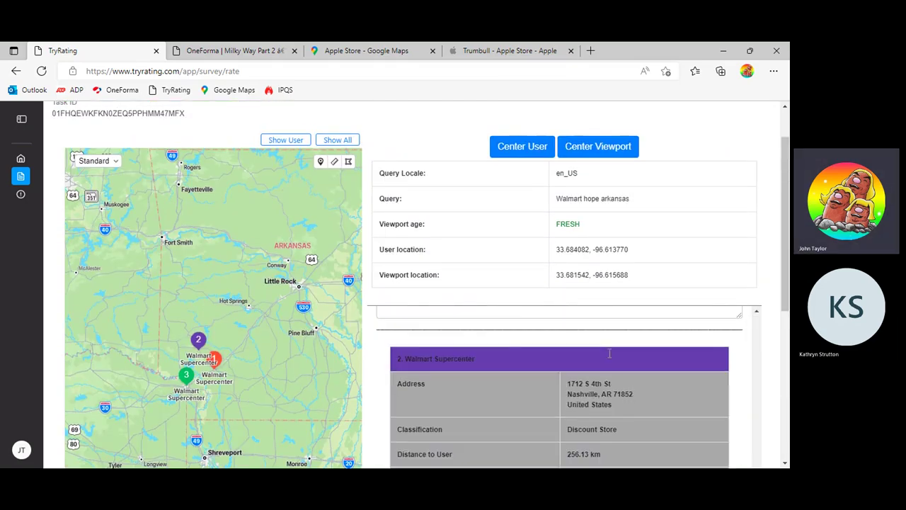
scroll(222, 127, up, 1)
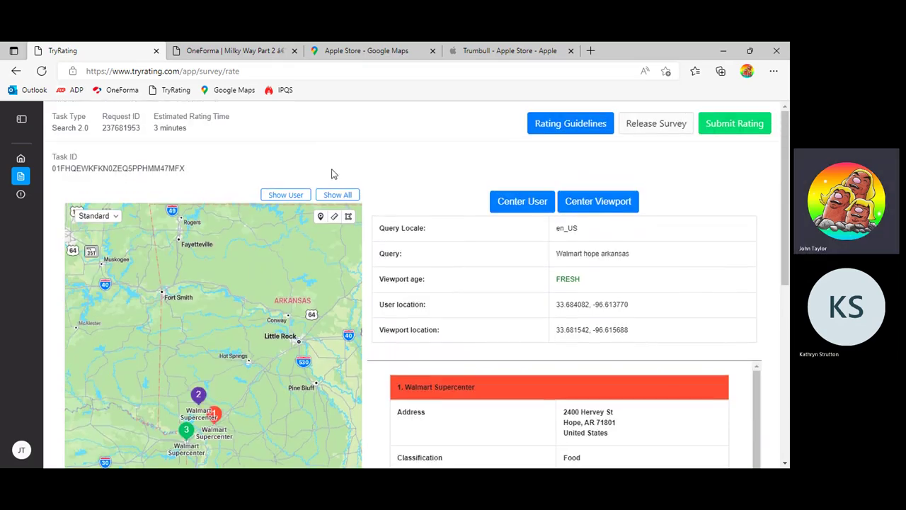
double_click(104, 167)
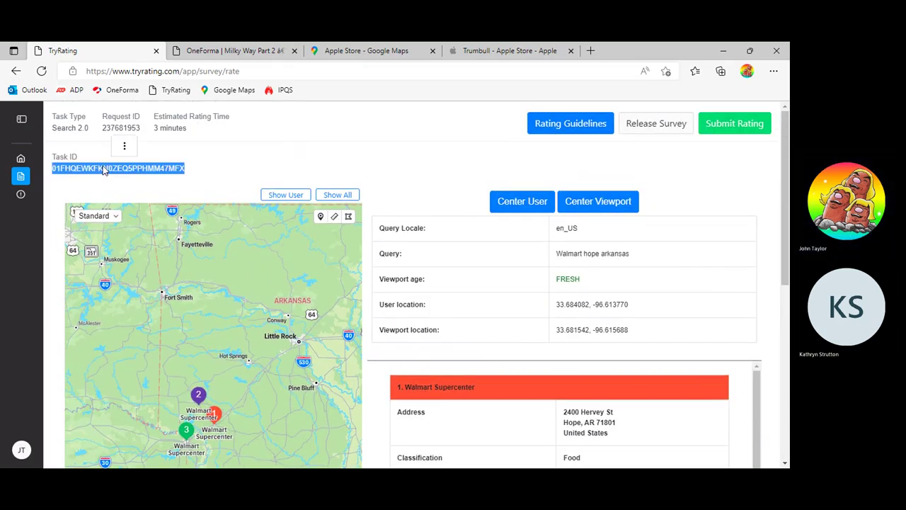
click(177, 171)
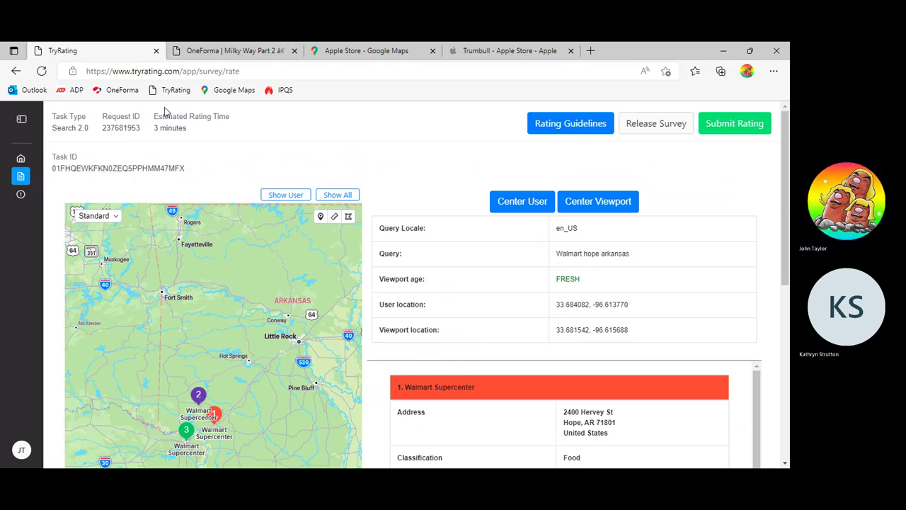
drag(154, 113, 211, 146)
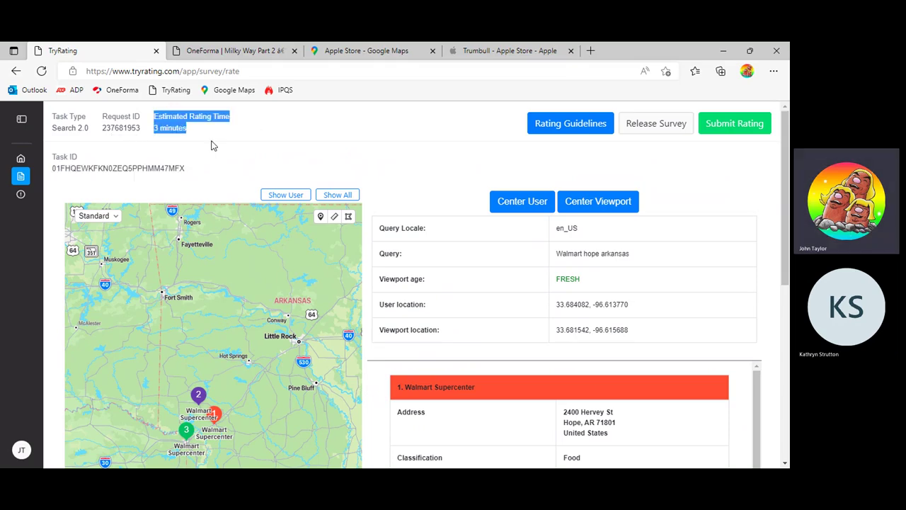
click(155, 129)
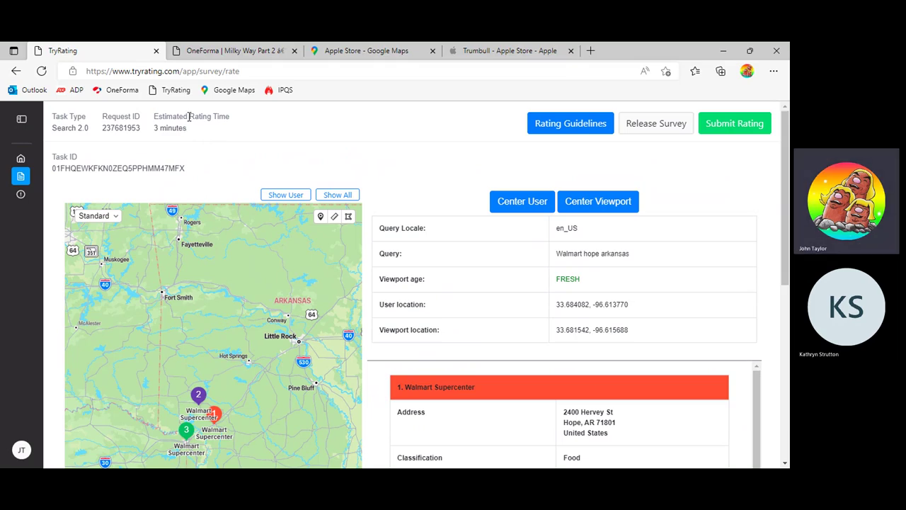
drag(149, 118, 196, 127)
click(196, 127)
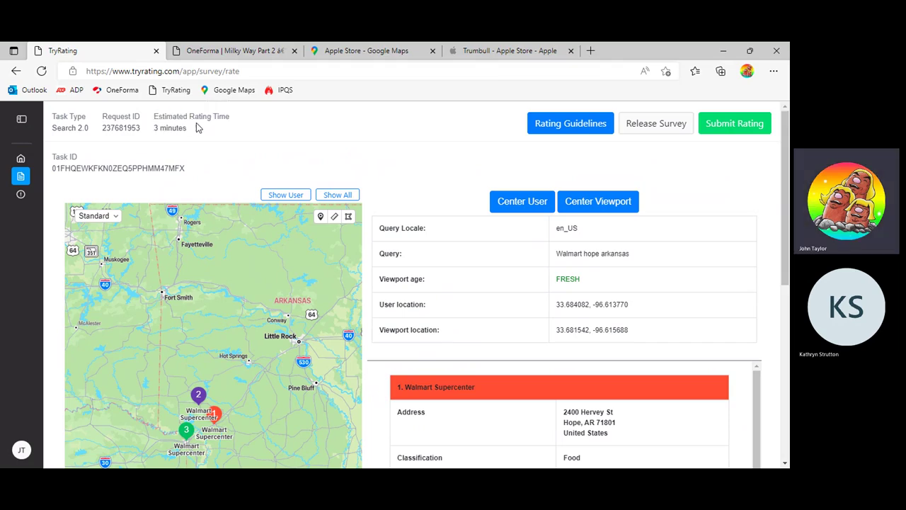